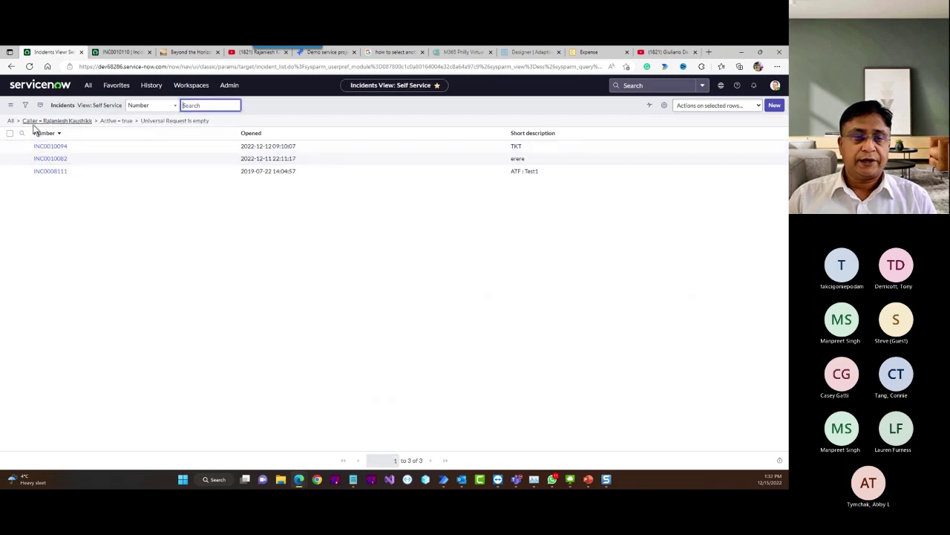
Clear all filters from the incident list and view the record of incident INC0010110
{"action": "left_click", "coordinate": [10, 122]}
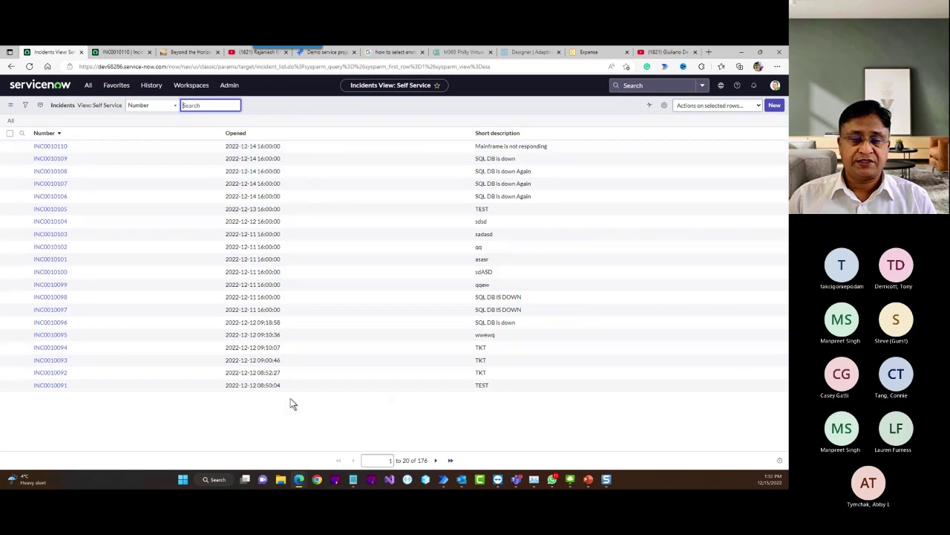
{"action": "left_click", "coordinate": [61, 147]}
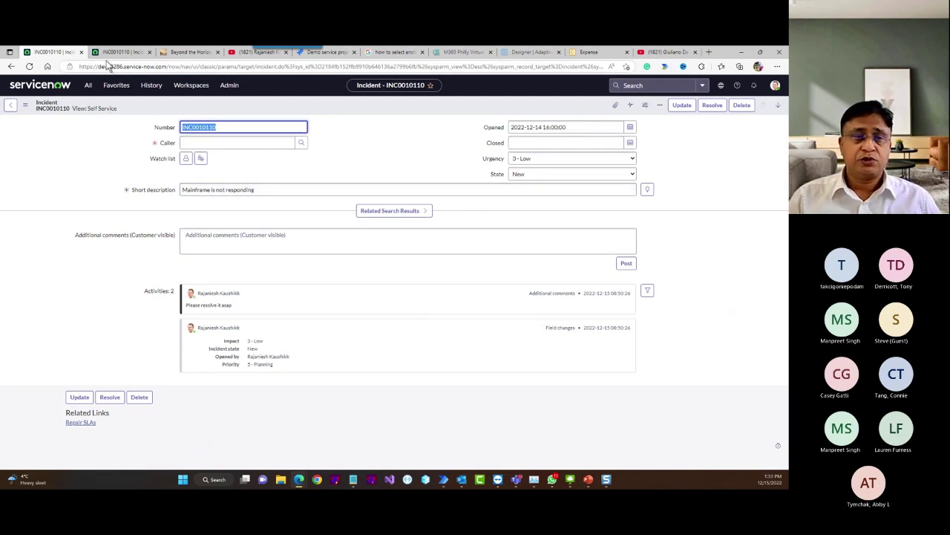
{"action": "left_click", "coordinate": [11, 105]}
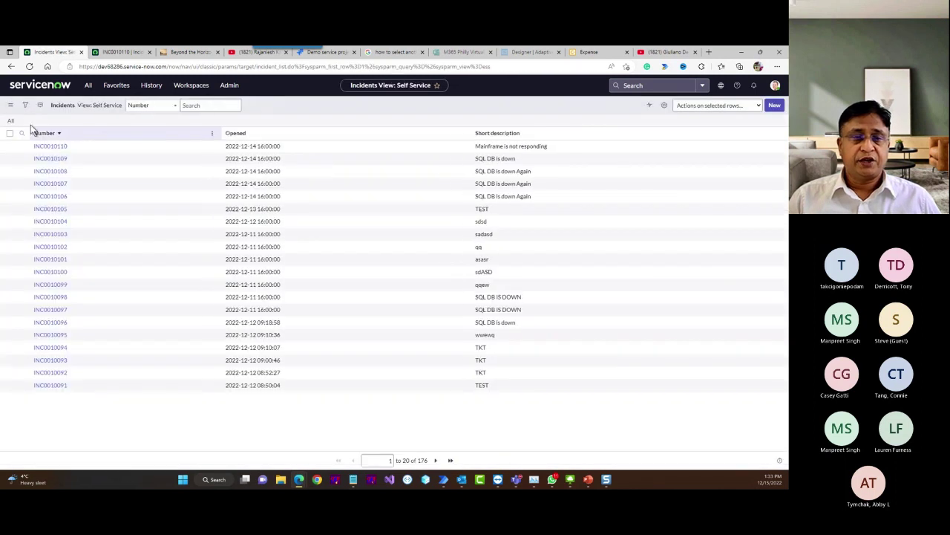
Open a blank new incident form and collapse and re-expand its related search results section
{"action": "left_click", "coordinate": [775, 104]}
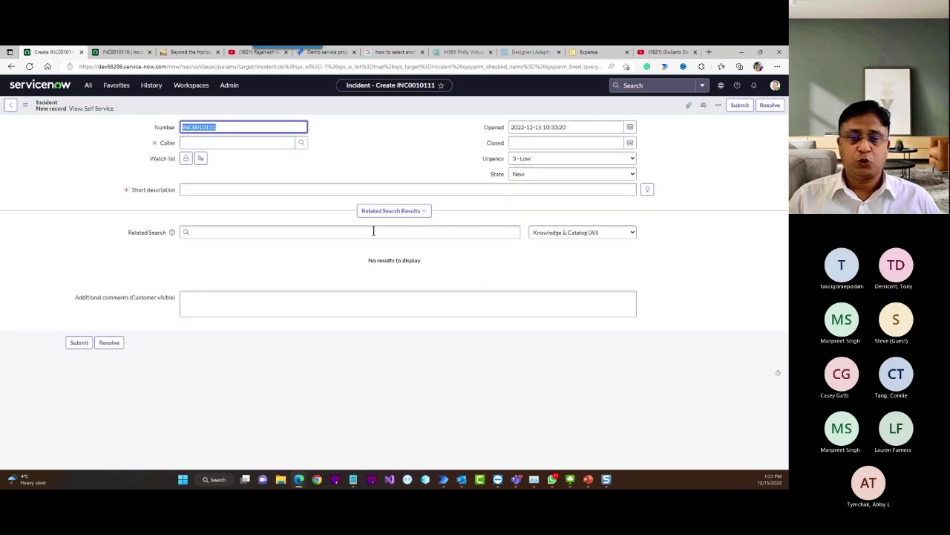
{"action": "left_click", "coordinate": [408, 211]}
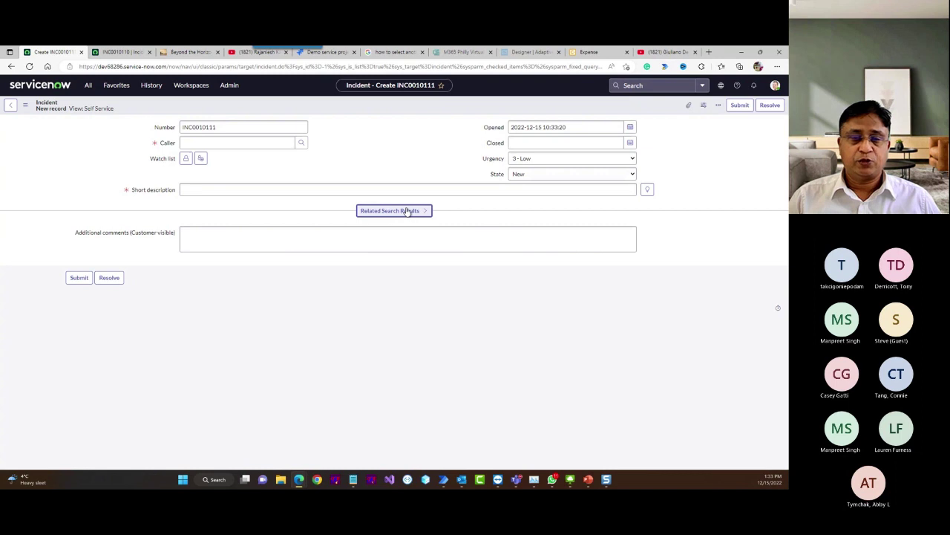
{"action": "left_click", "coordinate": [409, 211]}
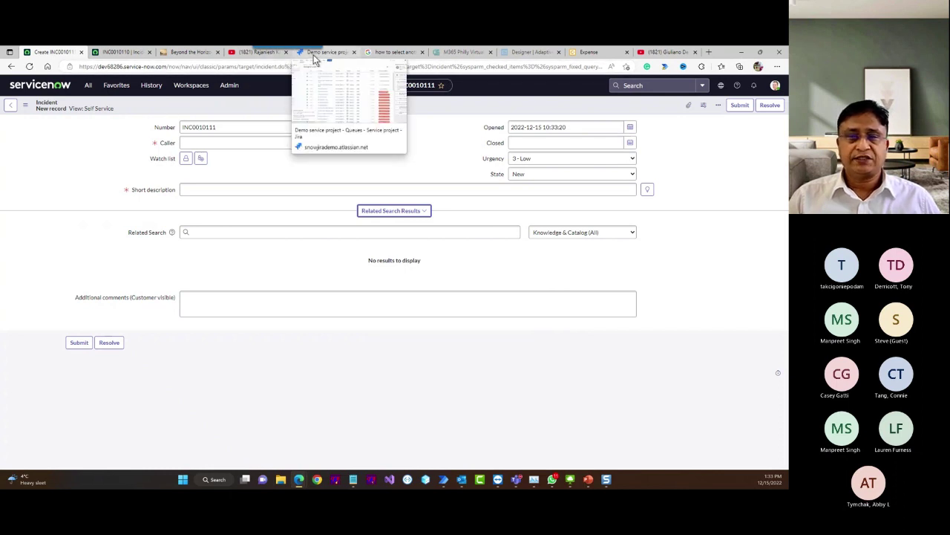
Check the unassigned issues queue in Jira's Demo service project and return to the ServiceNow incident list
{"action": "left_click", "coordinate": [315, 53]}
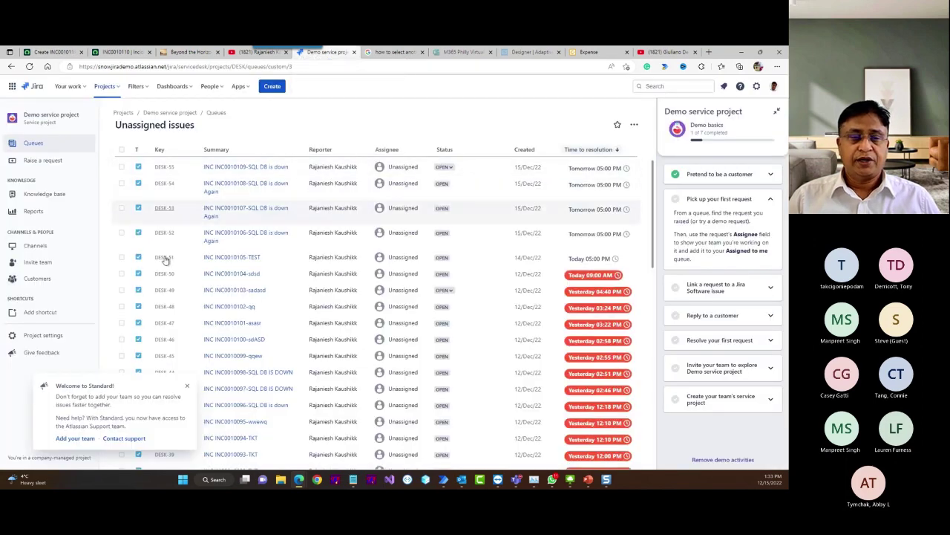
{"action": "left_click", "coordinate": [186, 387]}
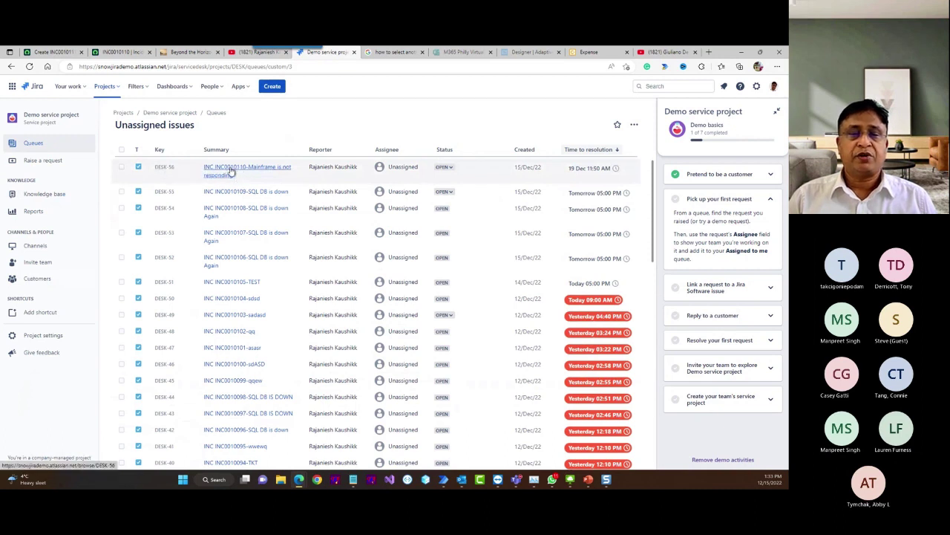
{"action": "left_click", "coordinate": [52, 52]}
{"action": "left_click", "coordinate": [27, 108]}
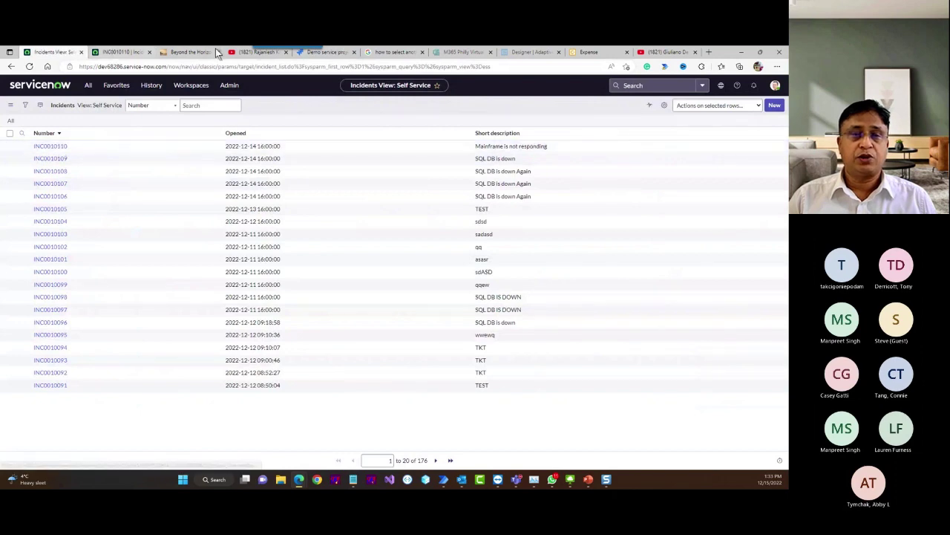
In Jira, open the issue for INC0010110 and review its description, urgency and user comments
{"action": "left_click", "coordinate": [322, 53]}
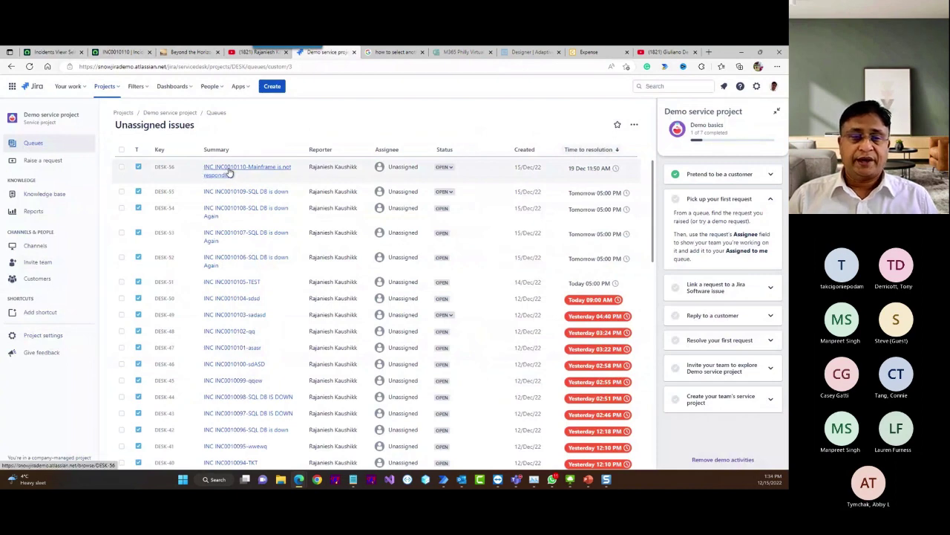
{"action": "left_click", "coordinate": [242, 172]}
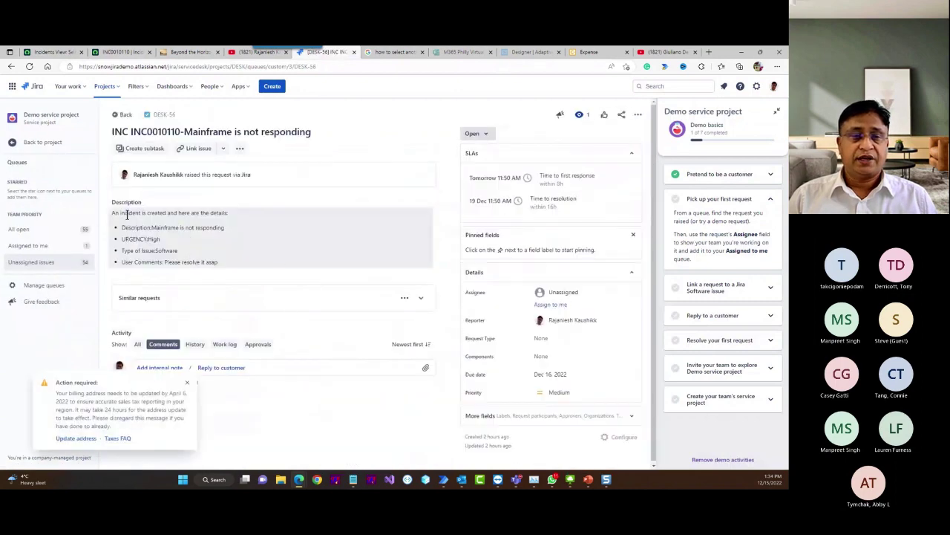
{"action": "left_click_drag", "start_coordinate": [127, 215], "coordinate": [224, 227]}
{"action": "left_click_drag", "start_coordinate": [132, 238], "coordinate": [175, 247]}
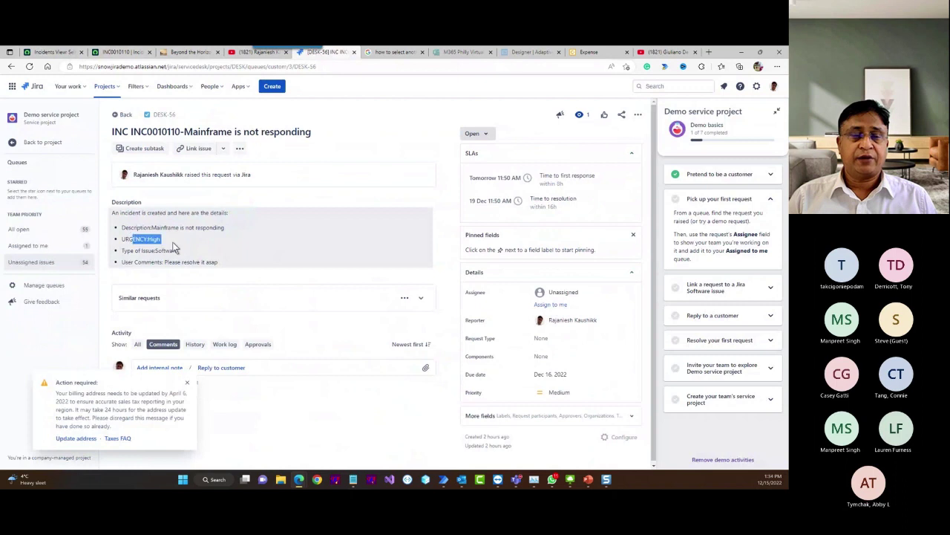
{"action": "left_click_drag", "start_coordinate": [122, 262], "coordinate": [226, 264]}
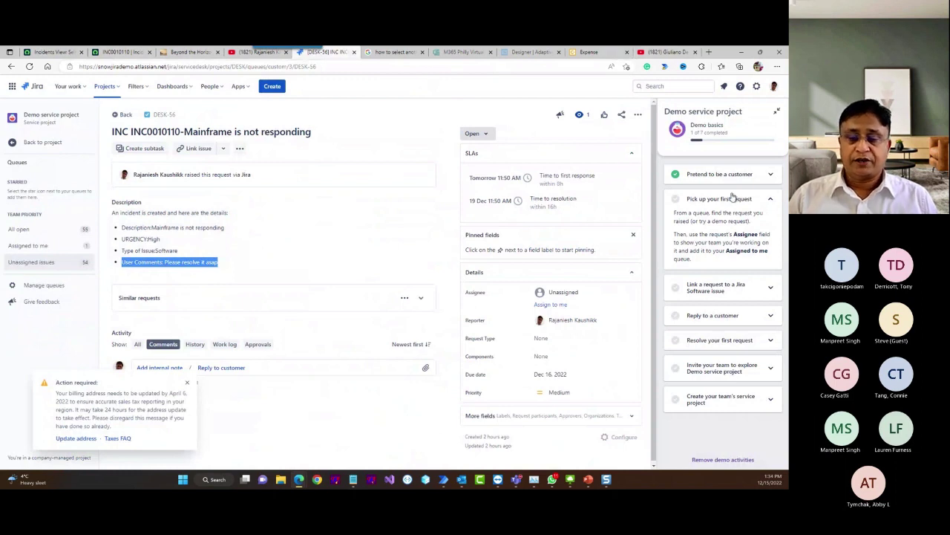
Switch to Outlook with the mailbox maximized and read the email "A new Incident INC0010110 is logged"
{"action": "left_click", "coordinate": [462, 480]}
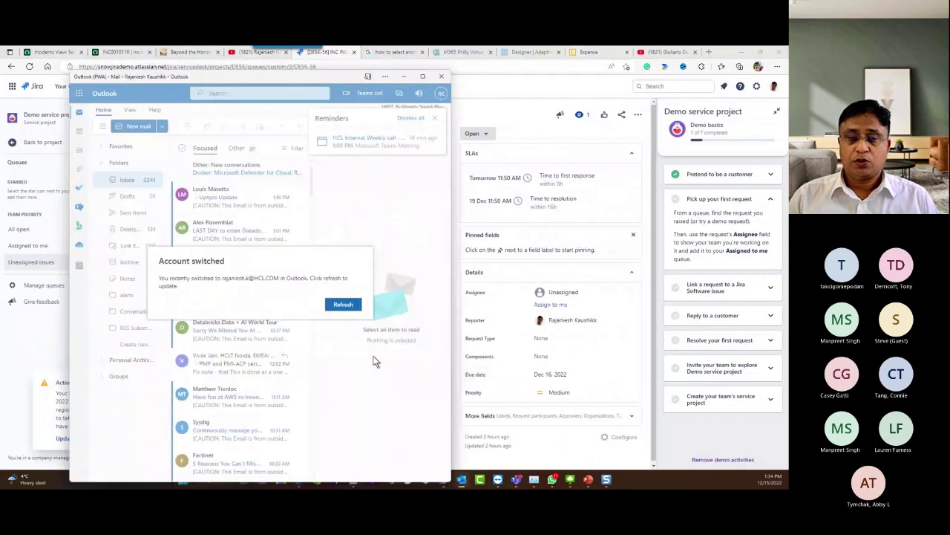
{"action": "left_click_drag", "start_coordinate": [286, 79], "coordinate": [594, 132]}
{"action": "left_click", "coordinate": [707, 132]}
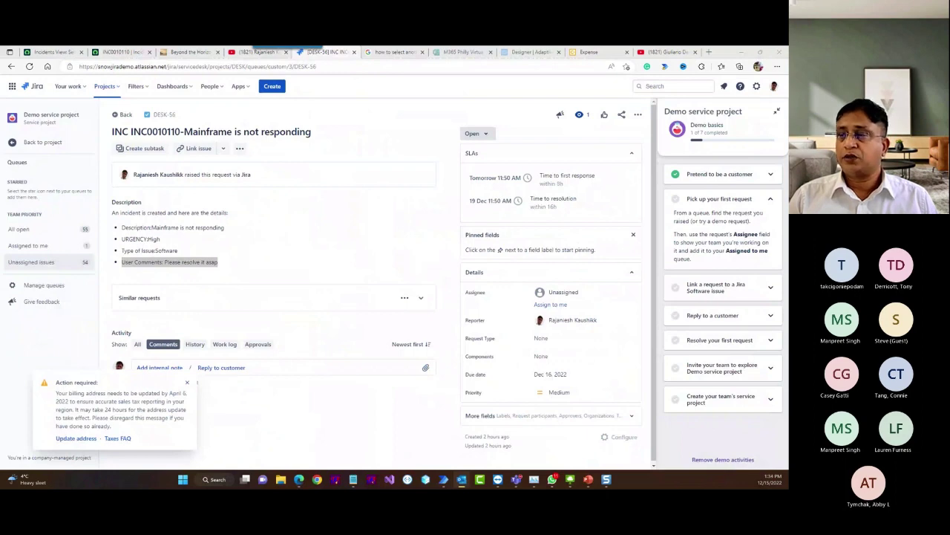
{"action": "left_click_drag", "start_coordinate": [787, 67], "coordinate": [427, 47]}
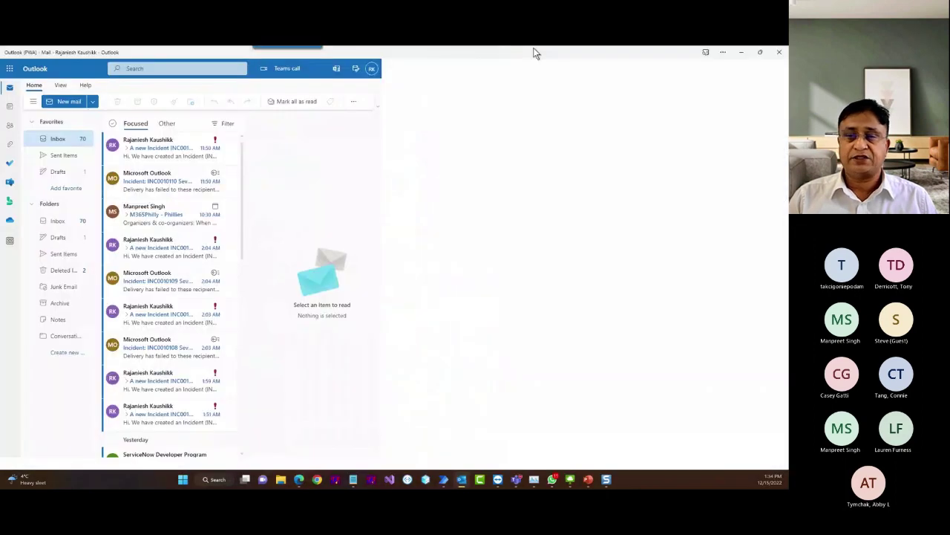
{"action": "left_click", "coordinate": [157, 153]}
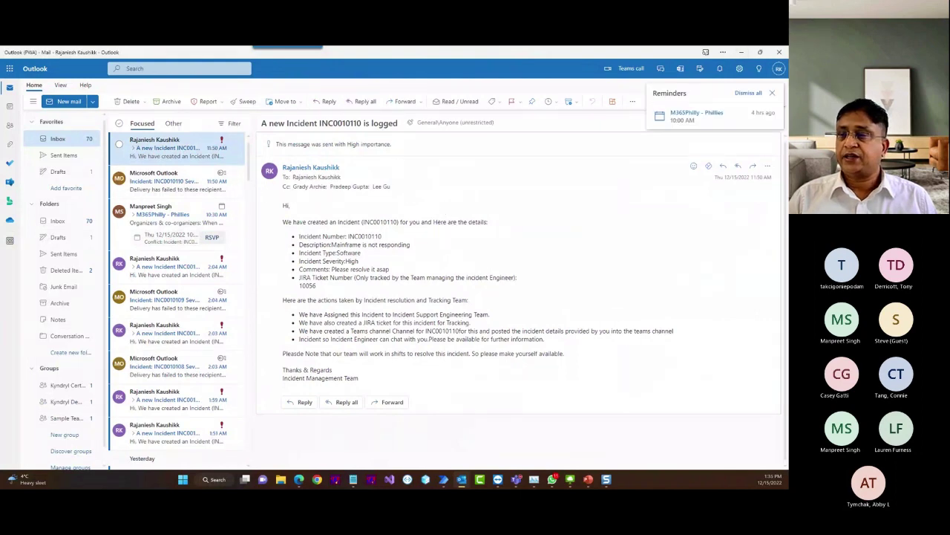
{"action": "left_click_drag", "start_coordinate": [949, 97], "coordinate": [286, 85]}
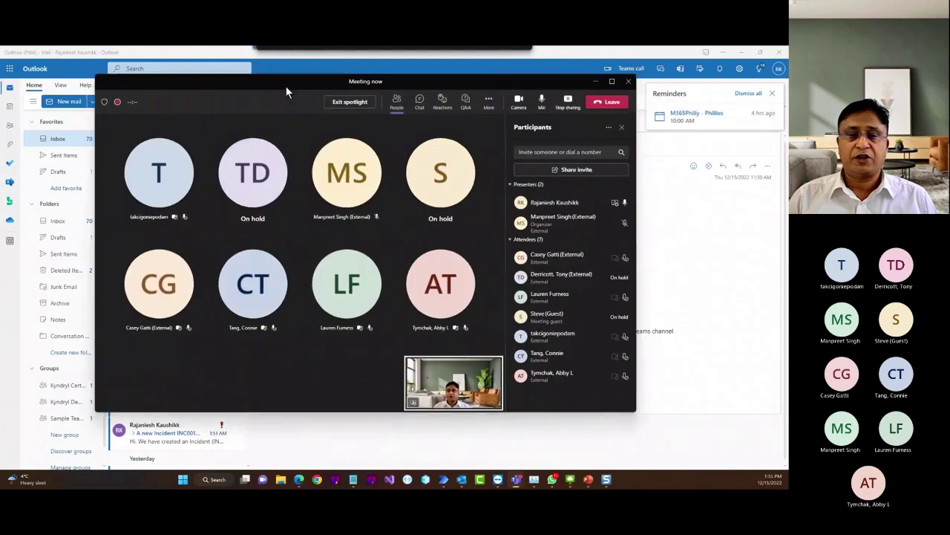
{"action": "left_click", "coordinate": [612, 79]}
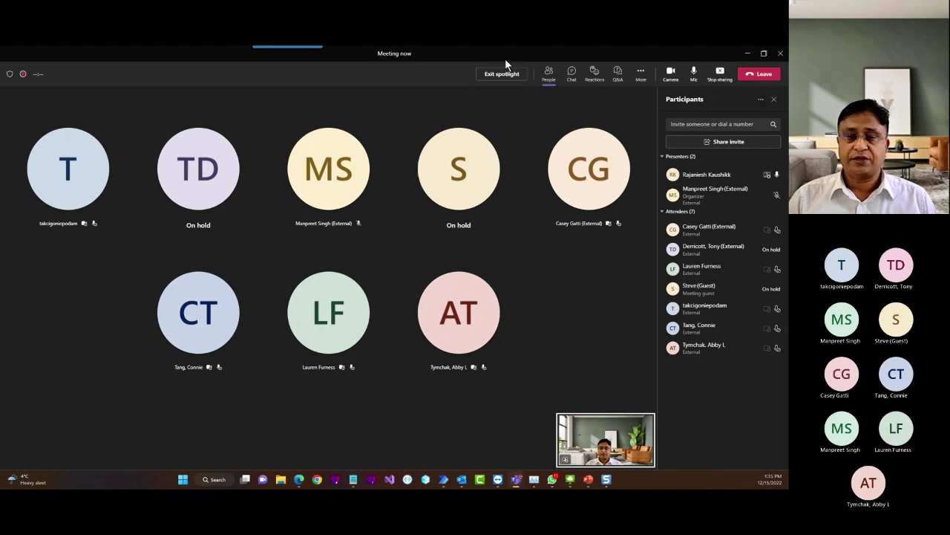
{"action": "double_click", "coordinate": [479, 57]}
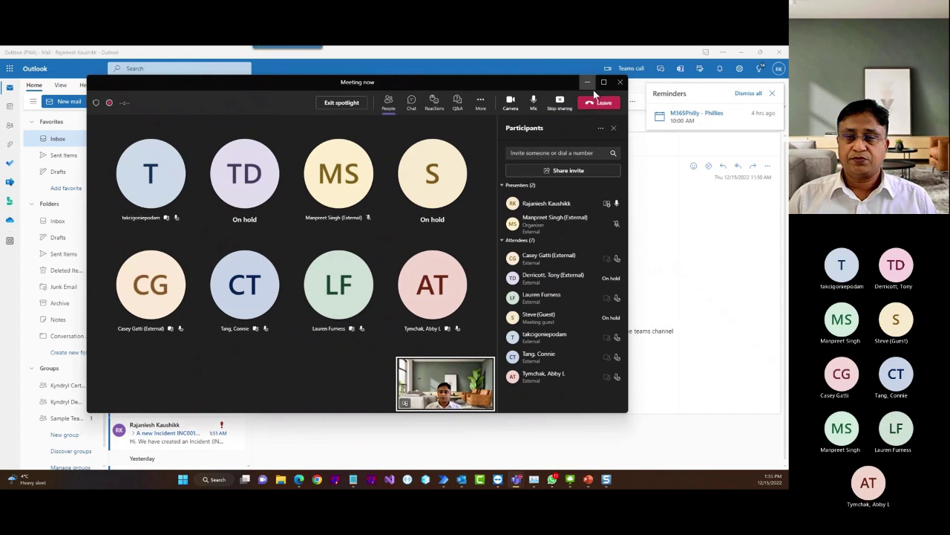
{"action": "left_click", "coordinate": [603, 83]}
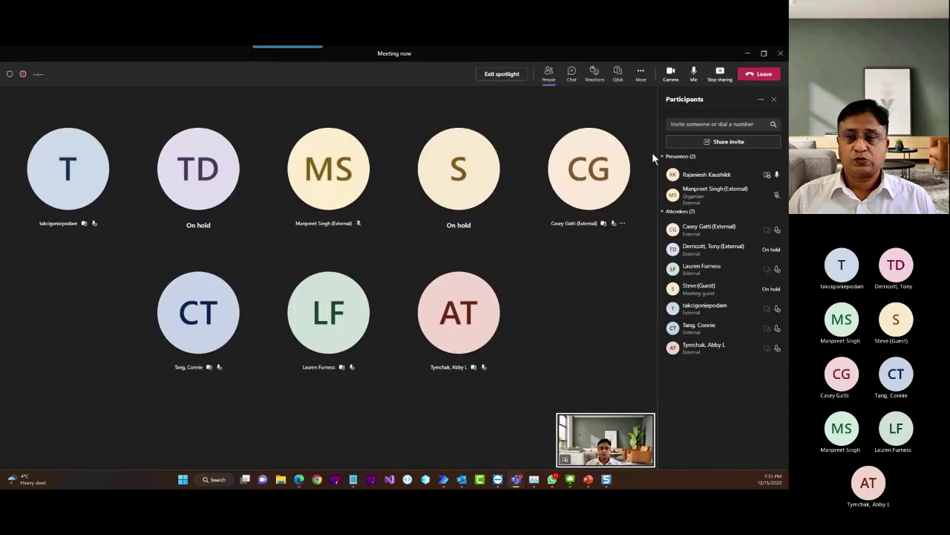
{"action": "left_click", "coordinate": [718, 77]}
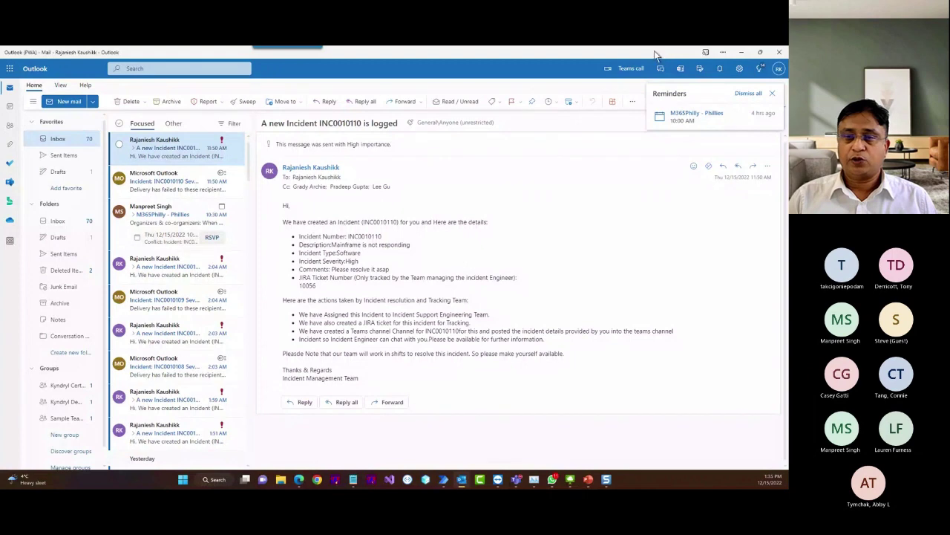
{"action": "left_click_drag", "start_coordinate": [654, 50], "coordinate": [438, 61]}
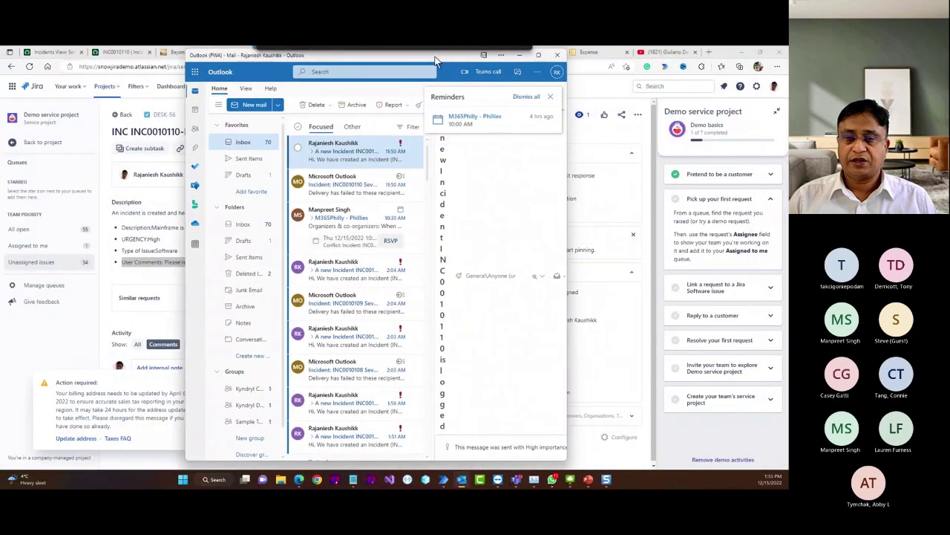
{"action": "left_click", "coordinate": [538, 55]}
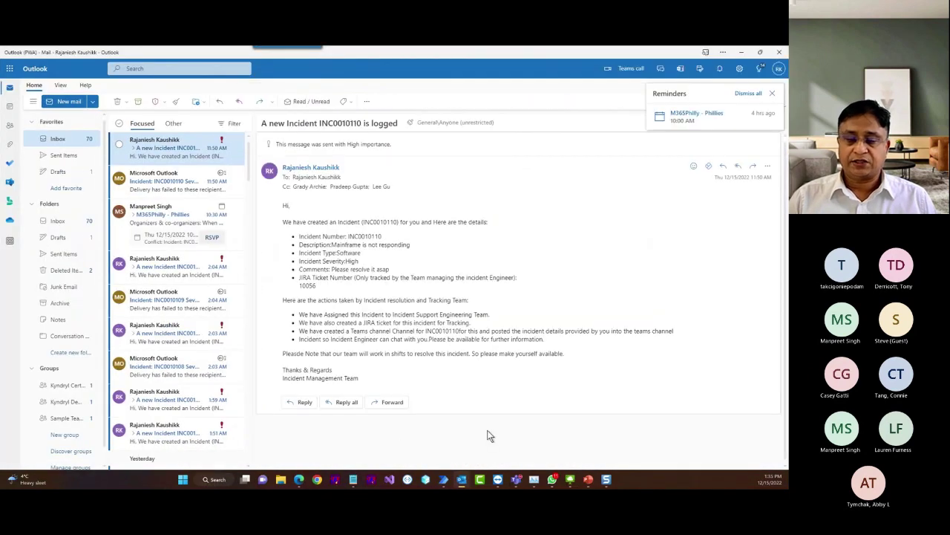
Switch to the Teams channel for INC0010110 and read the full post with the incident details
{"action": "left_click", "coordinate": [516, 479]}
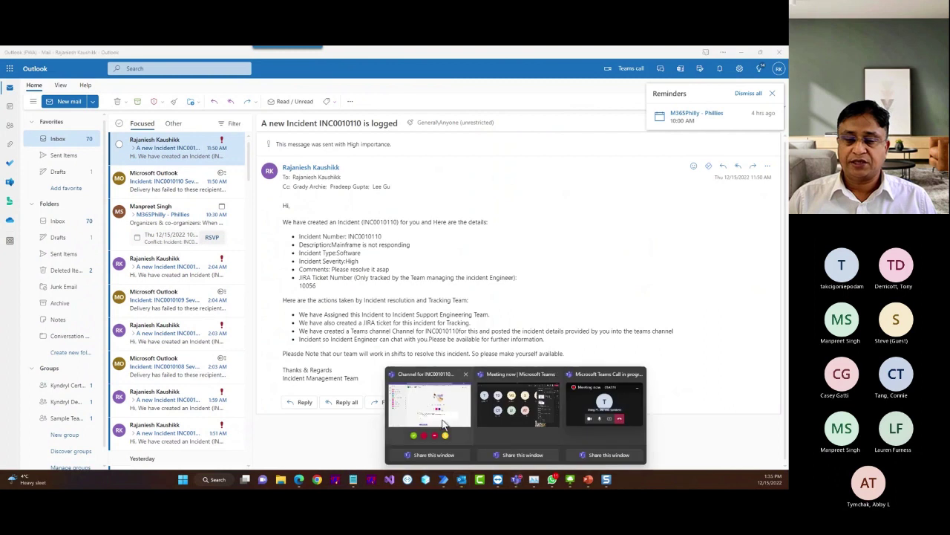
{"action": "left_click", "coordinate": [426, 412]}
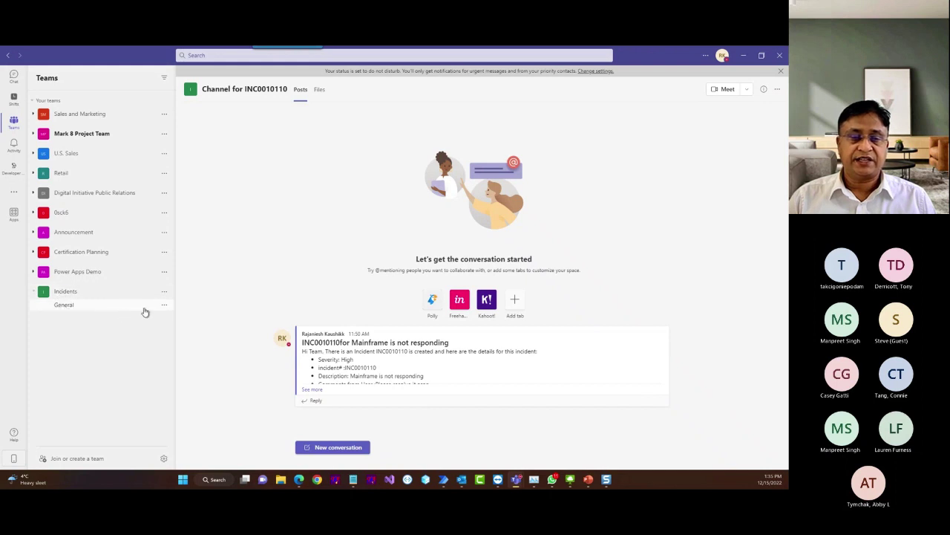
{"action": "left_click", "coordinate": [310, 389]}
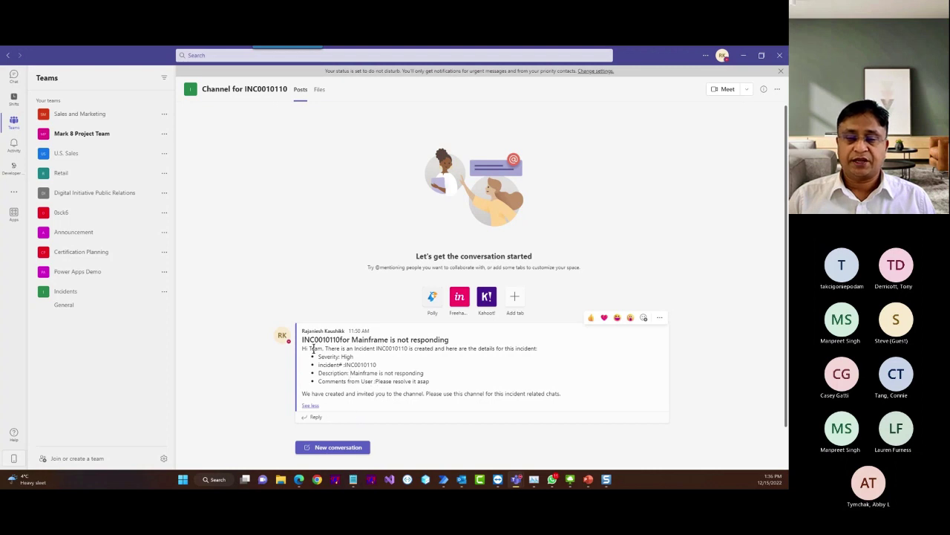
{"action": "left_click_drag", "start_coordinate": [310, 348], "coordinate": [569, 396]}
{"action": "left_click_drag", "start_coordinate": [657, 54], "coordinate": [625, 49]}
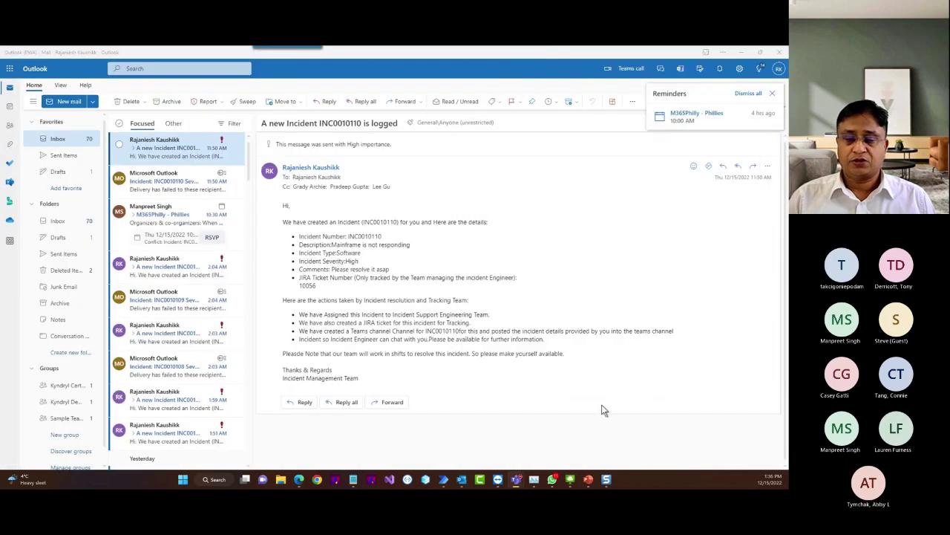
{"action": "mouse_move", "coordinate": [516, 479]}
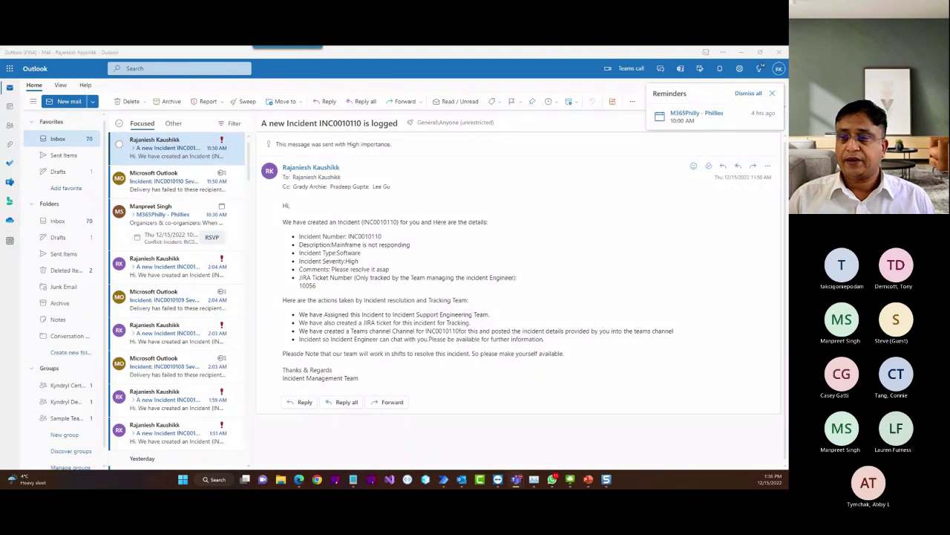
{"action": "left_click_drag", "start_coordinate": [785, 115], "coordinate": [330, 142]}
{"action": "left_click", "coordinate": [396, 143]}
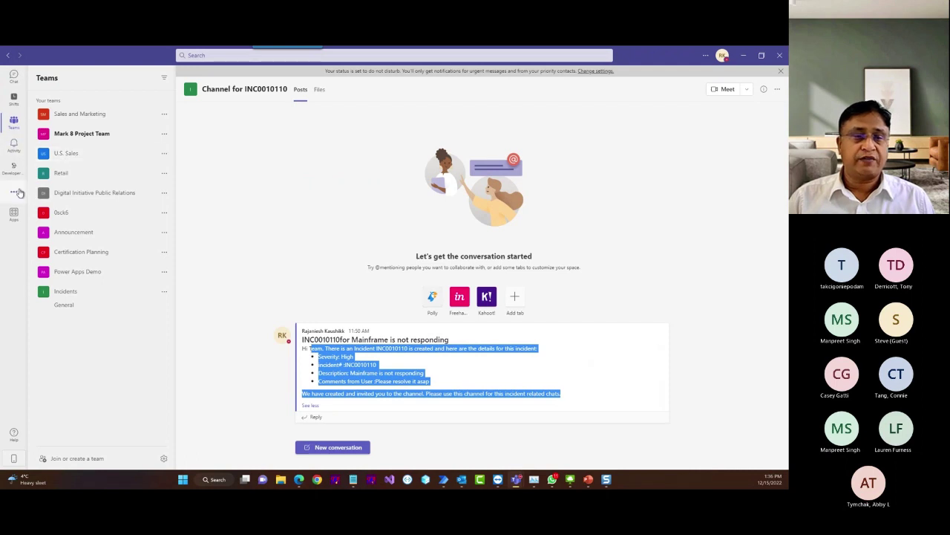
Try to open Power Virtual Agents from the Teams search suggestions
{"action": "left_click", "coordinate": [222, 56]}
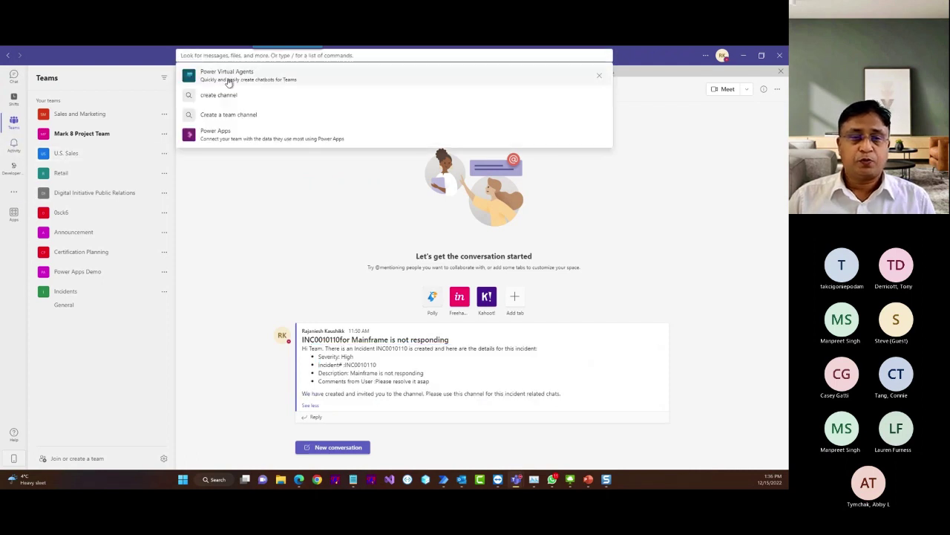
{"action": "key", "text": "Escape"}
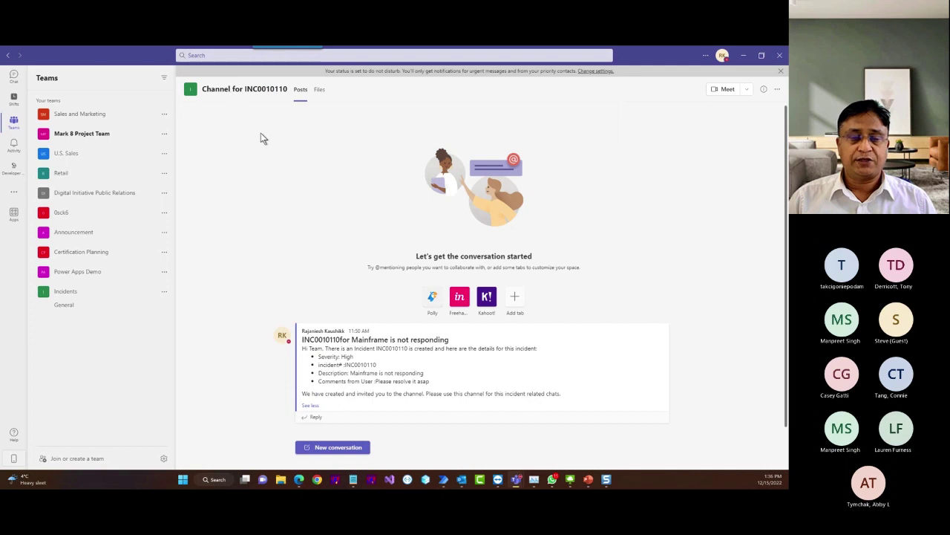
{"action": "left_click", "coordinate": [186, 53]}
{"action": "left_click", "coordinate": [214, 74]}
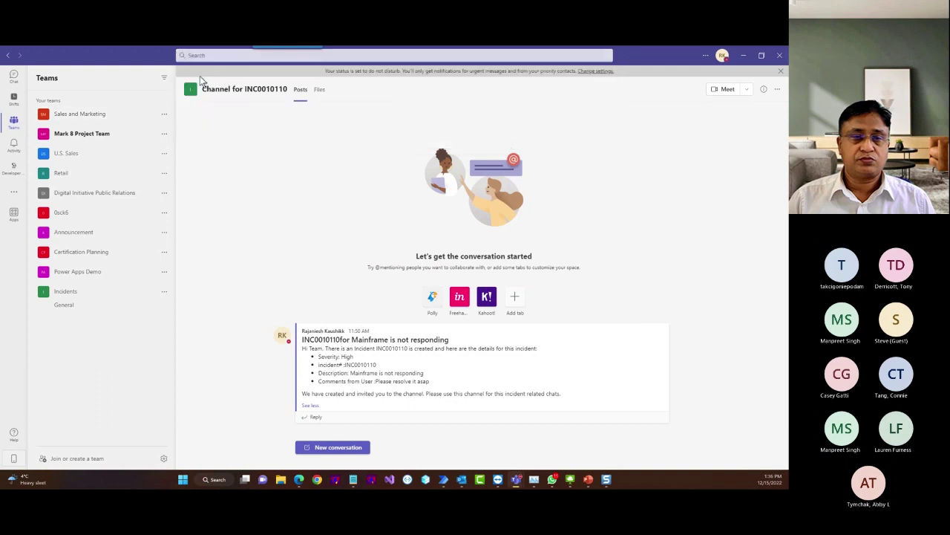
Search the Teams app store for "Power" and open the Power Virtual Agents app
{"action": "left_click", "coordinate": [13, 212]}
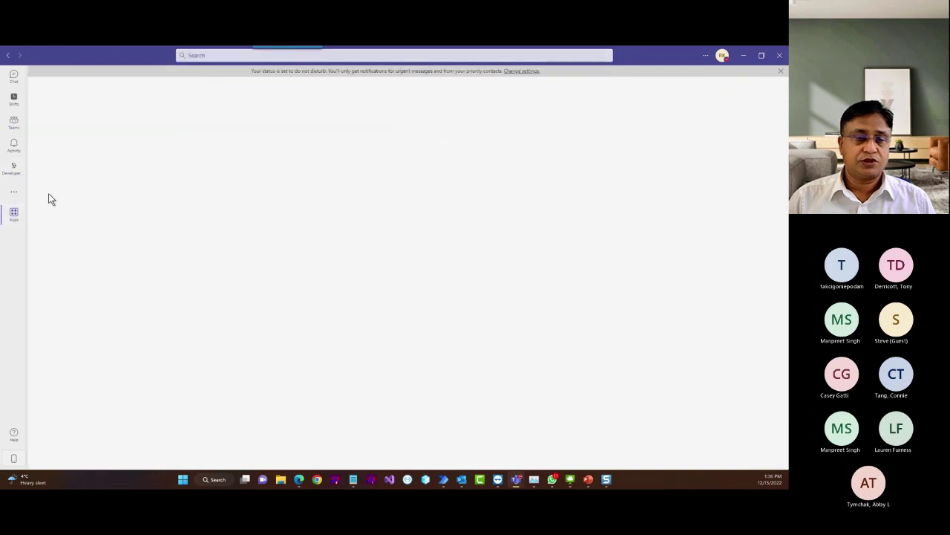
{"action": "left_click", "coordinate": [84, 107]}
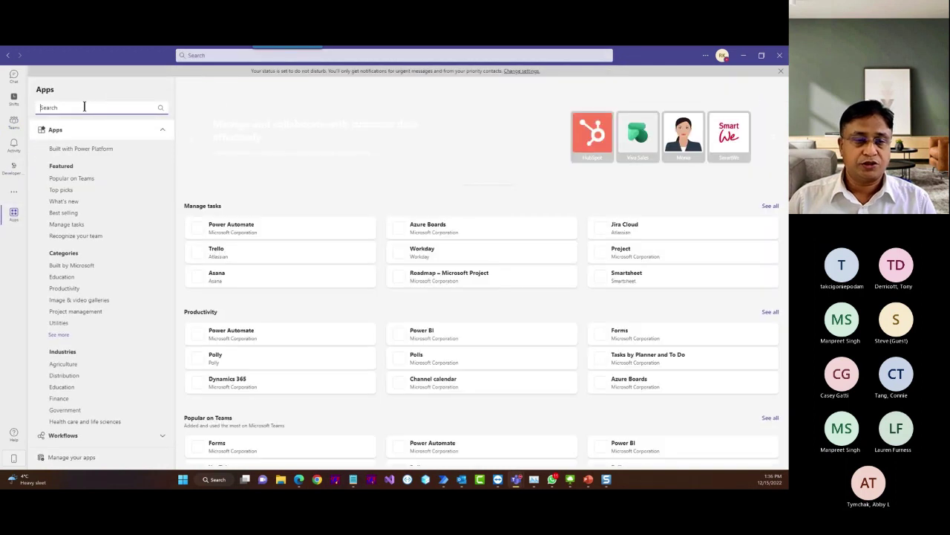
{"action": "type", "text": "Power"}
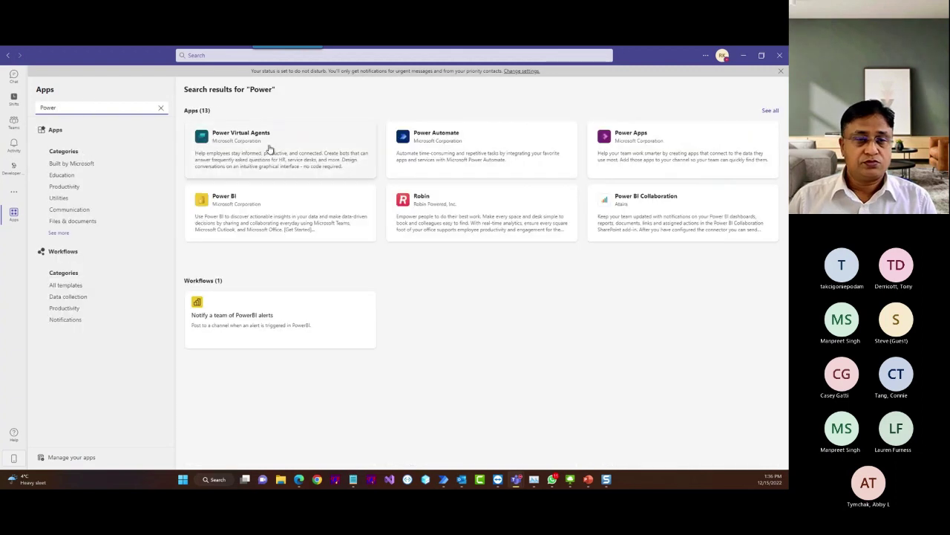
{"action": "left_click", "coordinate": [270, 149]}
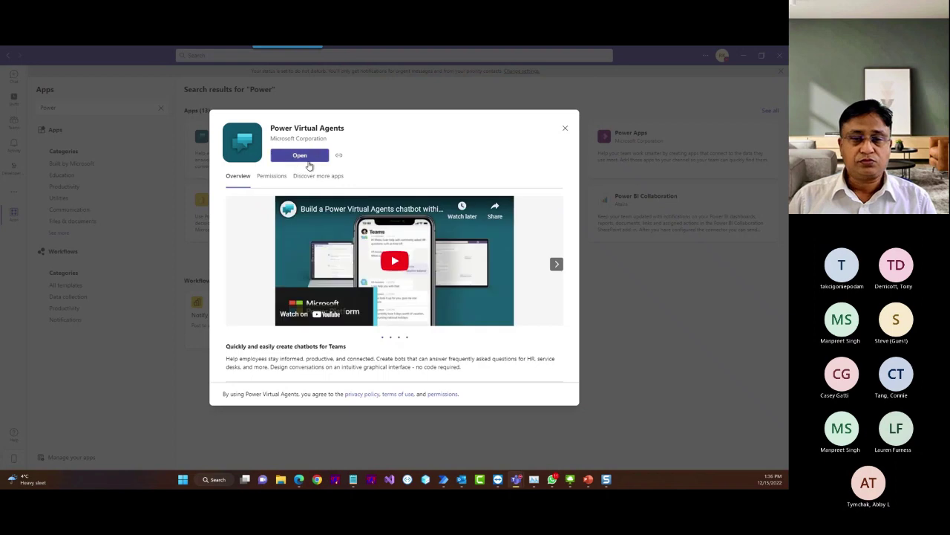
{"action": "left_click", "coordinate": [309, 161]}
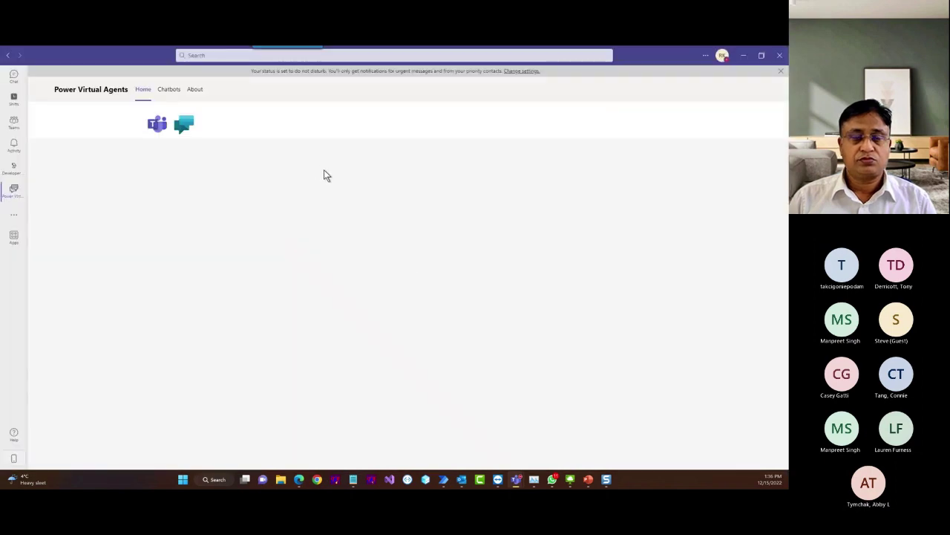
Open the ServiceNow chatBot from the chatbots list and display its existing topics
{"action": "left_click", "coordinate": [168, 89]}
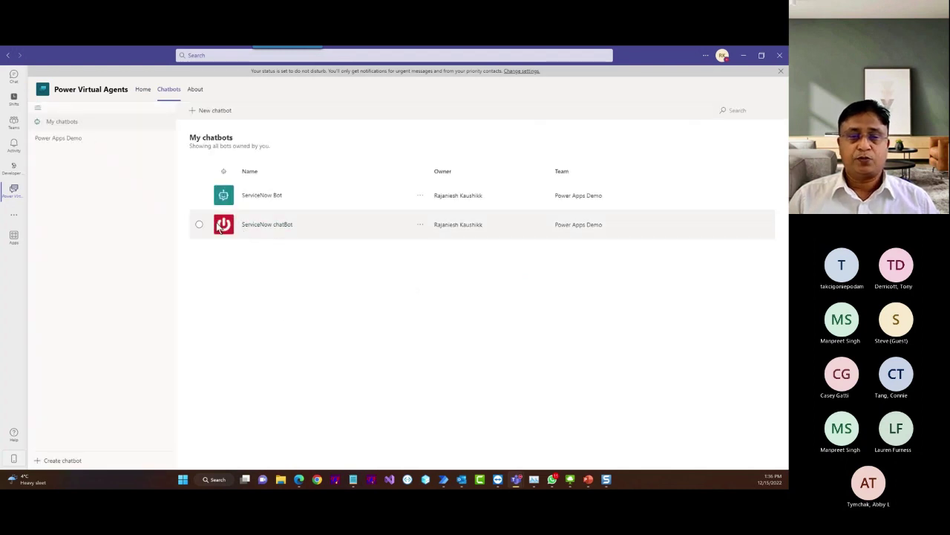
{"action": "left_click", "coordinate": [268, 225]}
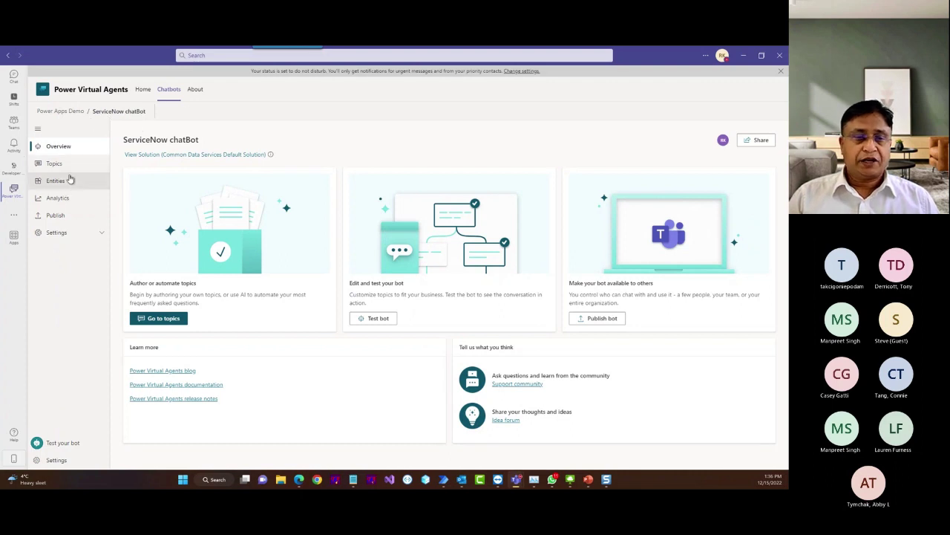
{"action": "left_click", "coordinate": [59, 164]}
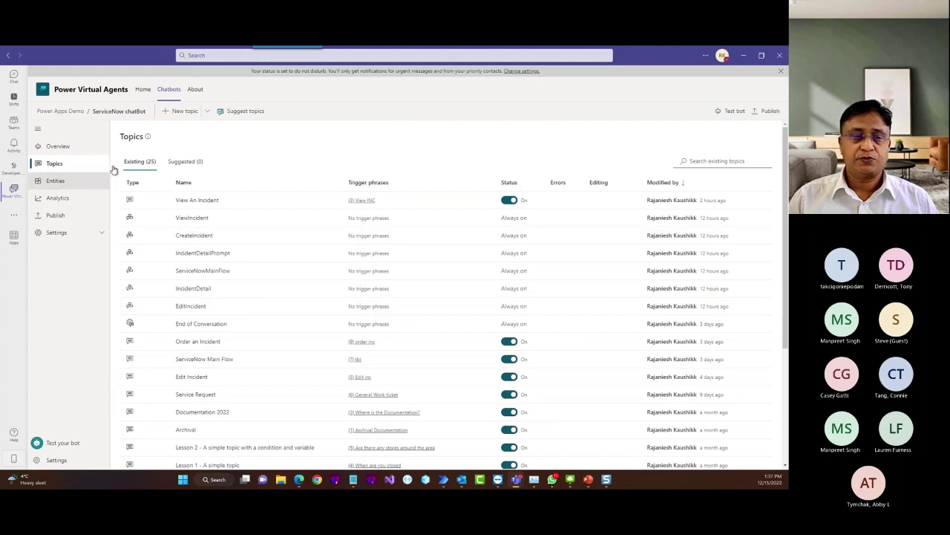
Start a bot test with Track between topics enabled and send the message "tkt"
{"action": "left_click", "coordinate": [733, 113]}
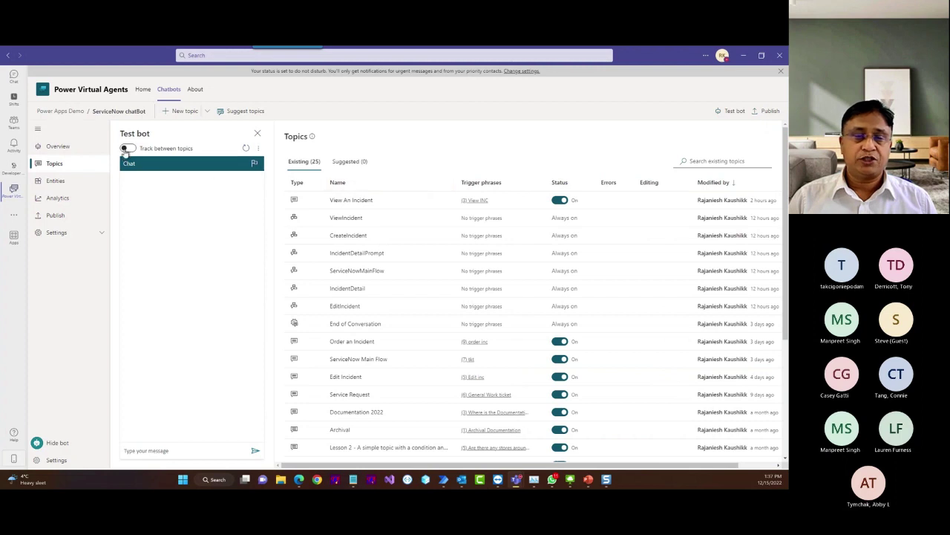
{"action": "left_click", "coordinate": [128, 148]}
{"action": "left_click", "coordinate": [169, 451]}
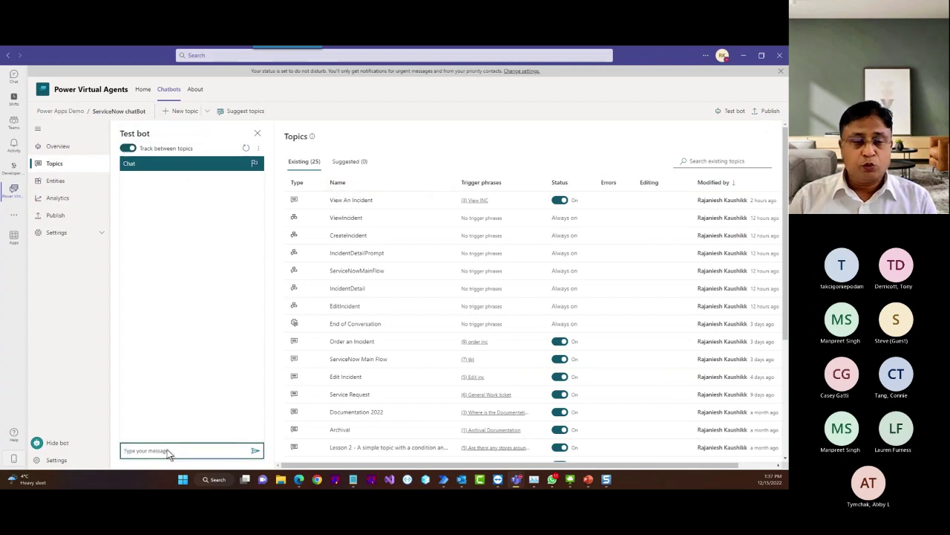
{"action": "type", "text": "tk"}
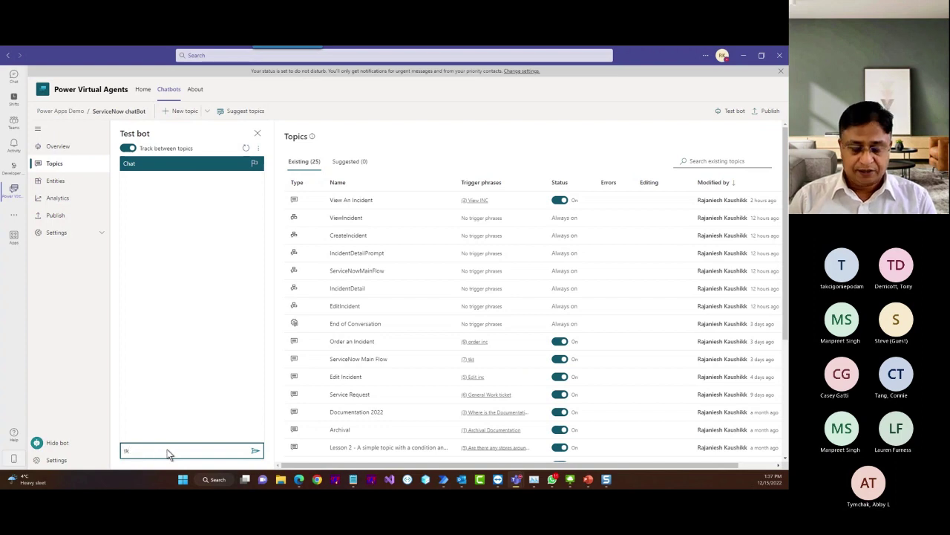
{"action": "type", "text": "t"}
{"action": "key", "text": "Return"}
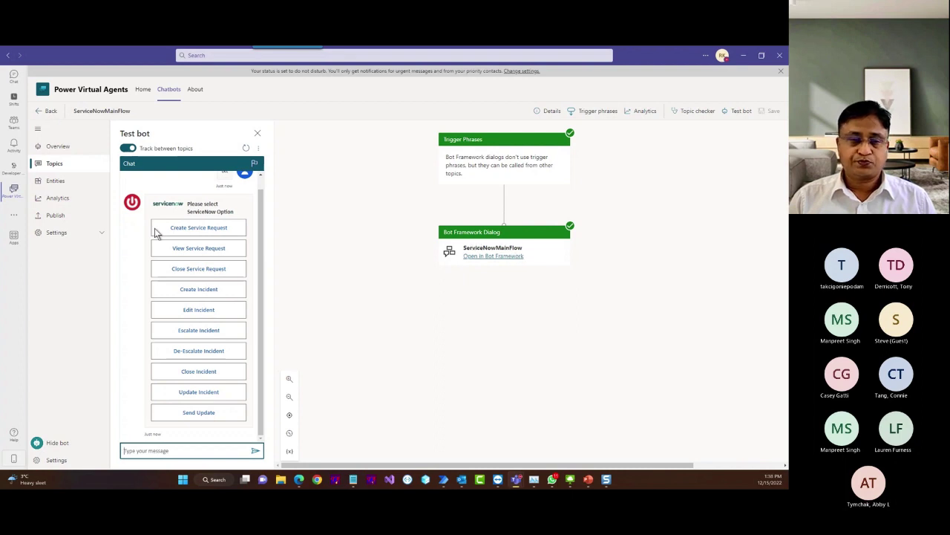
Choose Create Incident in the test chat and set the issue type to Software and the urgency to High
{"action": "left_click", "coordinate": [211, 296]}
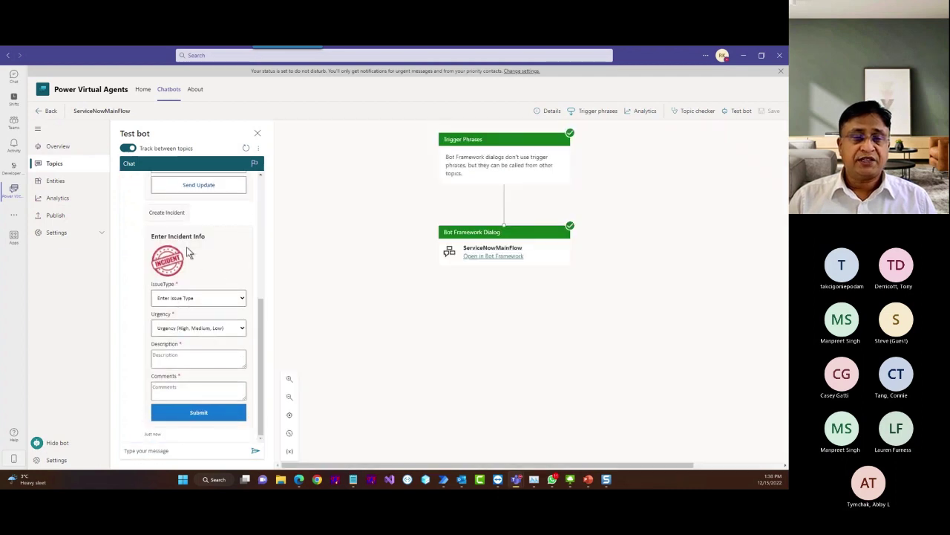
{"action": "left_click", "coordinate": [222, 300]}
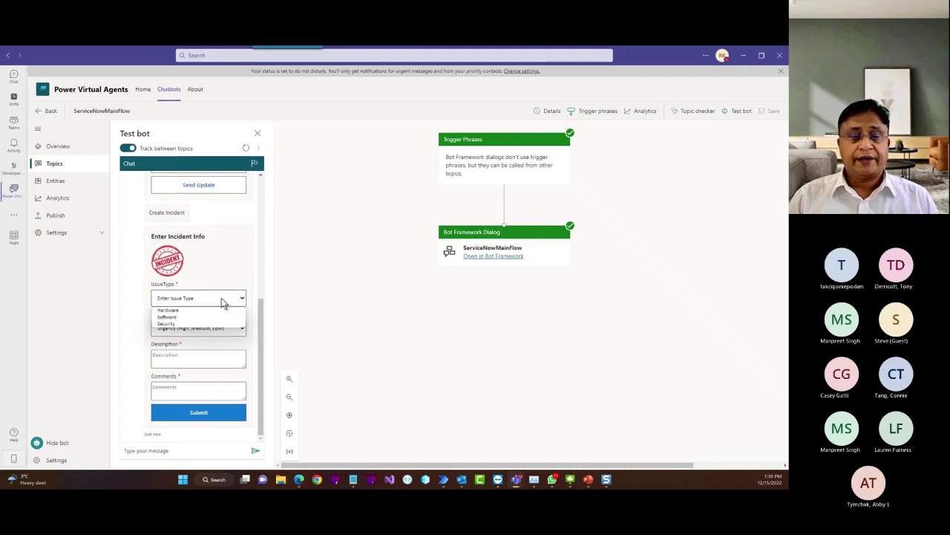
{"action": "left_click", "coordinate": [186, 320]}
{"action": "left_click", "coordinate": [205, 328]}
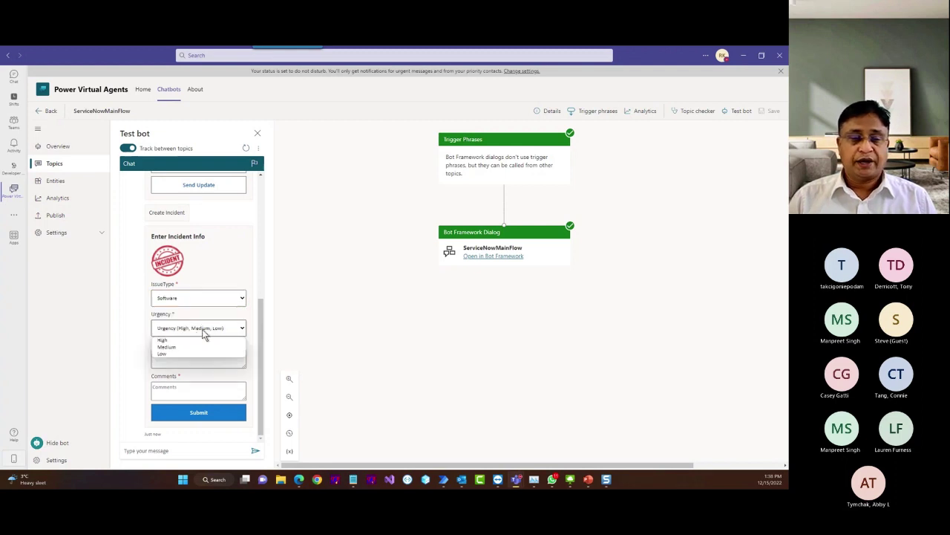
{"action": "left_click", "coordinate": [191, 340]}
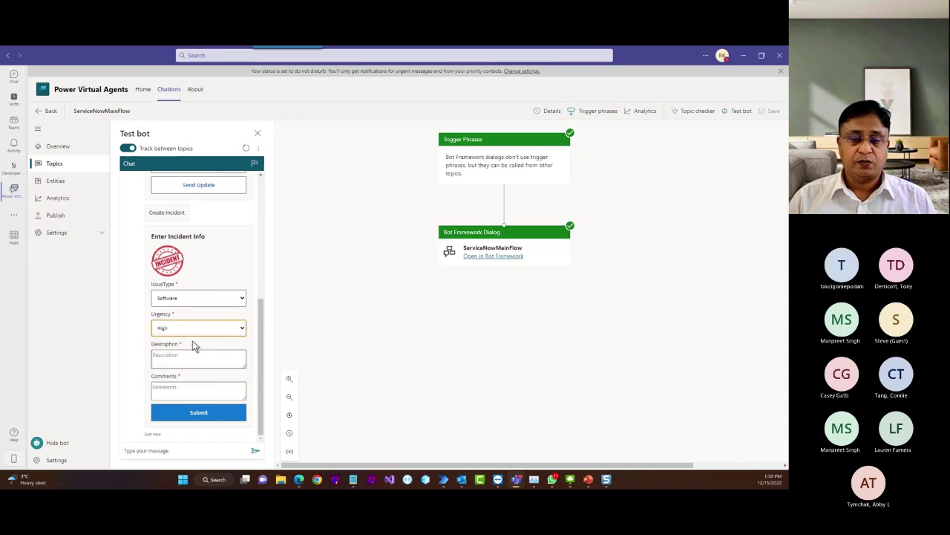
Enter "Production SQL Database is down" as the incident description
{"action": "left_click", "coordinate": [190, 359]}
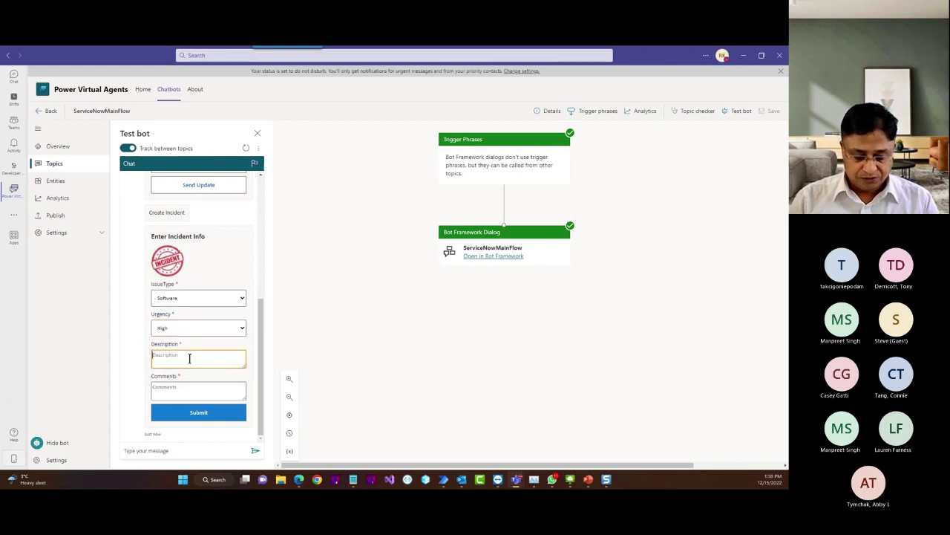
{"action": "type", "text": "SQL"}
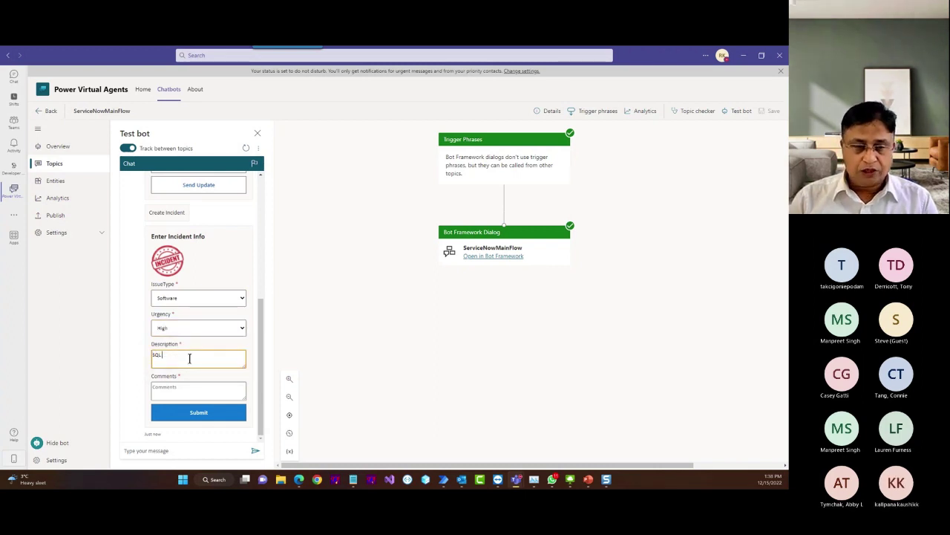
{"action": "type", "text": "Pro"}
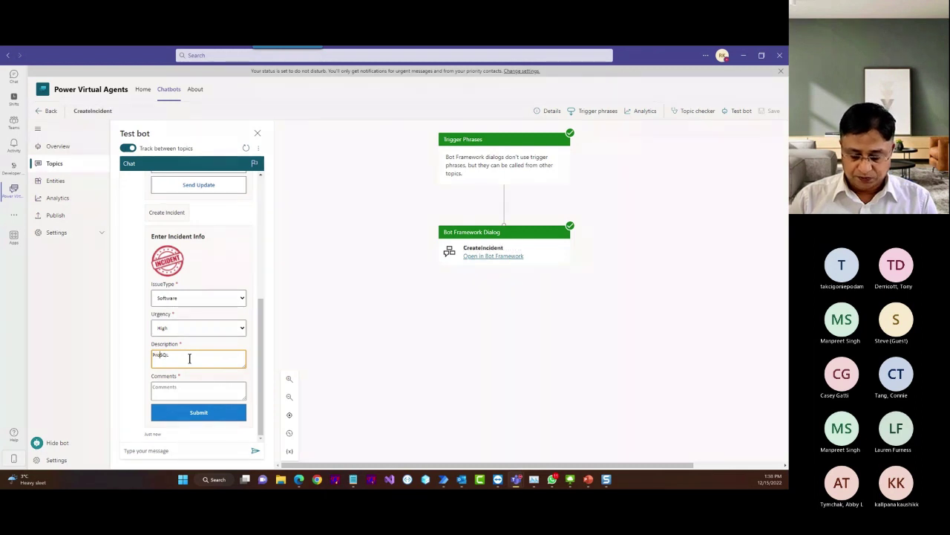
{"action": "type", "text": "du"}
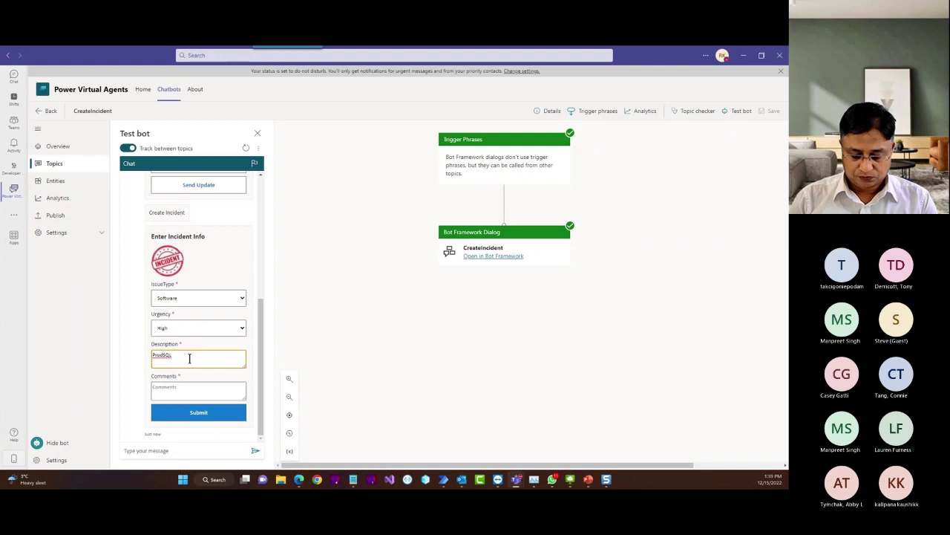
{"action": "type", "text": "ction"}
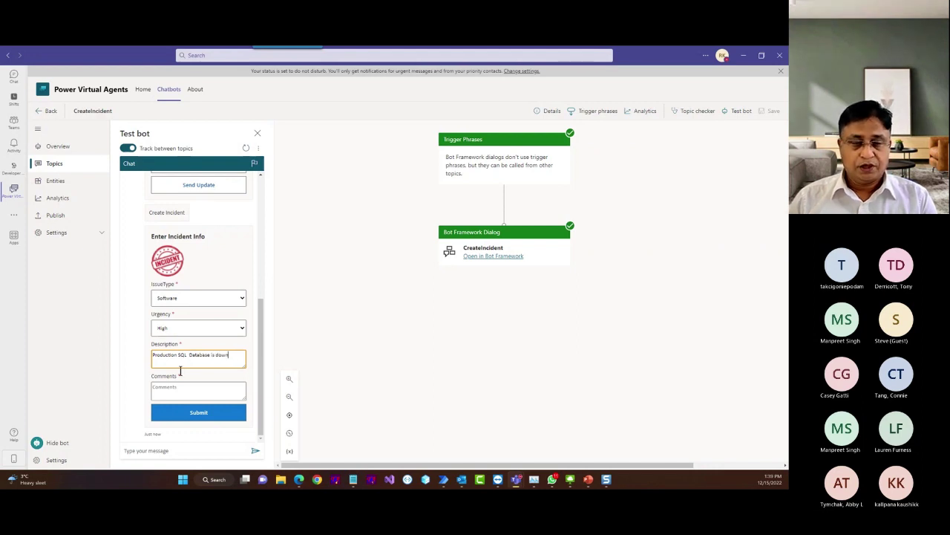
Add the comment "1000 Users are impacted" and submit the incident form
{"action": "left_click", "coordinate": [189, 392]}
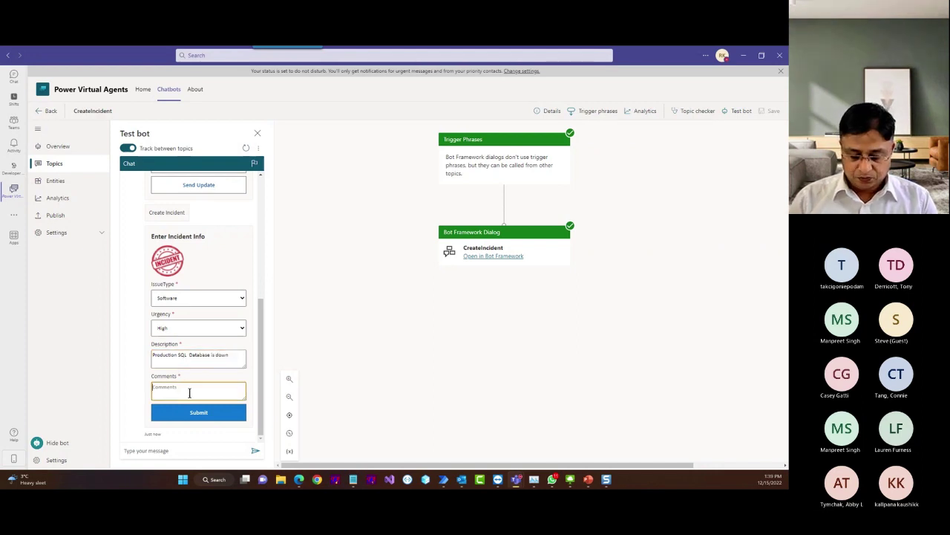
{"action": "type", "text": "1000 Users are im"}
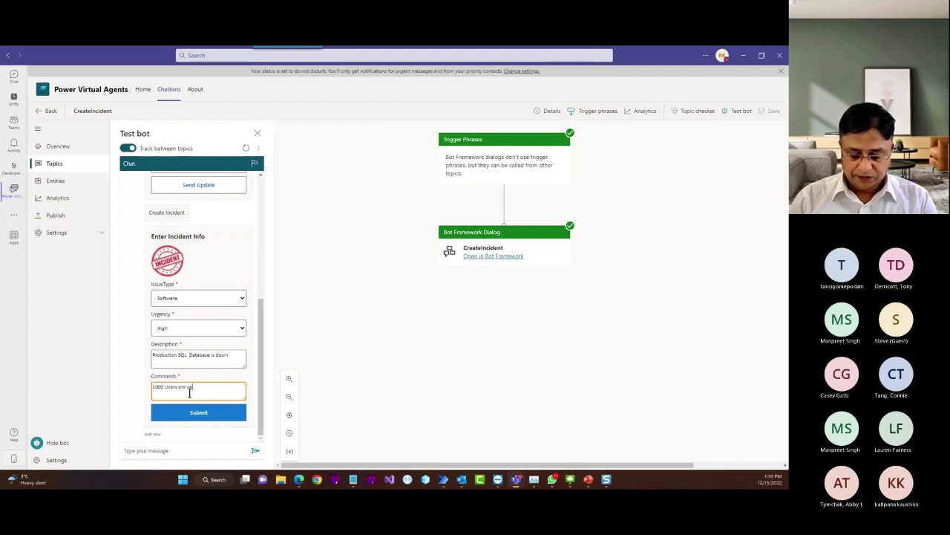
{"action": "type", "text": "pacted"}
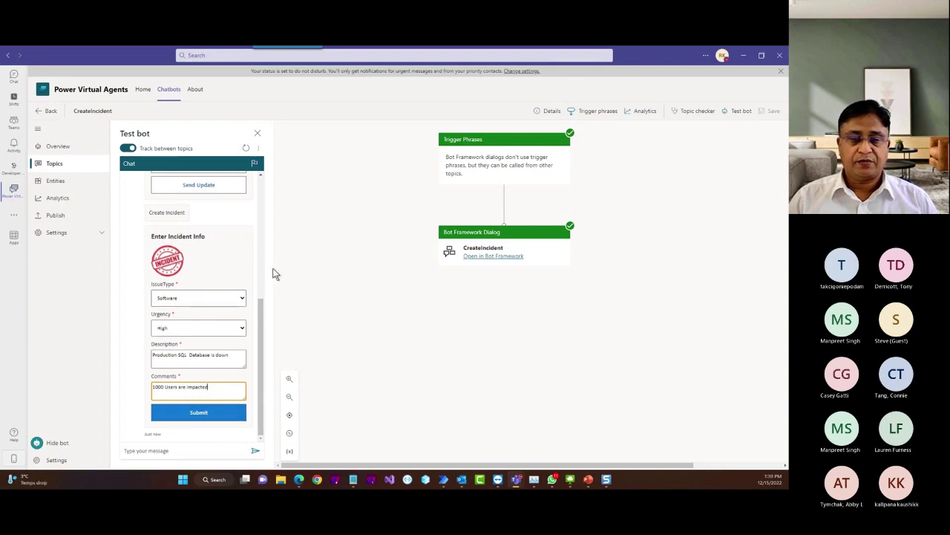
{"action": "left_click", "coordinate": [211, 416]}
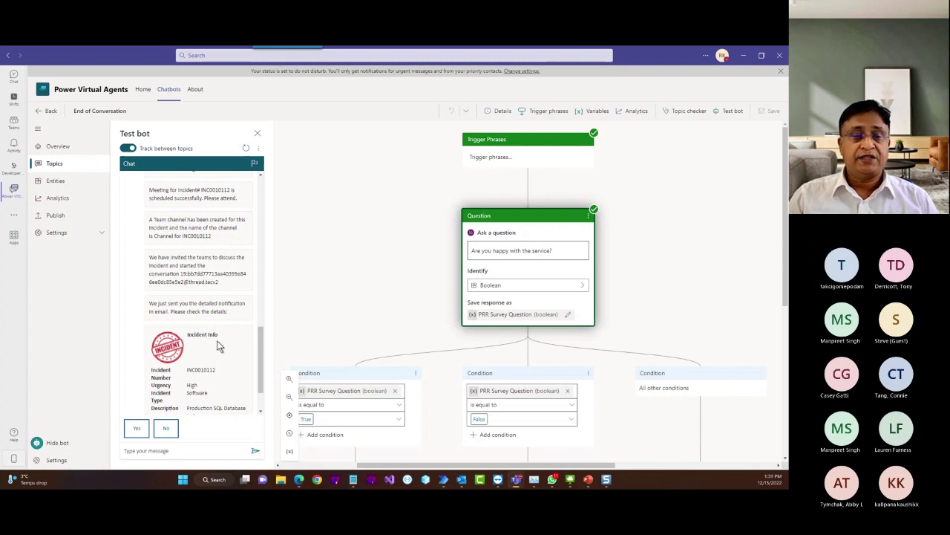
Check the incident summary and complete the bot's closing survey with Yes, a 5-star rating and No, thanks
{"action": "scroll", "coordinate": [215, 340], "scroll_direction": "down", "scroll_amount": 1}
{"action": "double_click", "coordinate": [198, 328]}
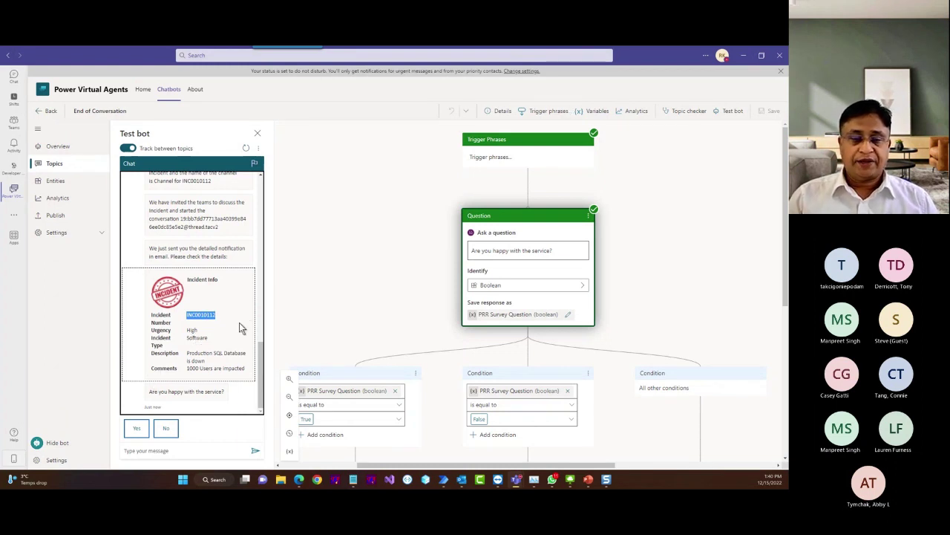
{"action": "left_click", "coordinate": [138, 430]}
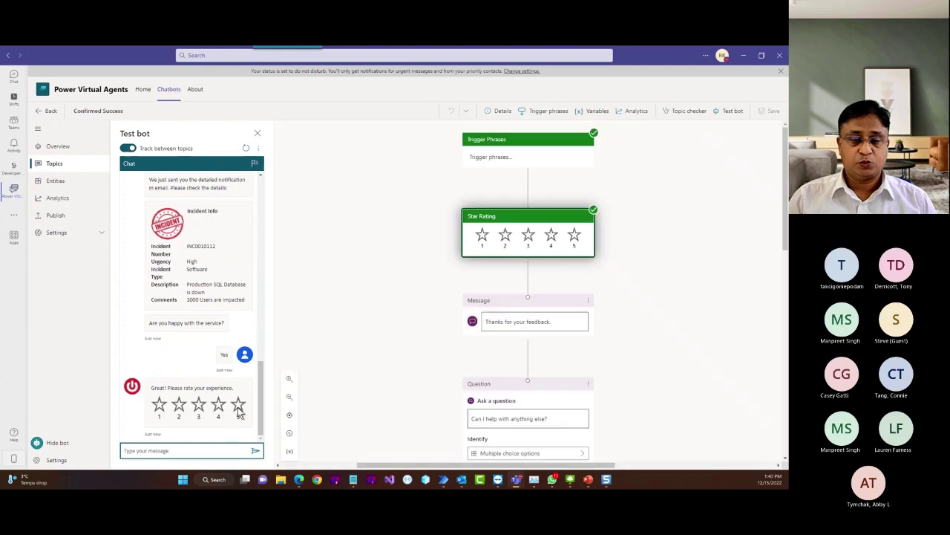
{"action": "left_click", "coordinate": [237, 412]}
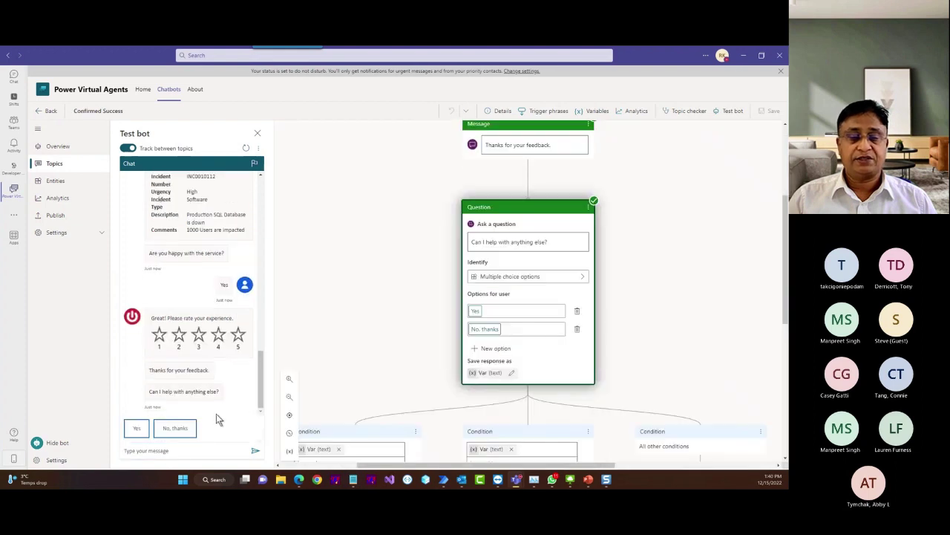
{"action": "left_click", "coordinate": [175, 428]}
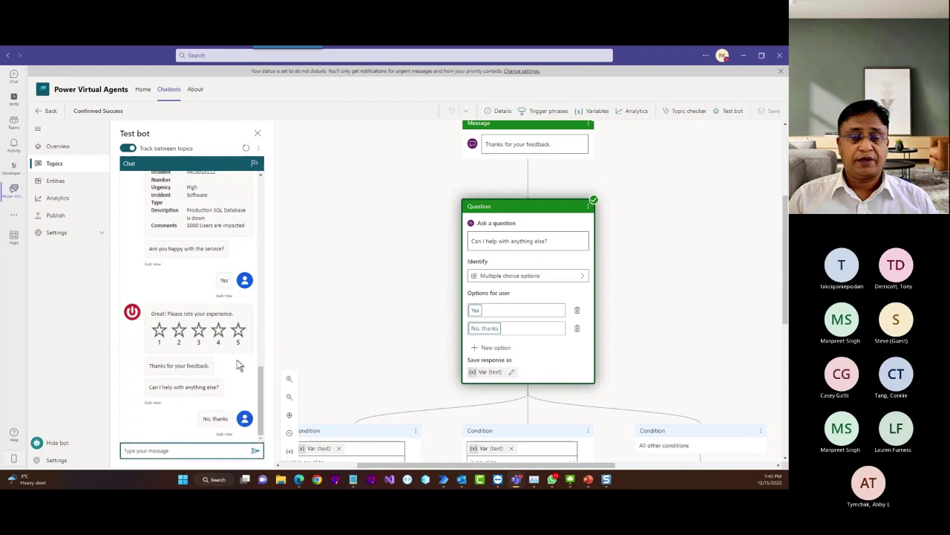
Return to the Incident Info card in the test chat and highlight its incident number
{"action": "scroll", "coordinate": [242, 260], "scroll_direction": "up", "scroll_amount": 1}
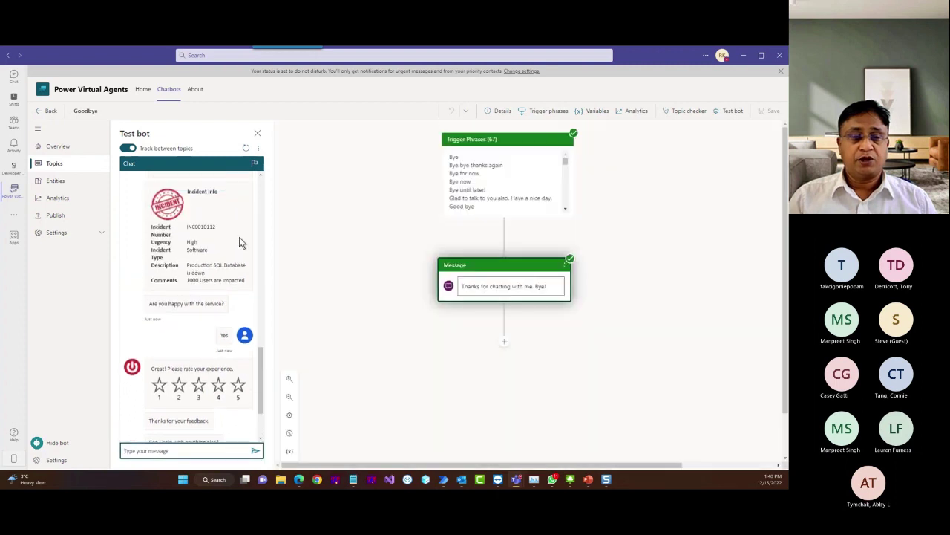
{"action": "scroll", "coordinate": [222, 237], "scroll_direction": "up", "scroll_amount": 1}
{"action": "double_click", "coordinate": [200, 236]}
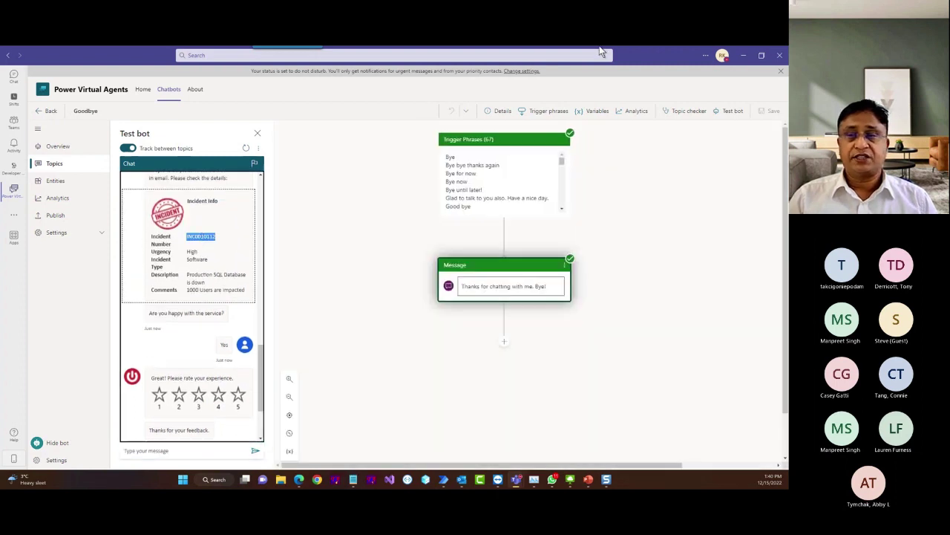
Switch to Outlook and read the description, type, severity and comments in the email "A new Incident INC0010112 is logged"
{"action": "double_click", "coordinate": [637, 60]}
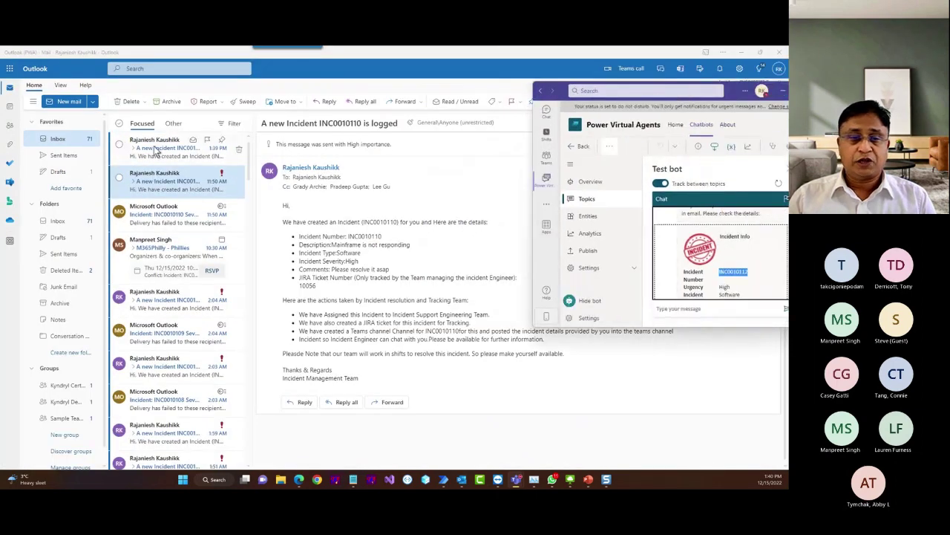
{"action": "left_click", "coordinate": [156, 152]}
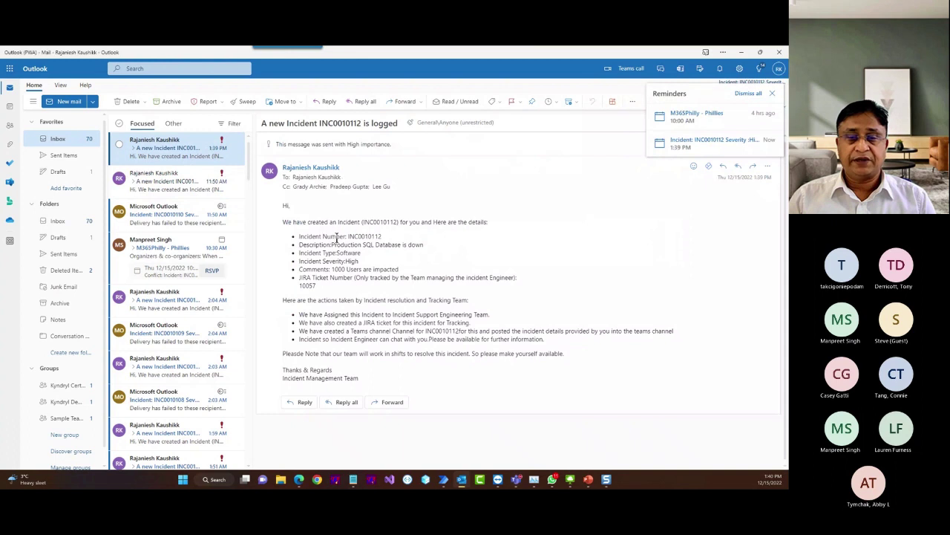
{"action": "left_click_drag", "start_coordinate": [363, 244], "coordinate": [427, 254]}
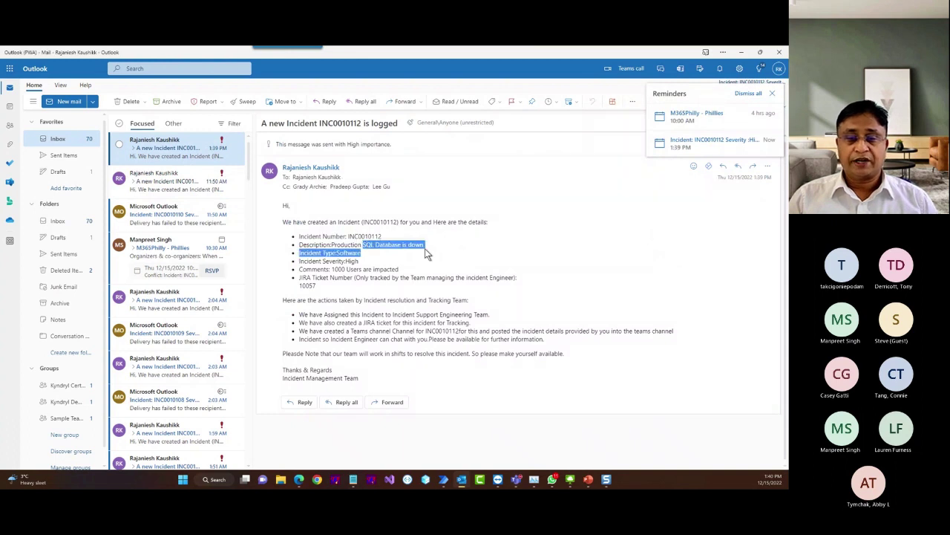
{"action": "left_click", "coordinate": [346, 263]}
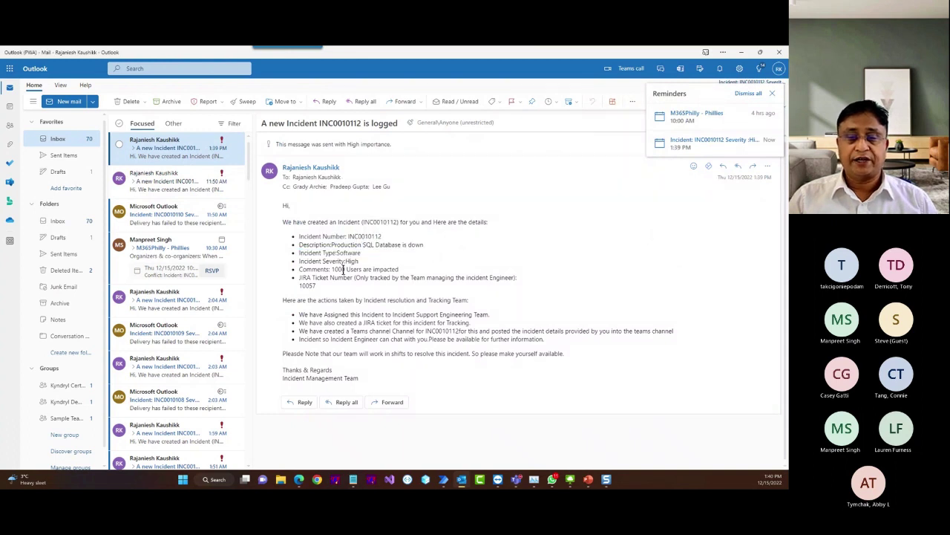
Highlight the user comments and the JIRA ticket number in the email about incident INC0010112
{"action": "left_click_drag", "start_coordinate": [346, 270], "coordinate": [411, 276]}
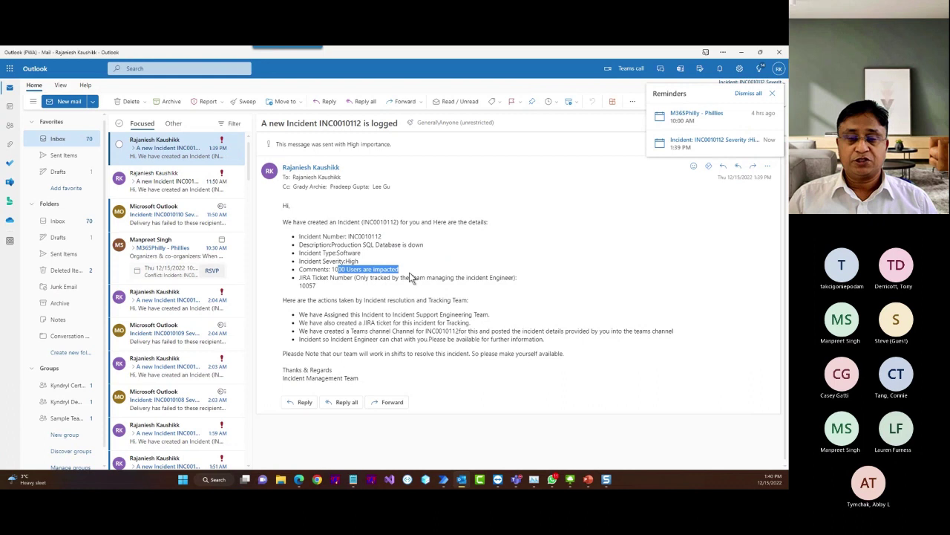
{"action": "left_click", "coordinate": [341, 279]}
{"action": "left_click_drag", "start_coordinate": [300, 286], "coordinate": [315, 285]}
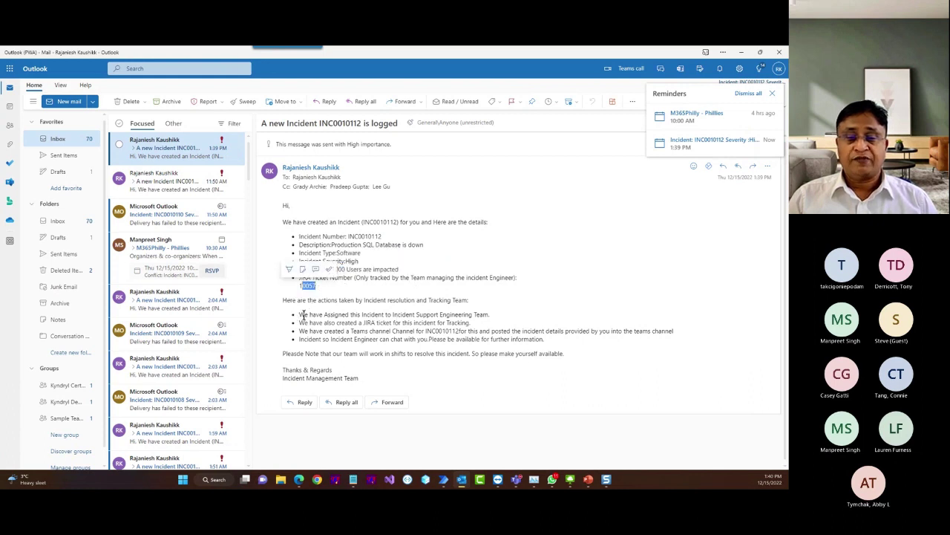
Read the email's list of actions taken: support team assignment, JIRA ticket, Teams channel and engineer chat
{"action": "left_click_drag", "start_coordinate": [318, 300], "coordinate": [491, 314]}
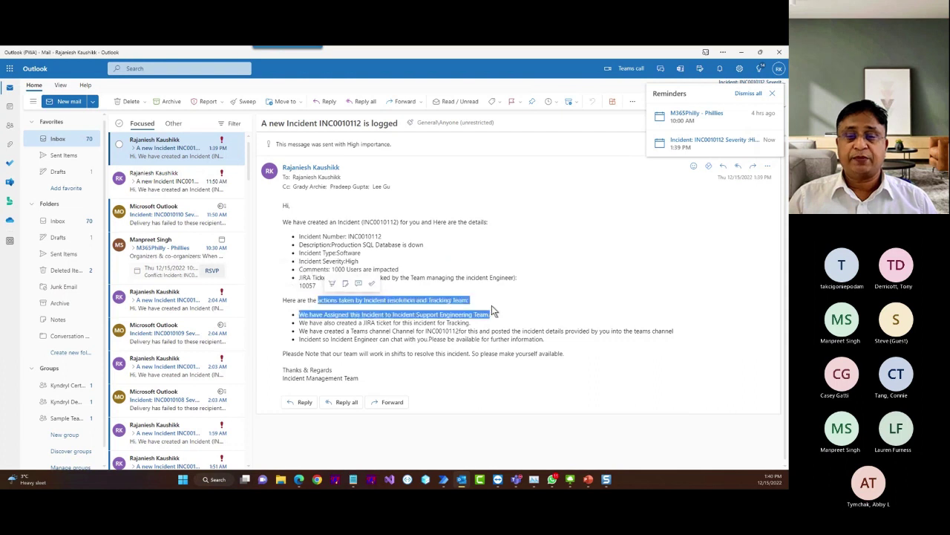
{"action": "left_click", "coordinate": [322, 331]}
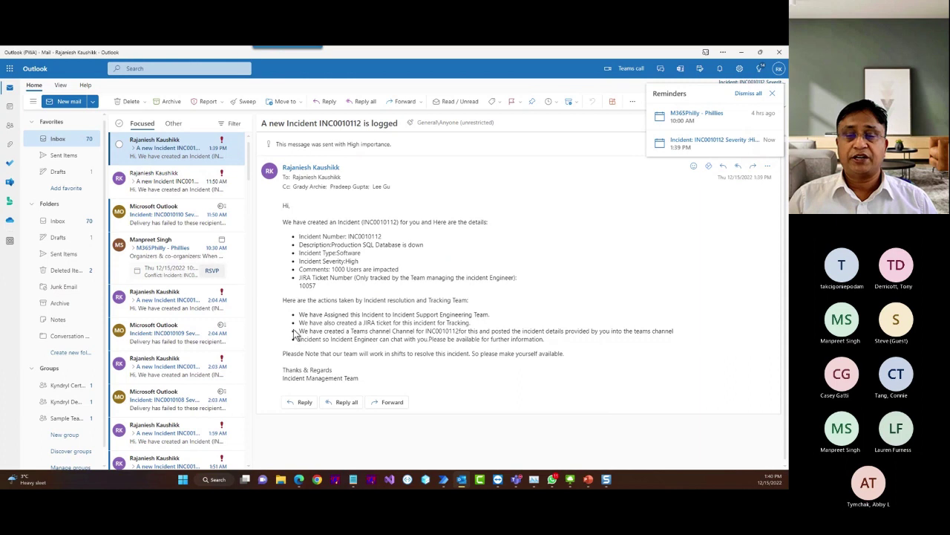
{"action": "left_click_drag", "start_coordinate": [303, 324], "coordinate": [472, 324]}
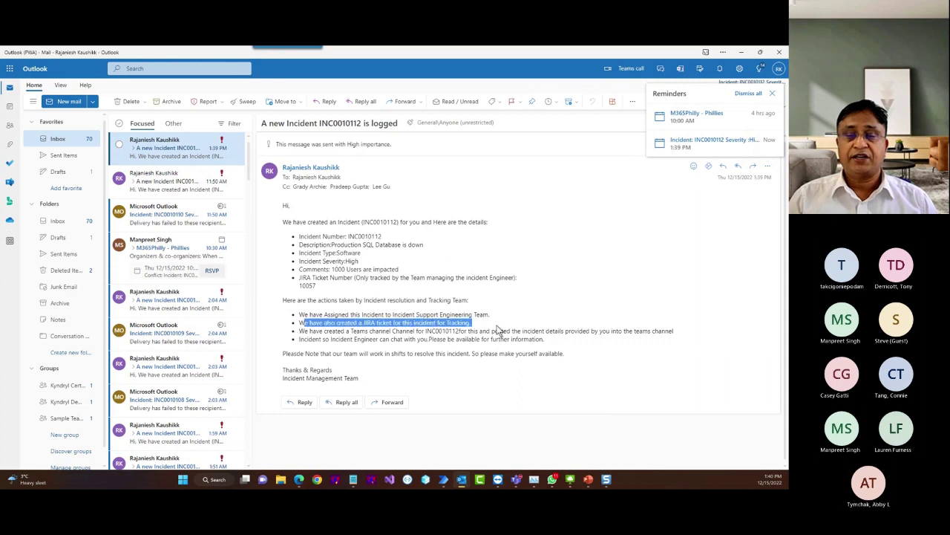
{"action": "left_click", "coordinate": [314, 331]}
{"action": "left_click_drag", "start_coordinate": [310, 332], "coordinate": [451, 340]}
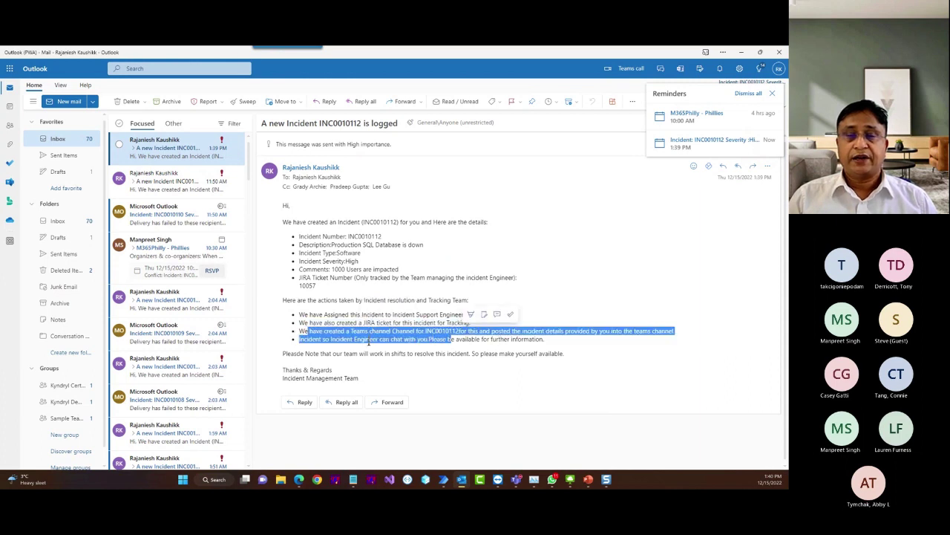
{"action": "left_click", "coordinate": [313, 352]}
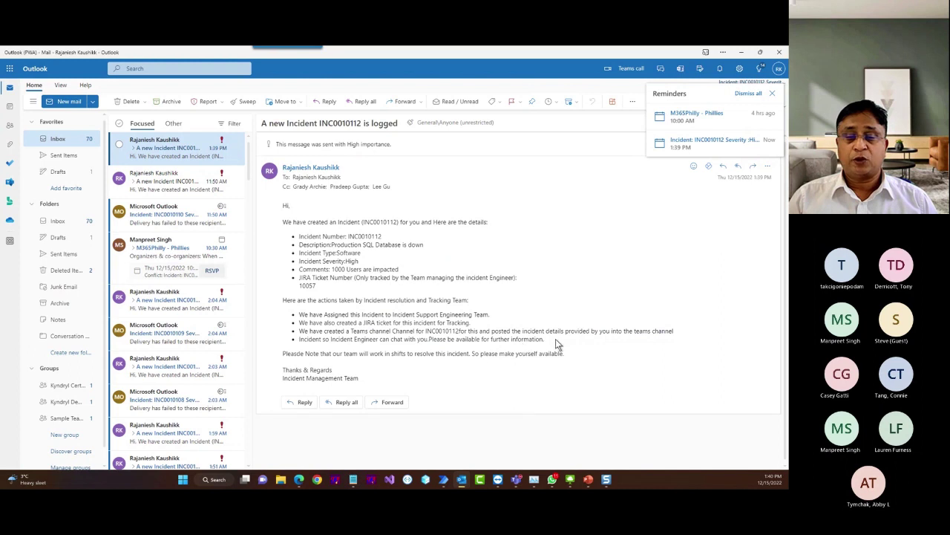
{"action": "left_click_drag", "start_coordinate": [556, 339], "coordinate": [295, 347]}
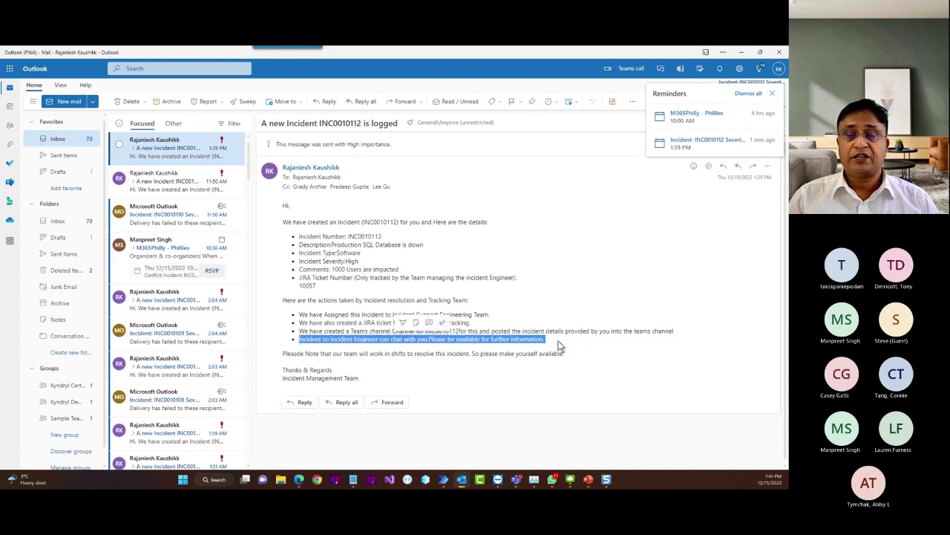
{"action": "left_click", "coordinate": [355, 353]}
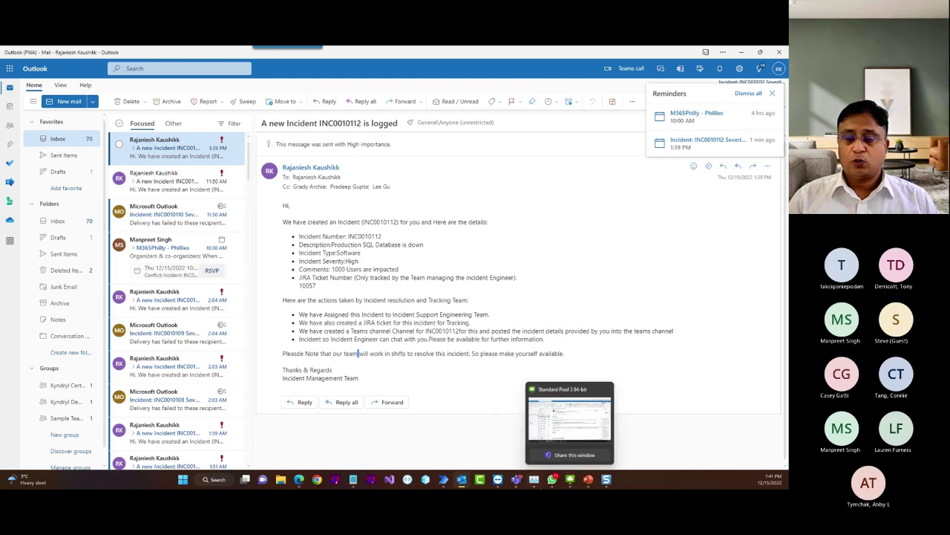
Switch to Teams, open Channel for INC0010112 in the Incidents team and expand its incident post
{"action": "mouse_move", "coordinate": [529, 472]}
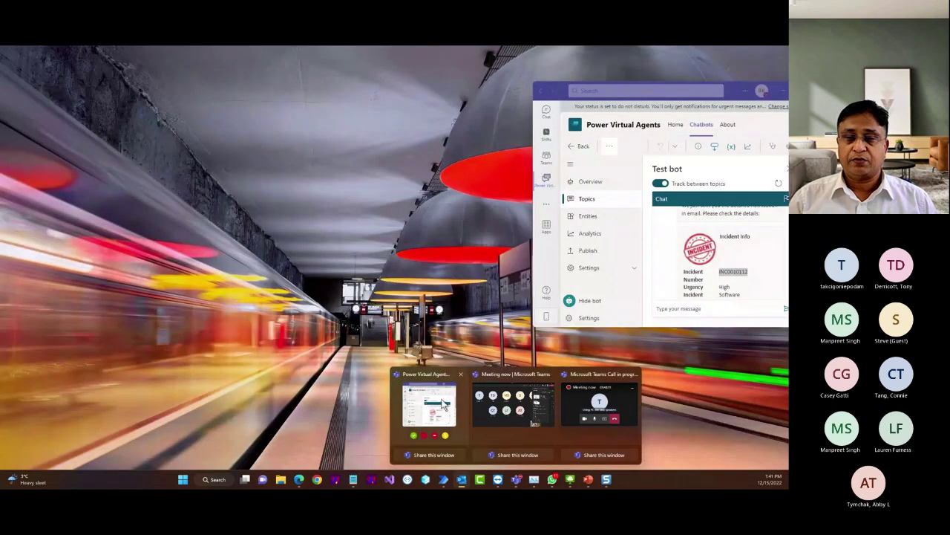
{"action": "left_click", "coordinate": [437, 405]}
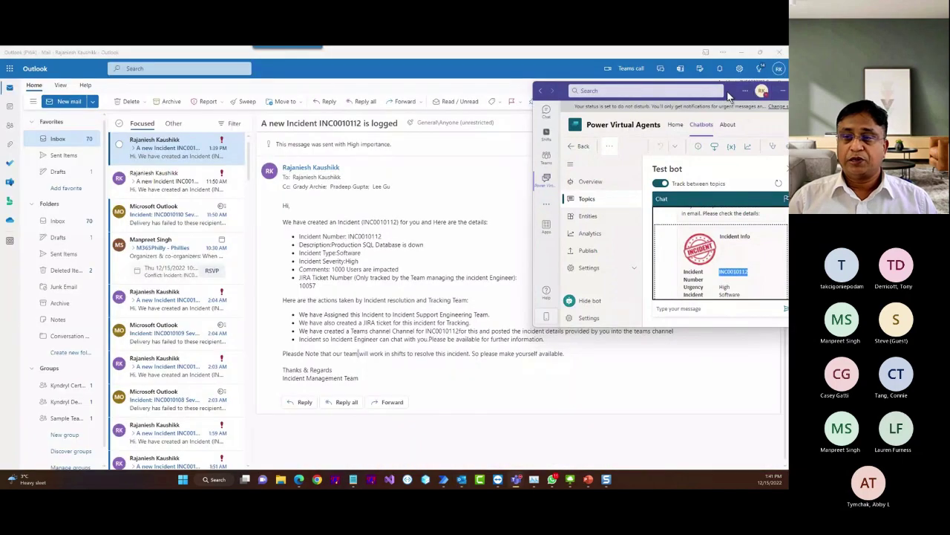
{"action": "double_click", "coordinate": [755, 95]}
{"action": "left_click", "coordinate": [11, 125]}
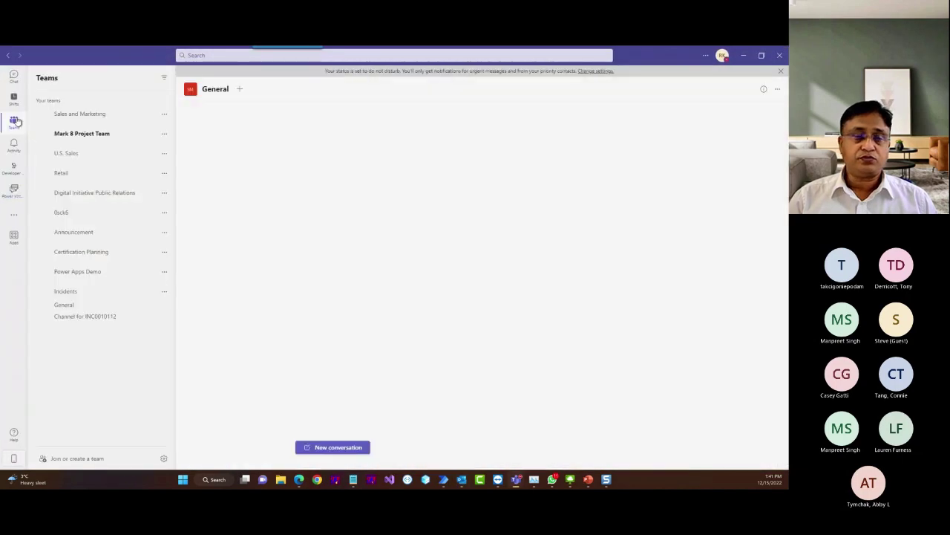
{"action": "left_click", "coordinate": [96, 323]}
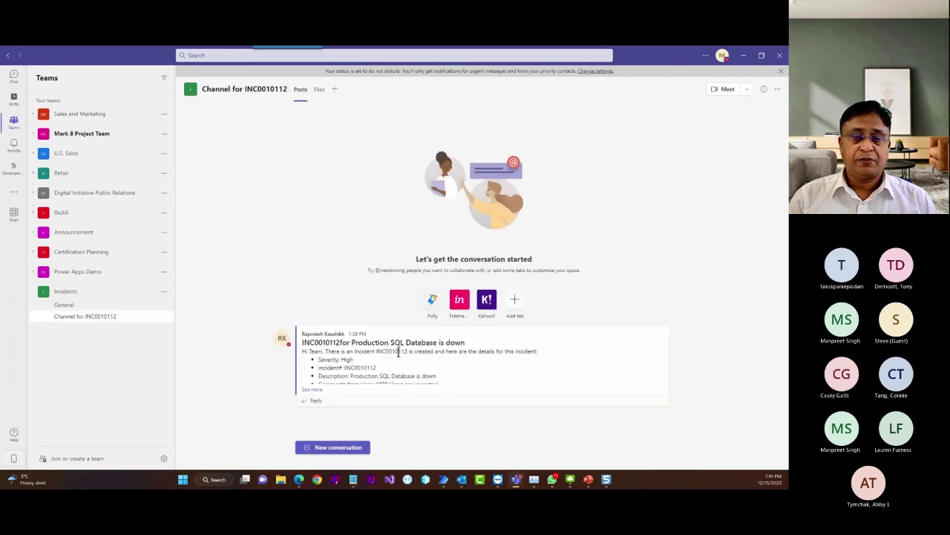
{"action": "left_click", "coordinate": [313, 390]}
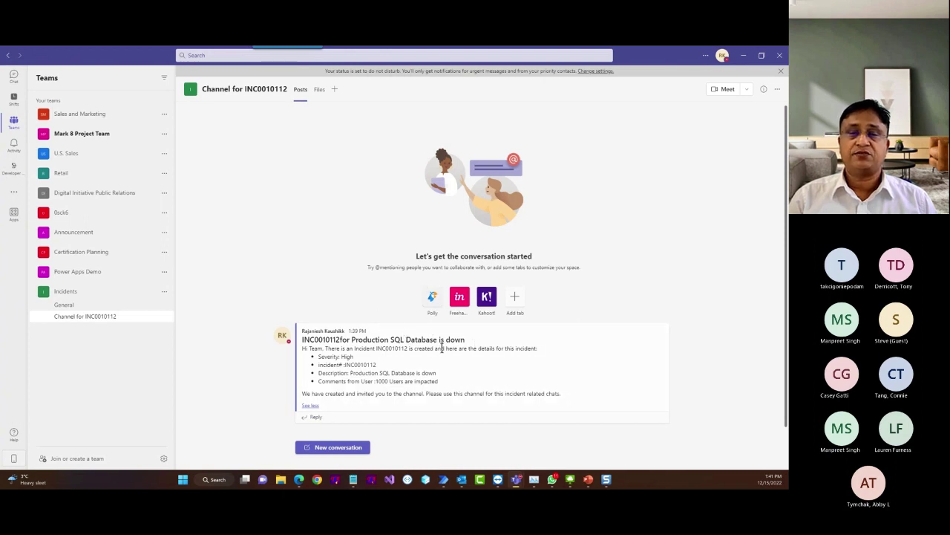
Switch to the InPrivate Edge window with Microsoft 365, maximize it and open Teams on the web
{"action": "mouse_move", "coordinate": [299, 479]}
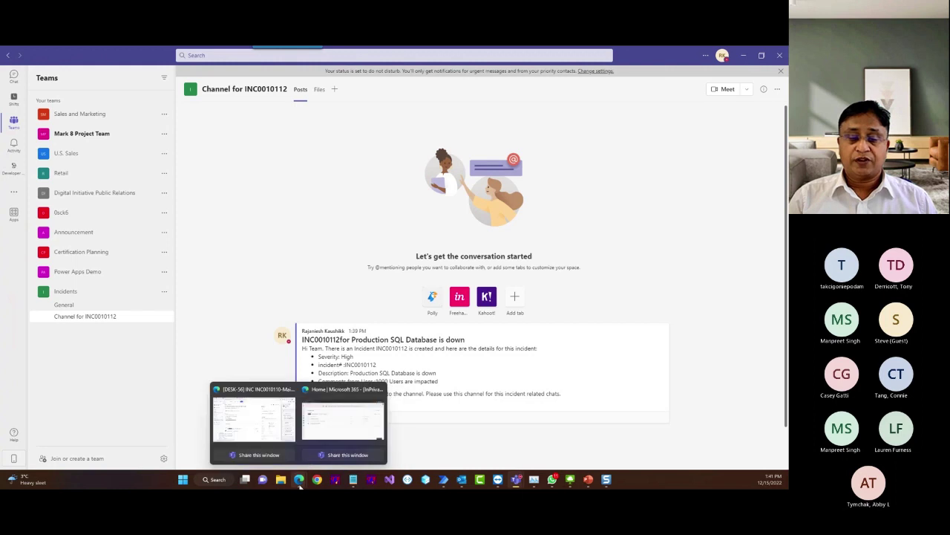
{"action": "mouse_move", "coordinate": [337, 420]}
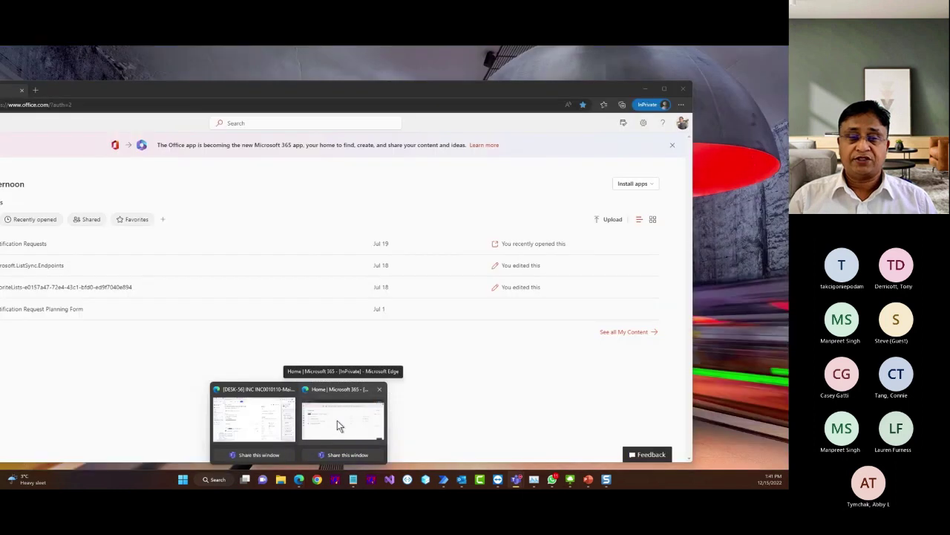
{"action": "left_click", "coordinate": [337, 420]}
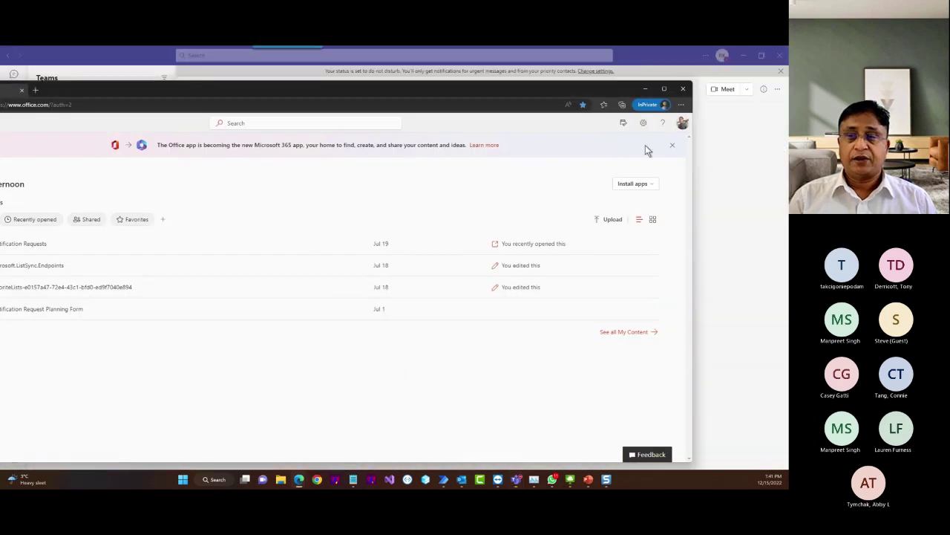
{"action": "left_click", "coordinate": [664, 89]}
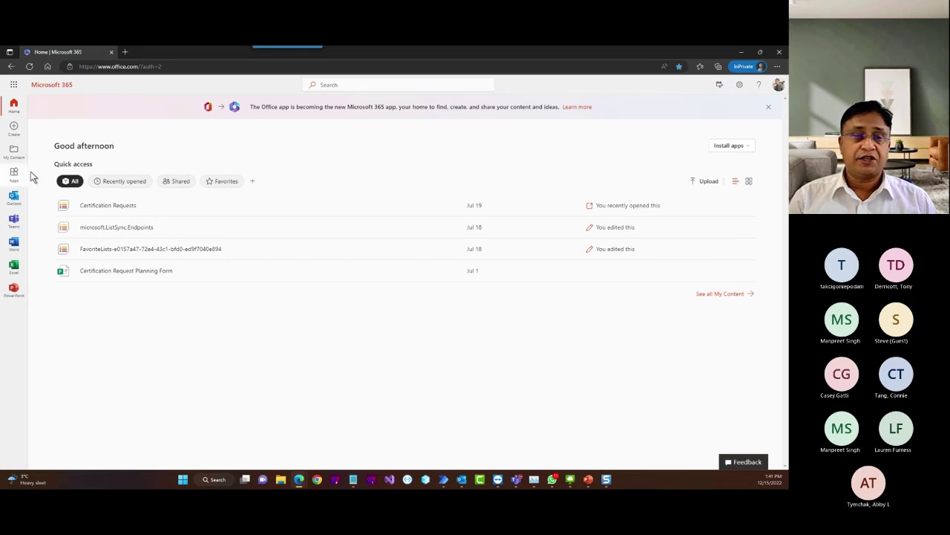
{"action": "left_click", "coordinate": [15, 222]}
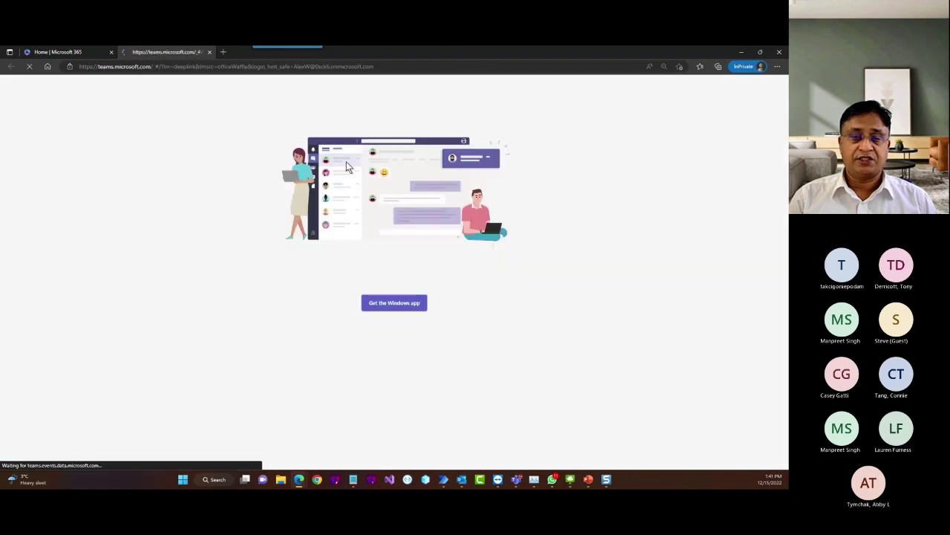
{"action": "left_click", "coordinate": [391, 311]}
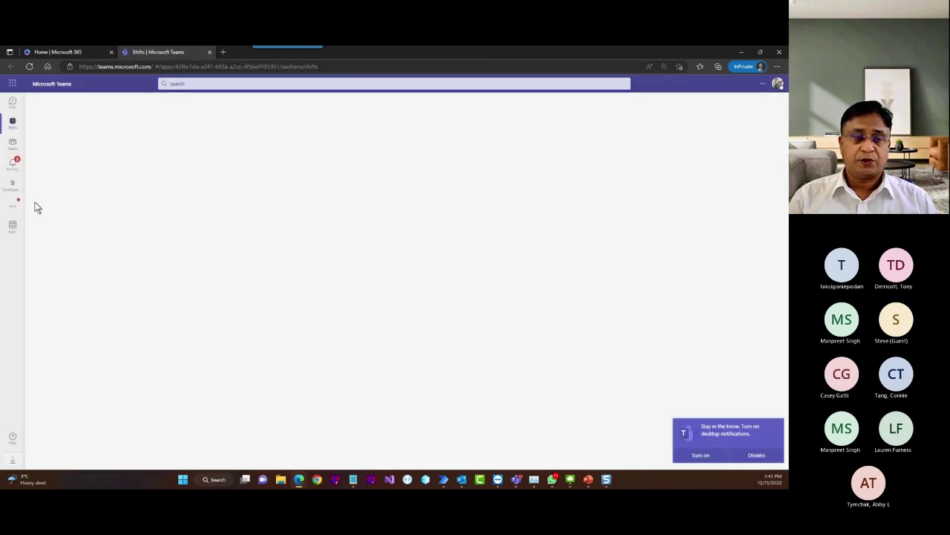
Check the activity feed, open Channel for INC0010112 in the Incidents team and display the signed-in account's profile
{"action": "left_click", "coordinate": [13, 165]}
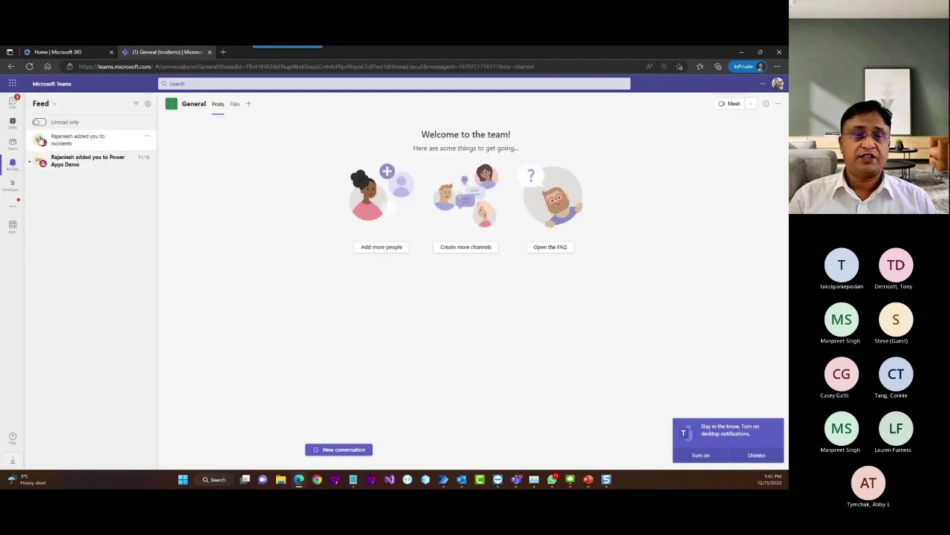
{"action": "left_click", "coordinate": [12, 143]}
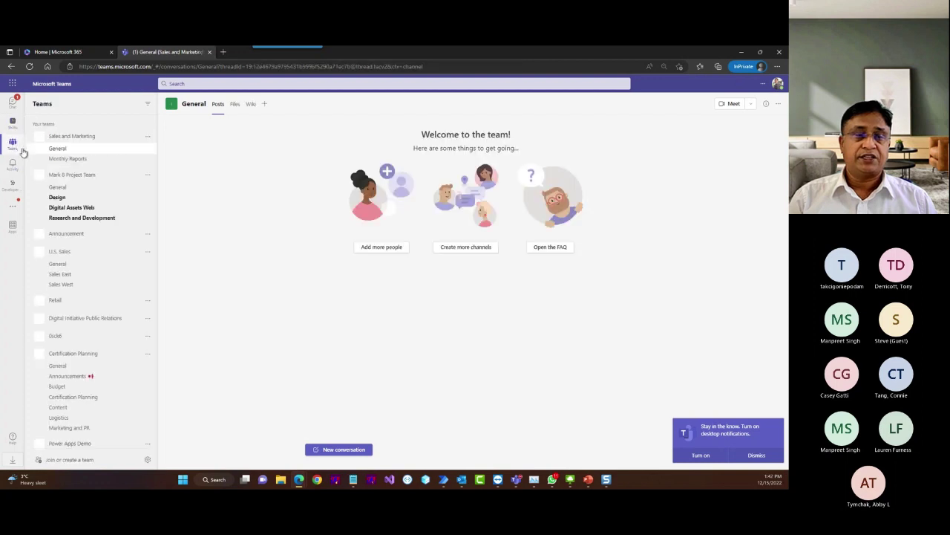
{"action": "scroll", "coordinate": [77, 339], "scroll_direction": "down", "scroll_amount": 1}
{"action": "scroll", "coordinate": [77, 339], "scroll_direction": "down", "scroll_amount": 1}
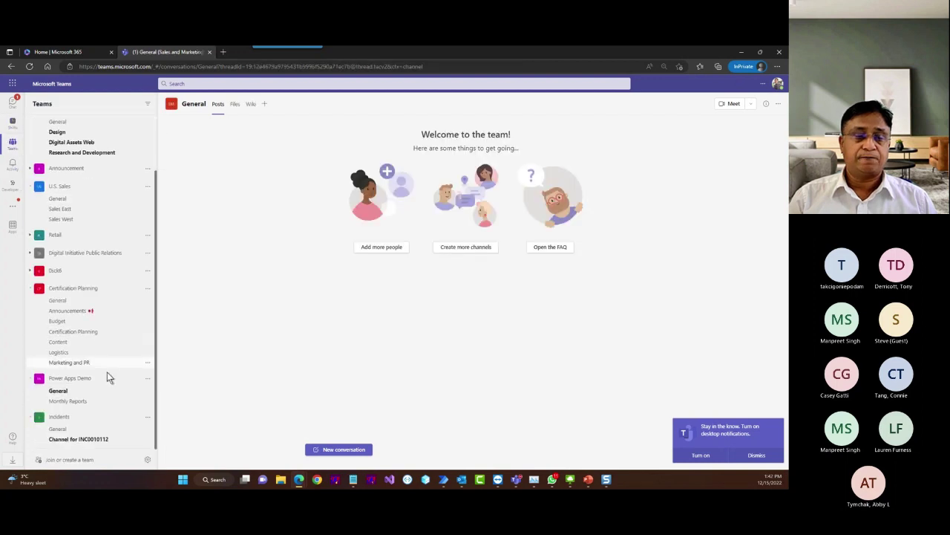
{"action": "left_click", "coordinate": [93, 439]}
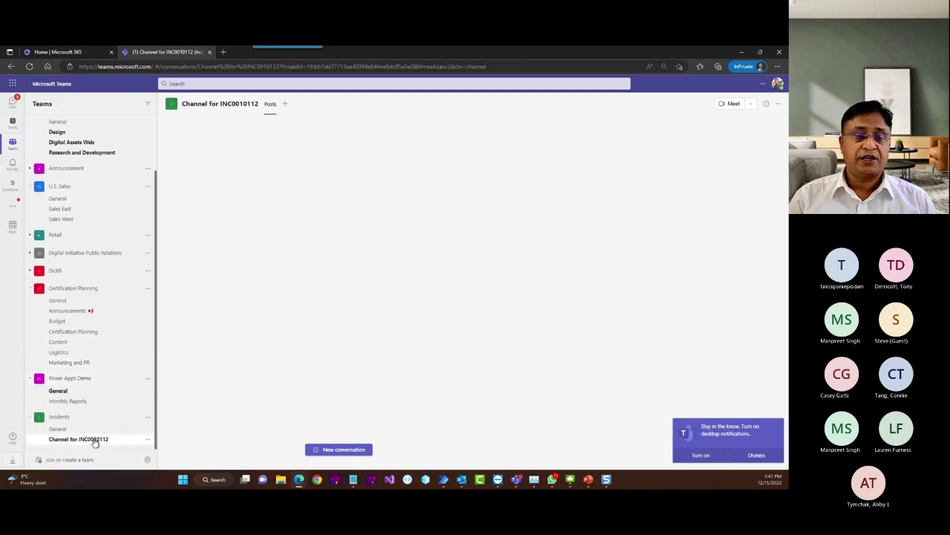
{"action": "left_click", "coordinate": [777, 85]}
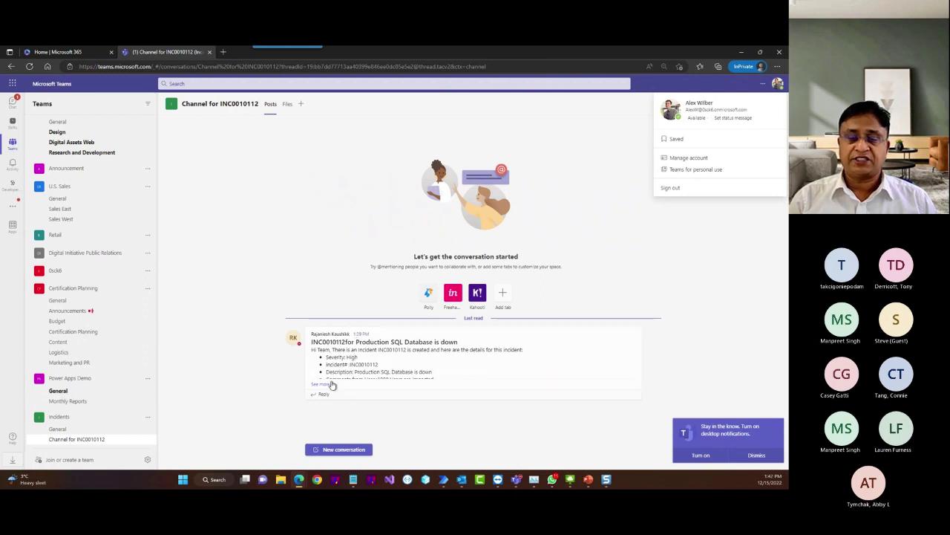
Clear the Teams and Outlook windows away and open the INC0010112 issue from Jira's Unassigned issues queue
{"action": "left_click_drag", "start_coordinate": [530, 53], "coordinate": [788, 101]}
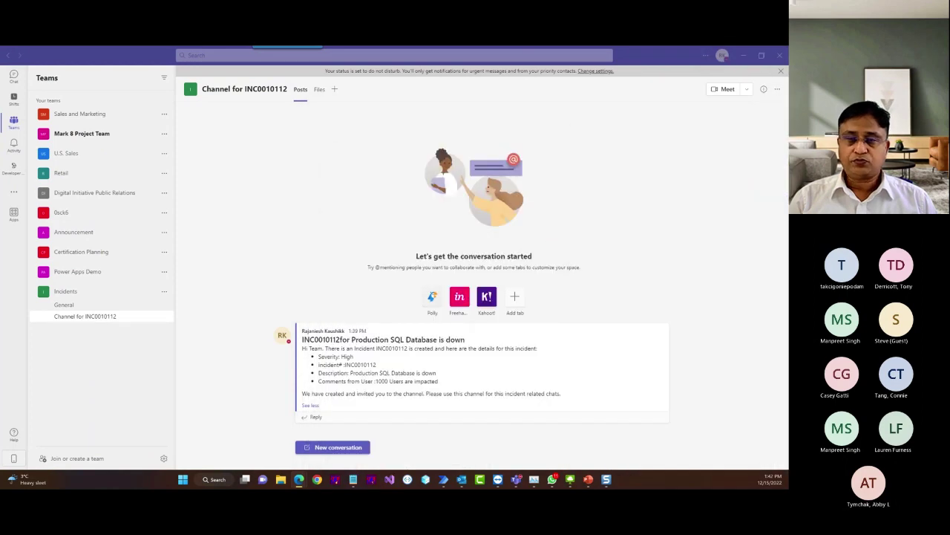
{"action": "left_click", "coordinate": [743, 55]}
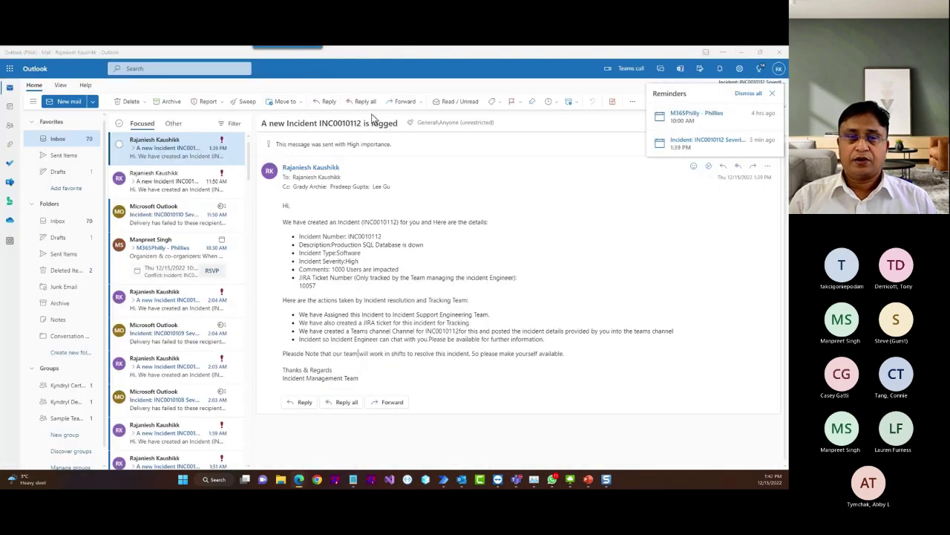
{"action": "left_click", "coordinate": [742, 54]}
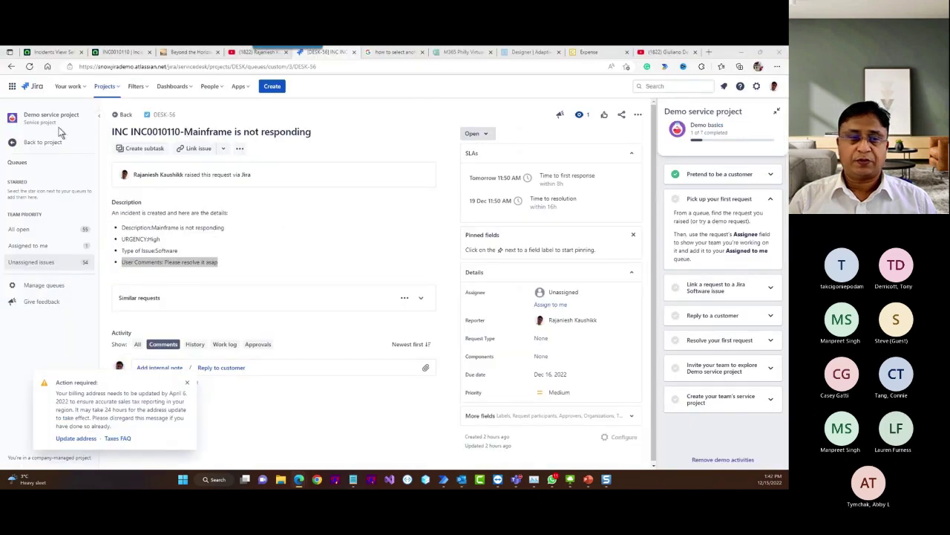
{"action": "left_click", "coordinate": [126, 116]}
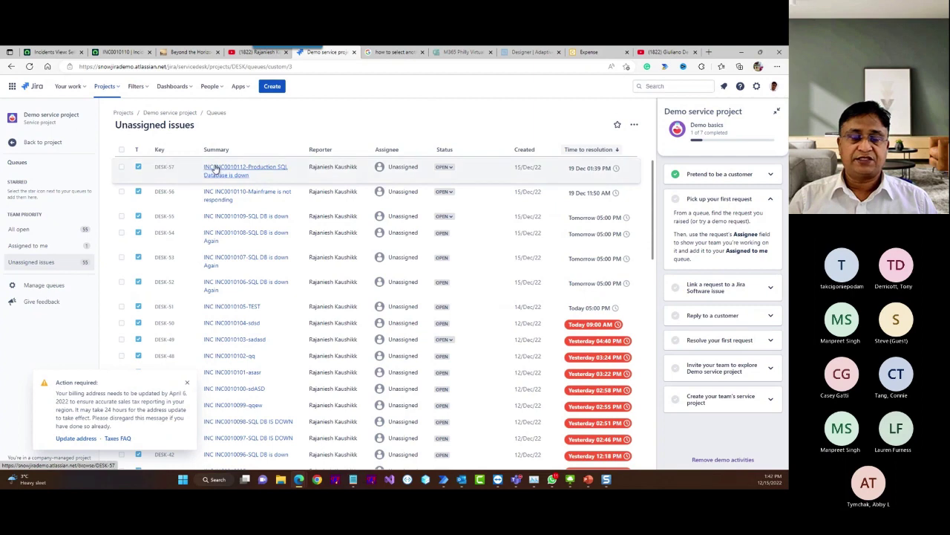
{"action": "left_click", "coordinate": [219, 170]}
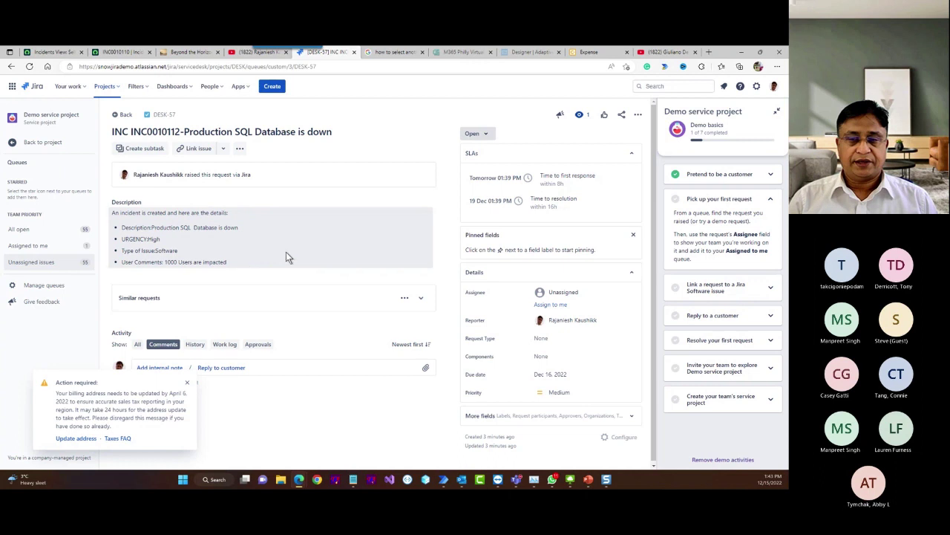
Move the InPrivate Teams window out of the way and switch to the desktop Teams window showing Channel for INC0010112
{"action": "left_click_drag", "start_coordinate": [949, 74], "coordinate": [326, 72]}
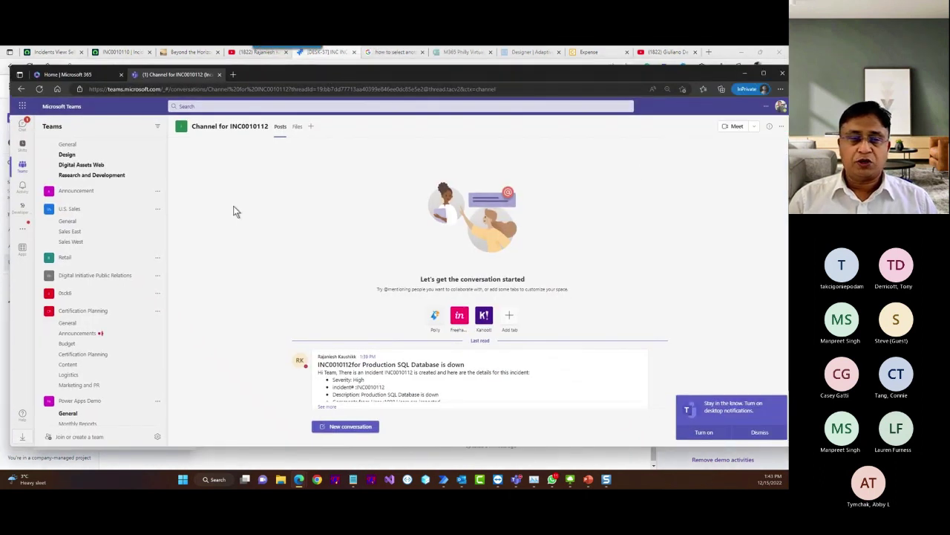
{"action": "left_click_drag", "start_coordinate": [292, 70], "coordinate": [789, 85]}
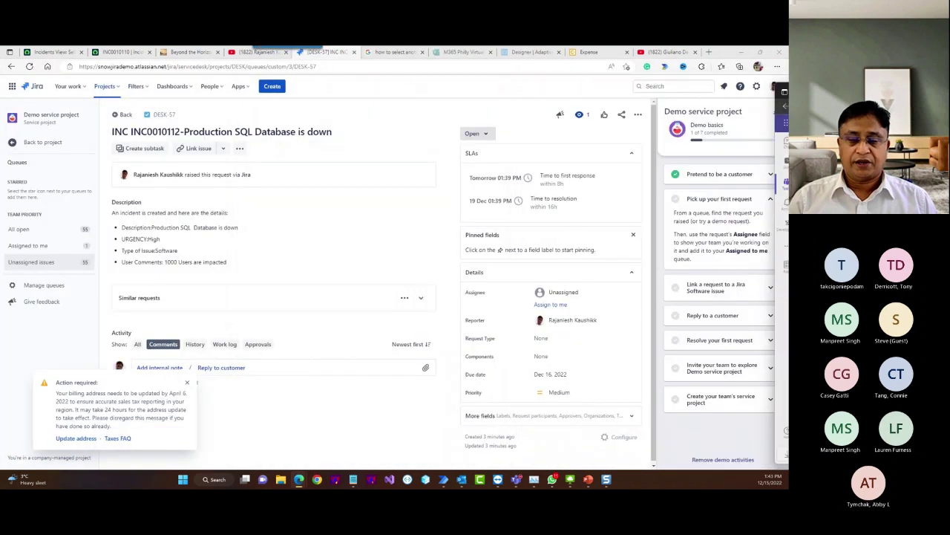
{"action": "mouse_move", "coordinate": [518, 479]}
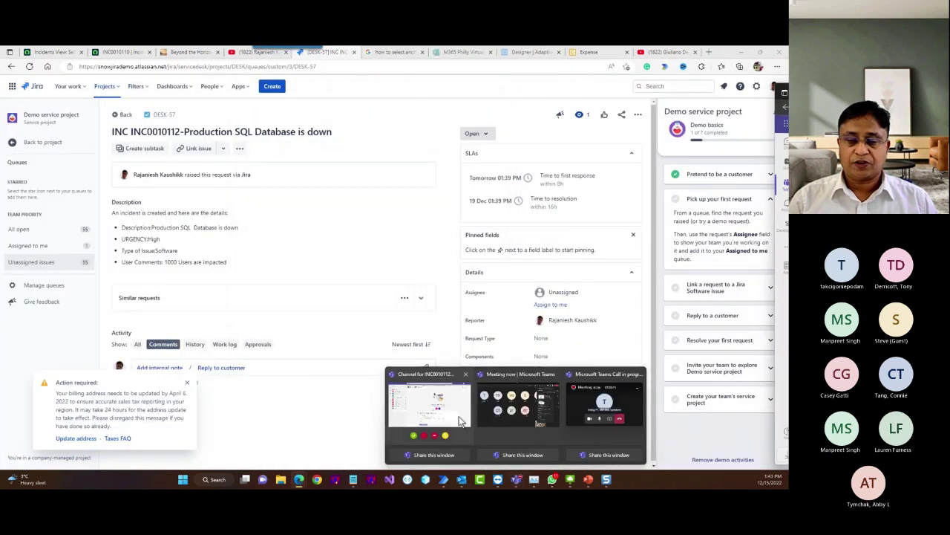
{"action": "mouse_move", "coordinate": [443, 413]}
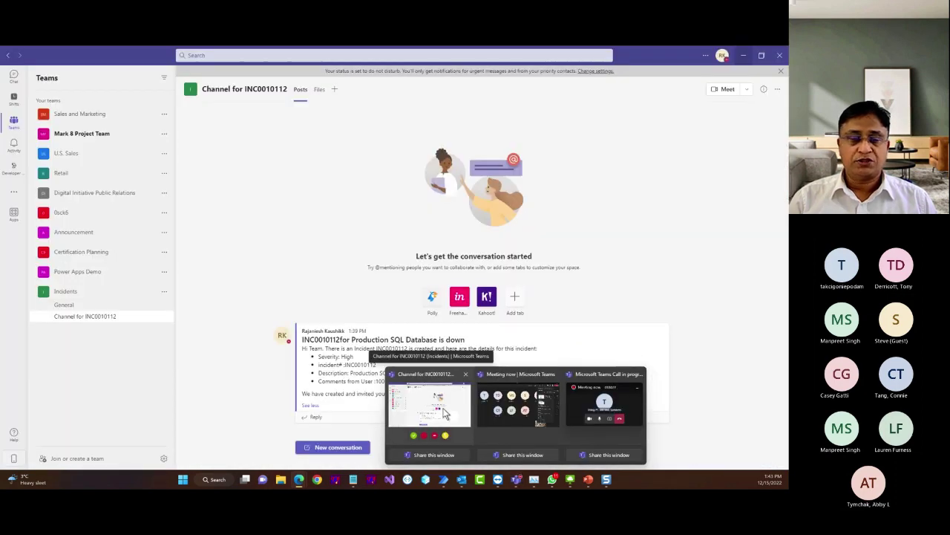
{"action": "mouse_move", "coordinate": [509, 417]}
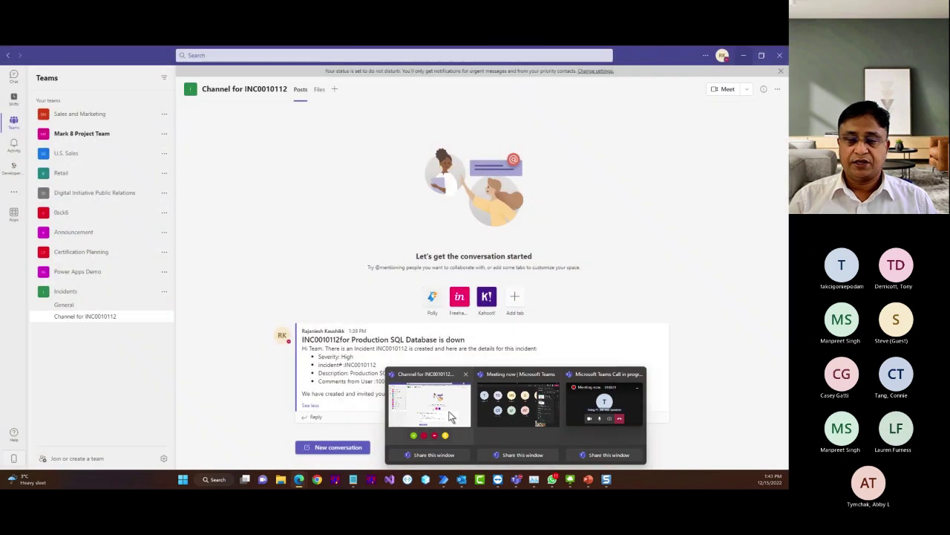
{"action": "left_click", "coordinate": [429, 405]}
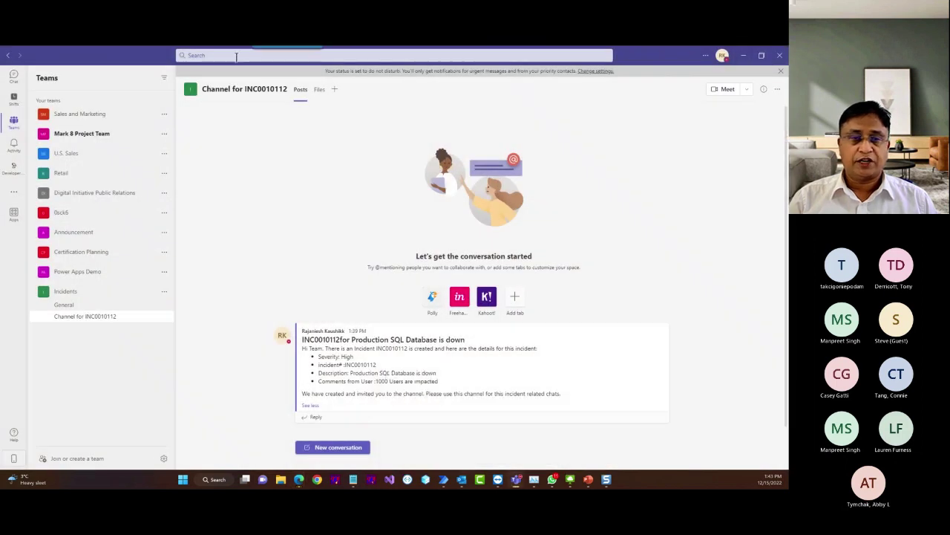
Search the Teams apps for "Power virtual" and open the Power Virtual Agents app
{"action": "left_click", "coordinate": [13, 214]}
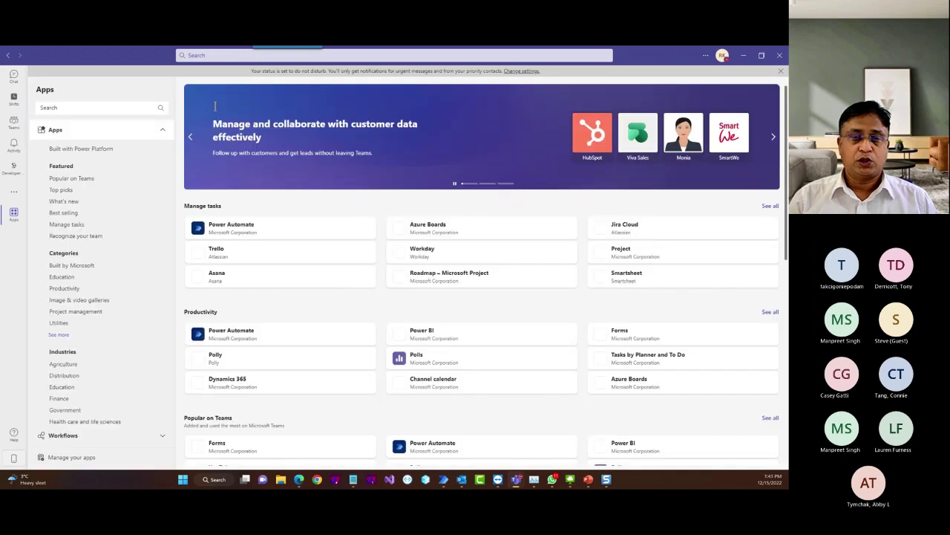
{"action": "left_click", "coordinate": [73, 107]}
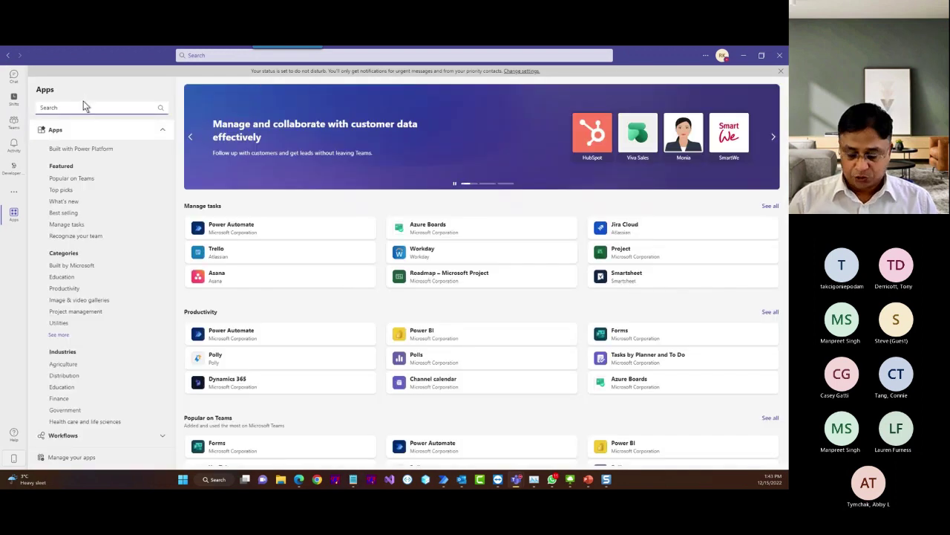
{"action": "type", "text": "Power virtual"}
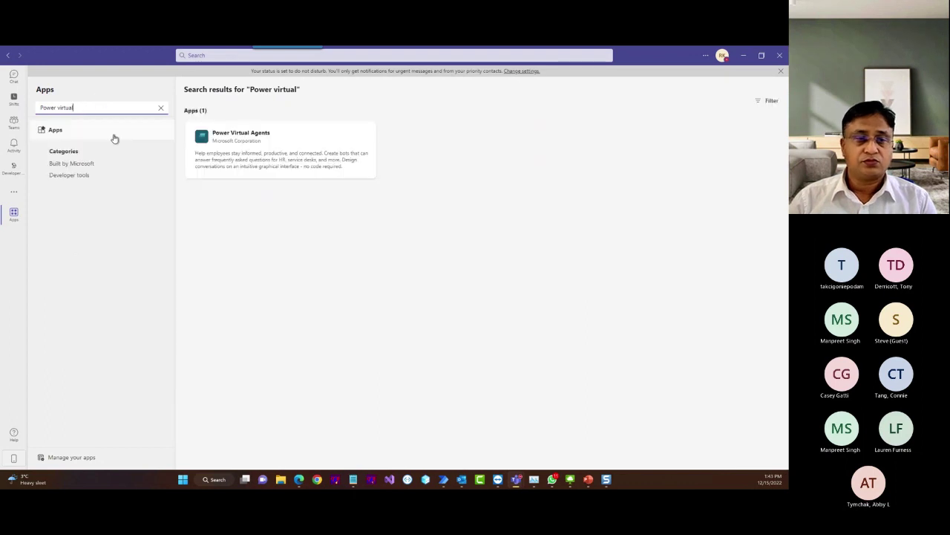
{"action": "left_click", "coordinate": [247, 146]}
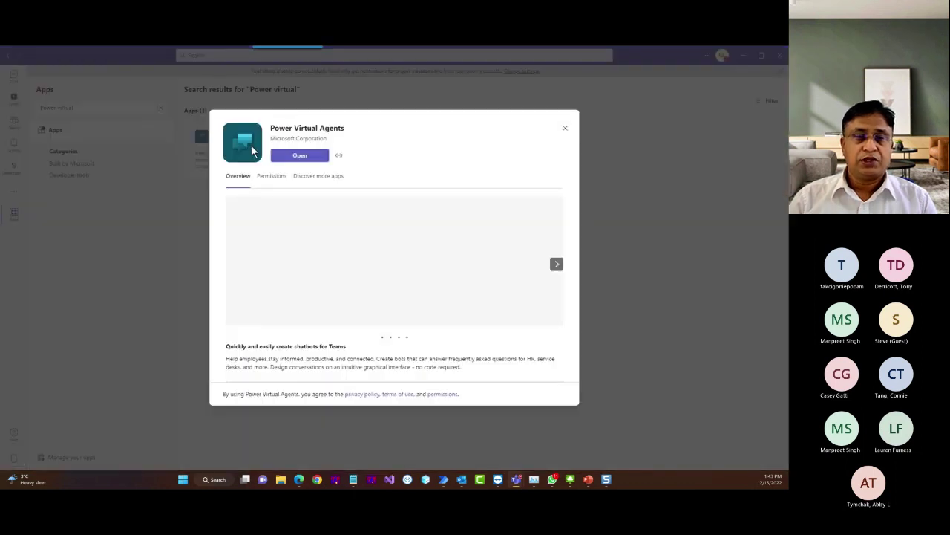
{"action": "left_click", "coordinate": [301, 156]}
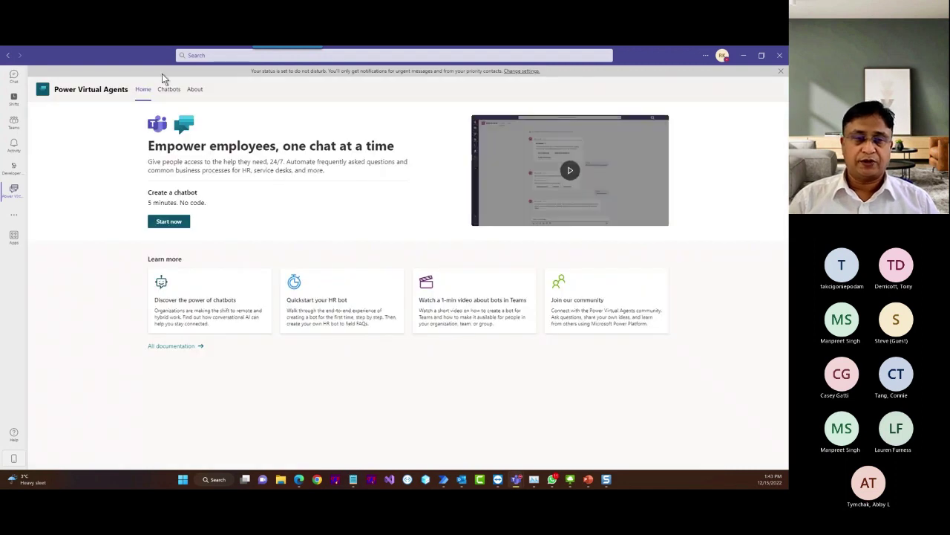
Open the topics of ServiceNow chatBot and show its test chat with tracking between topics turned on
{"action": "left_click", "coordinate": [168, 90]}
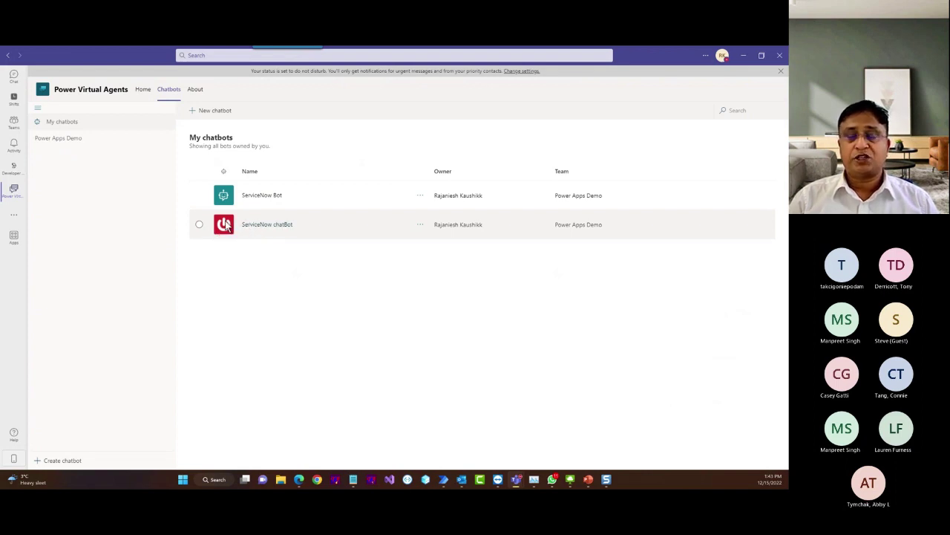
{"action": "left_click", "coordinate": [261, 226]}
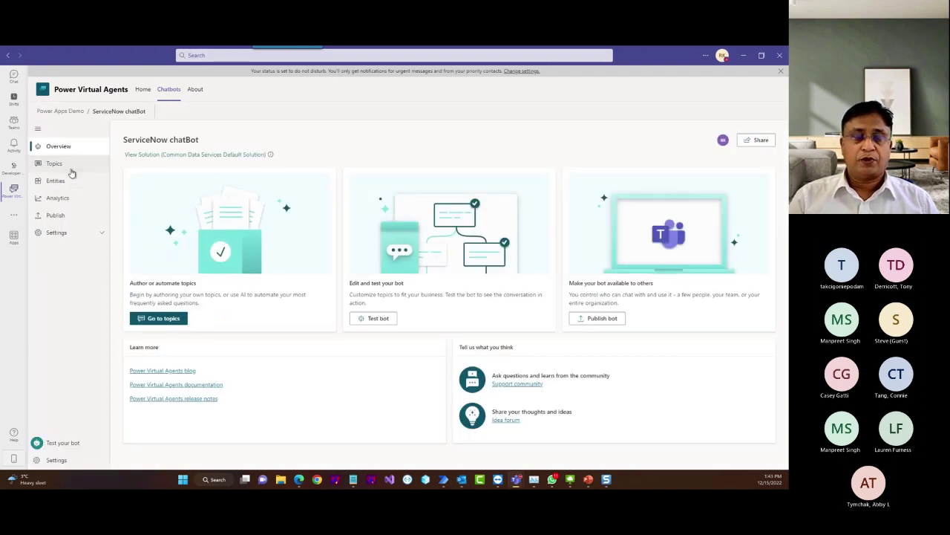
{"action": "left_click", "coordinate": [54, 164]}
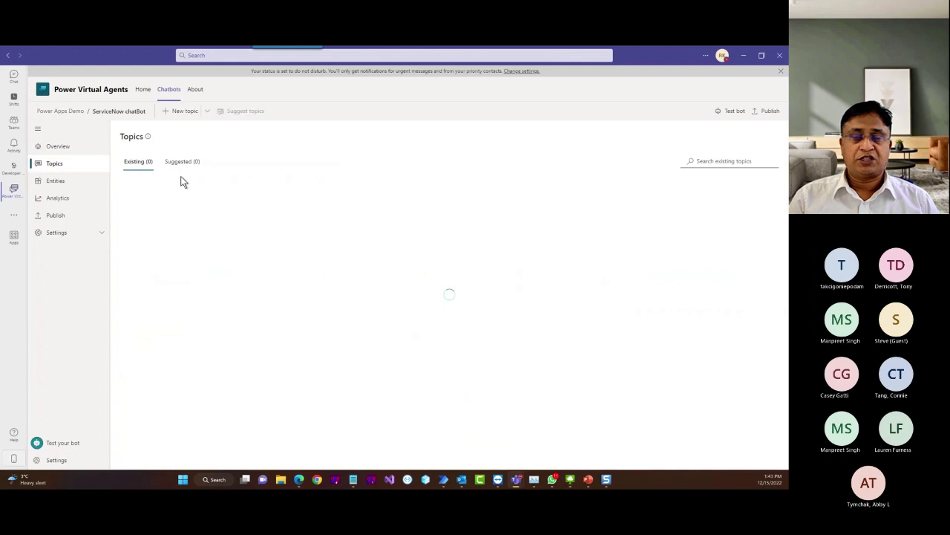
{"action": "left_click", "coordinate": [734, 111]}
{"action": "left_click", "coordinate": [127, 147]}
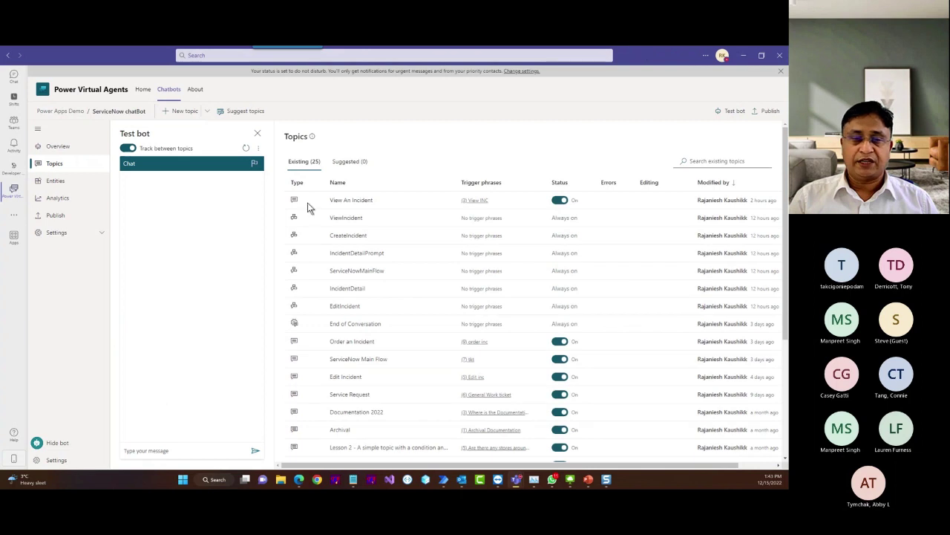
Send "view inc" to the test bot and copy the incident number INC0010112 from the Jira issue title
{"action": "left_click", "coordinate": [138, 449]}
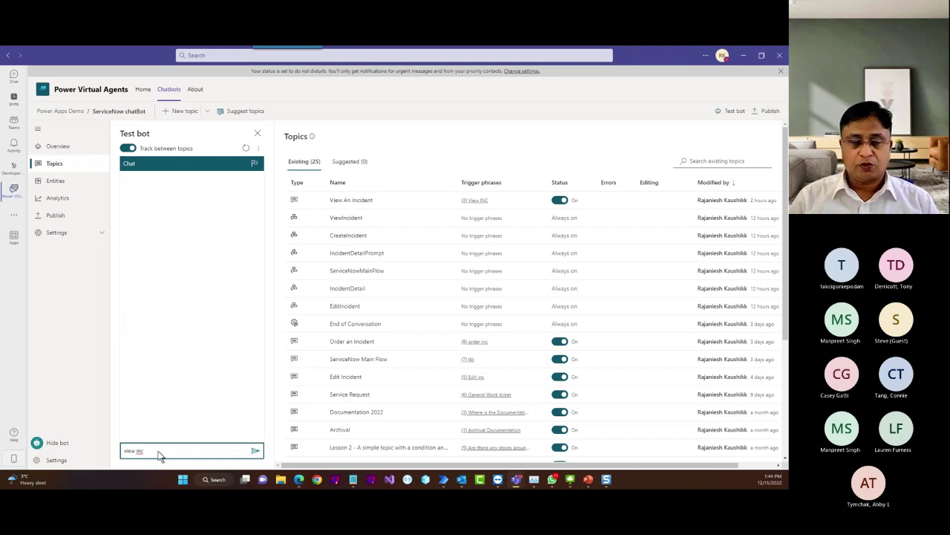
{"action": "key", "text": "Return"}
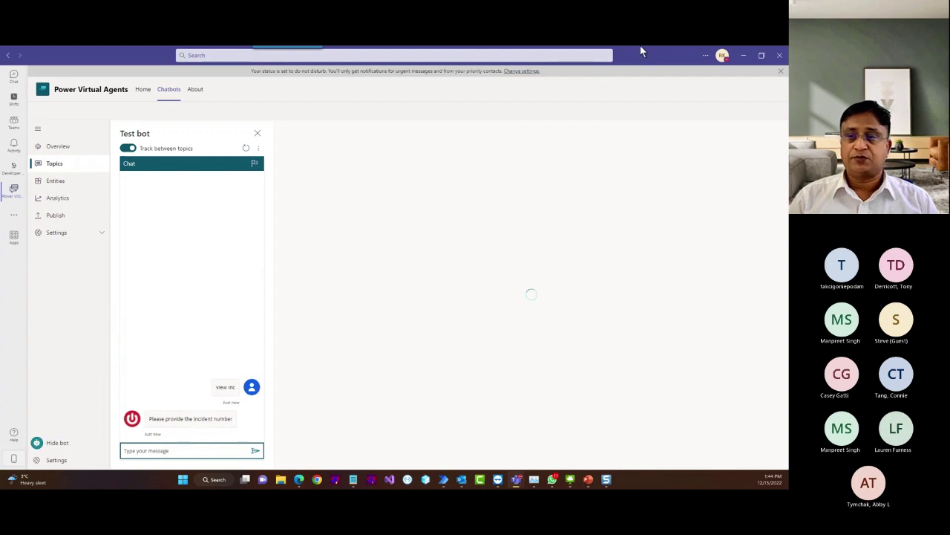
{"action": "left_click_drag", "start_coordinate": [637, 50], "coordinate": [701, 89]}
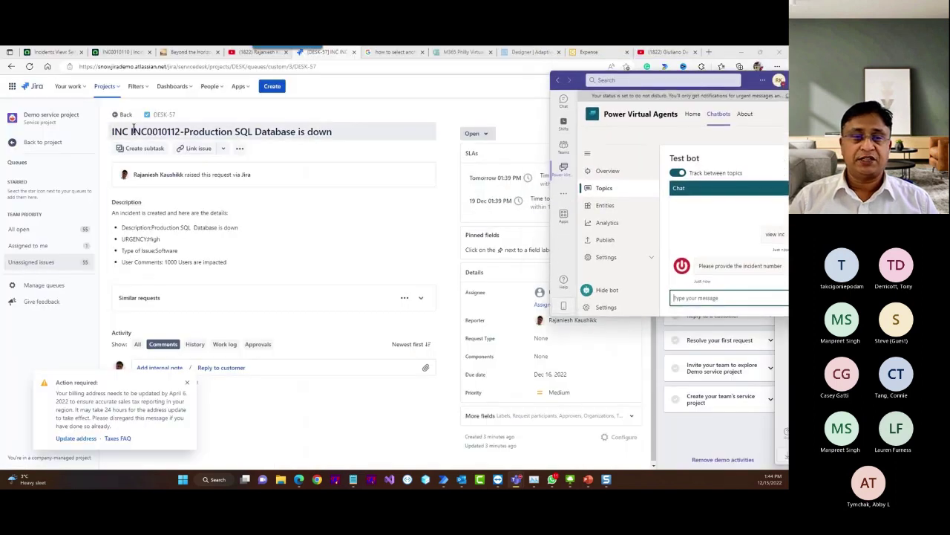
{"action": "left_click", "coordinate": [185, 127]}
{"action": "left_click_drag", "start_coordinate": [181, 132], "coordinate": [132, 132]}
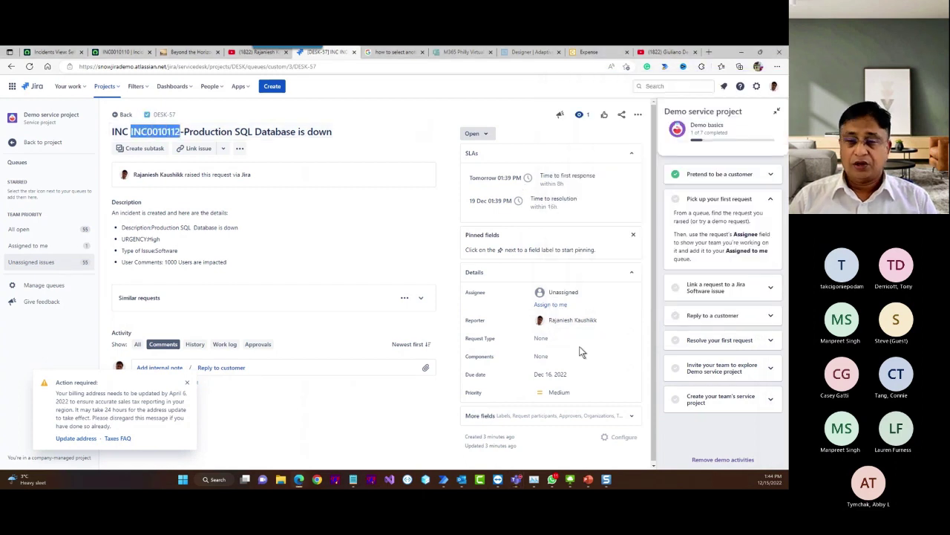
Return to the maximized Teams window and answer the bot's incident number question with INC0010112
{"action": "mouse_move", "coordinate": [516, 479]}
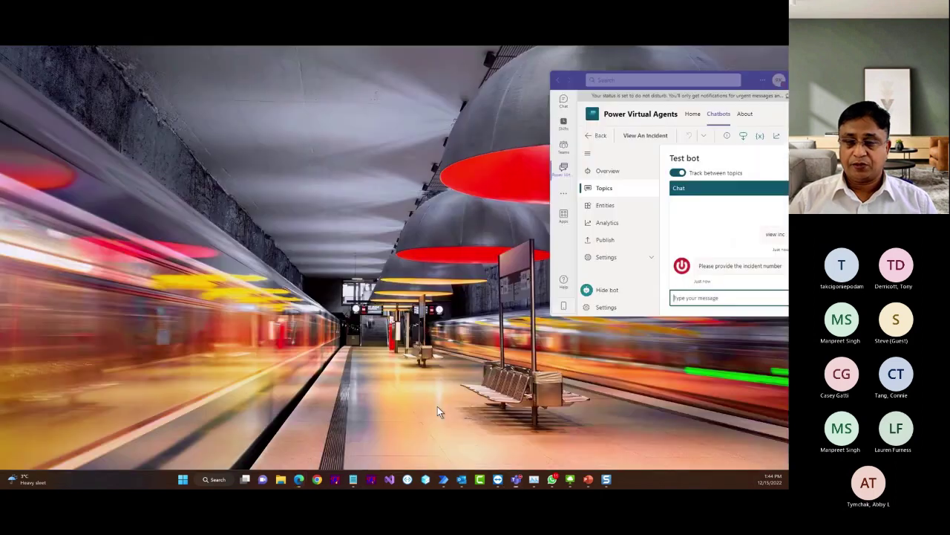
{"action": "left_click", "coordinate": [438, 412]}
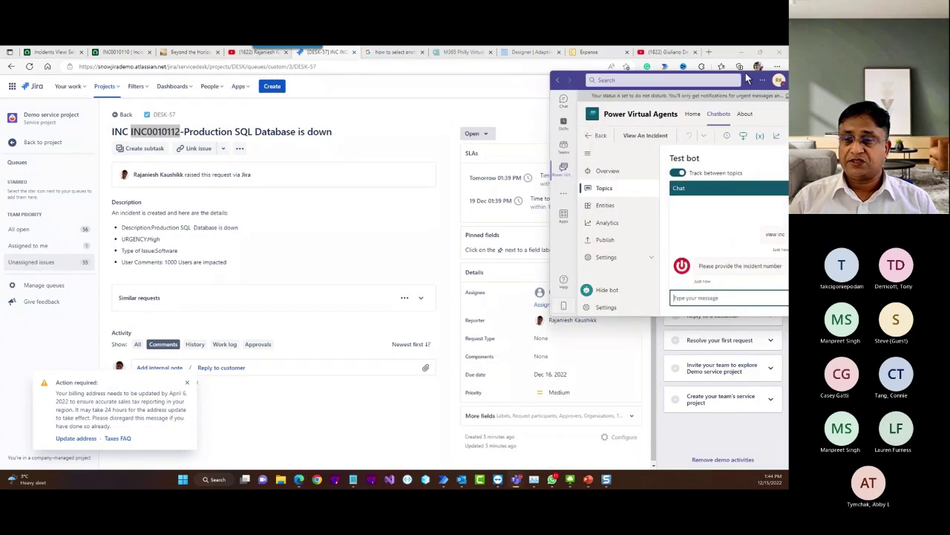
{"action": "left_click_drag", "start_coordinate": [753, 83], "coordinate": [416, 130]}
{"action": "left_click", "coordinate": [479, 130]}
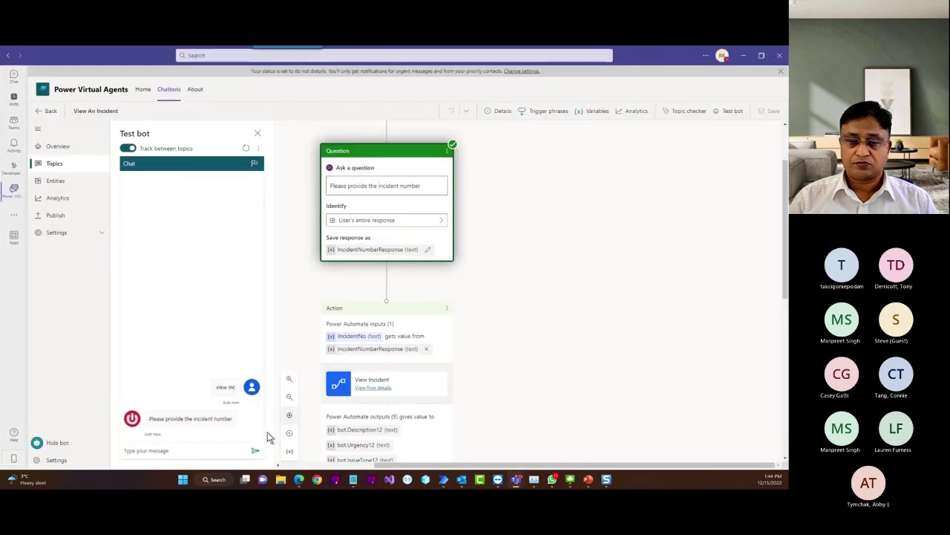
{"action": "left_click", "coordinate": [156, 451]}
{"action": "type", "text": "INC0010083"}
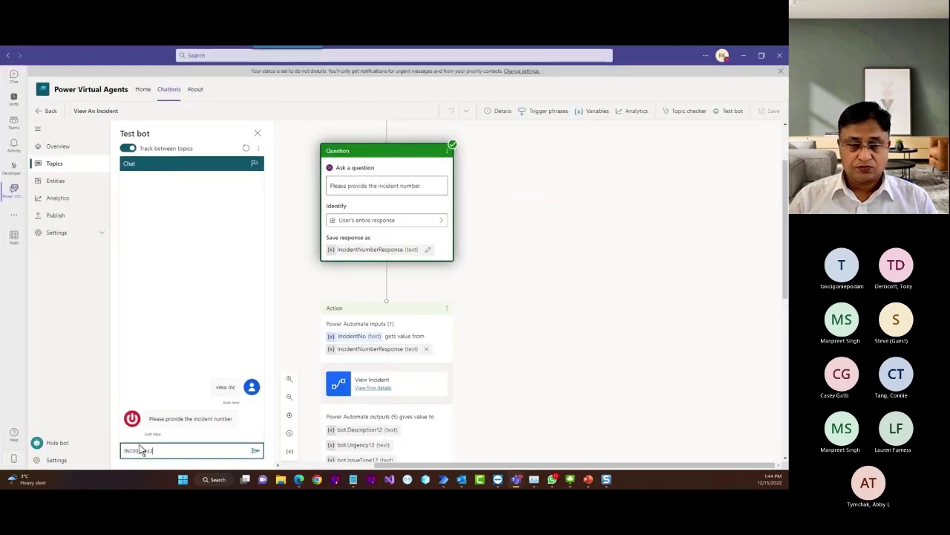
{"action": "key", "text": "Return"}
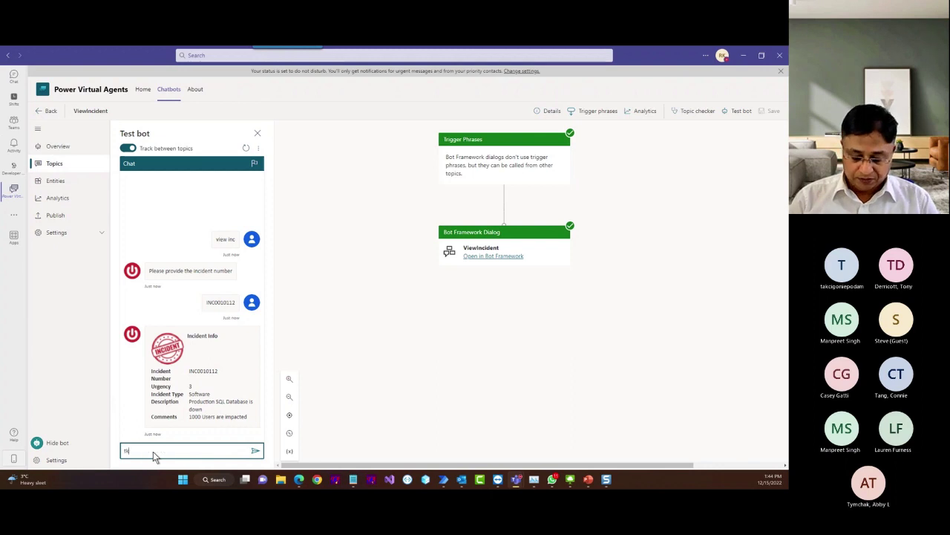
Send "tkt" to the test bot and review the ServiceNow options card together with the earlier conversation
{"action": "key", "text": "Return"}
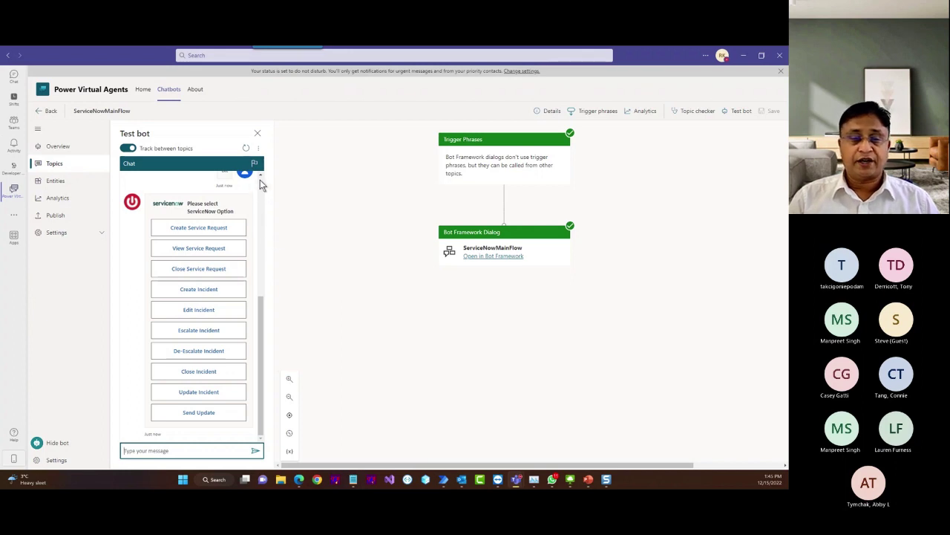
{"action": "scroll", "coordinate": [260, 180], "scroll_direction": "up", "scroll_amount": 5}
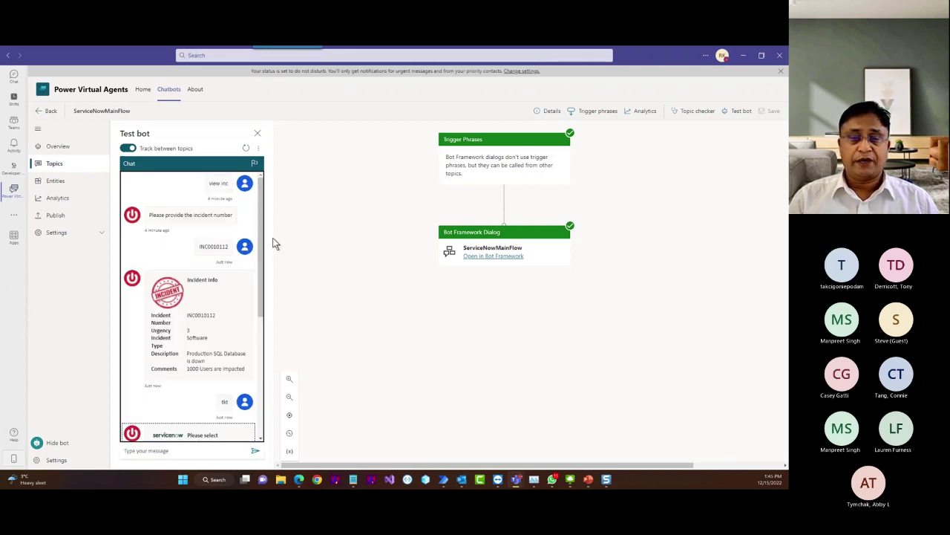
{"action": "left_click_drag", "start_coordinate": [260, 233], "coordinate": [269, 381]}
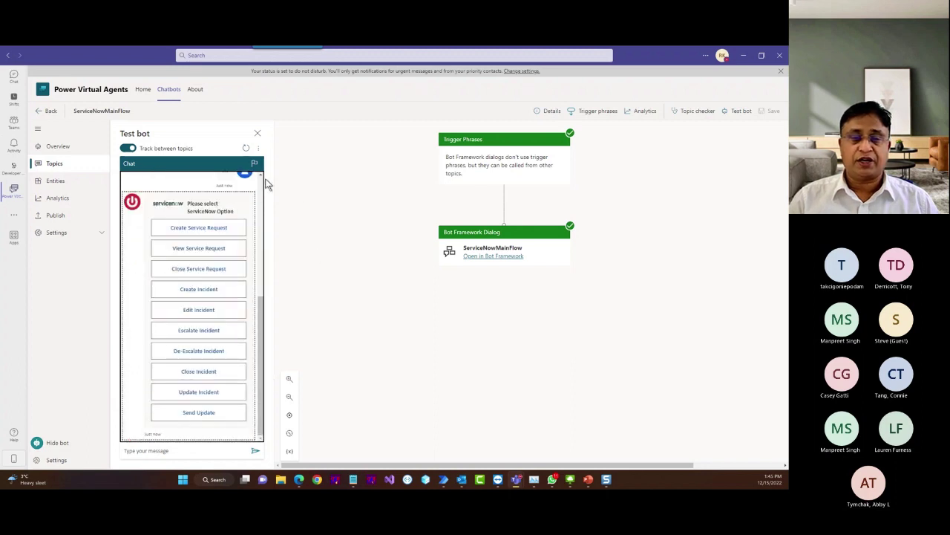
{"action": "scroll", "coordinate": [261, 182], "scroll_direction": "up", "scroll_amount": 5}
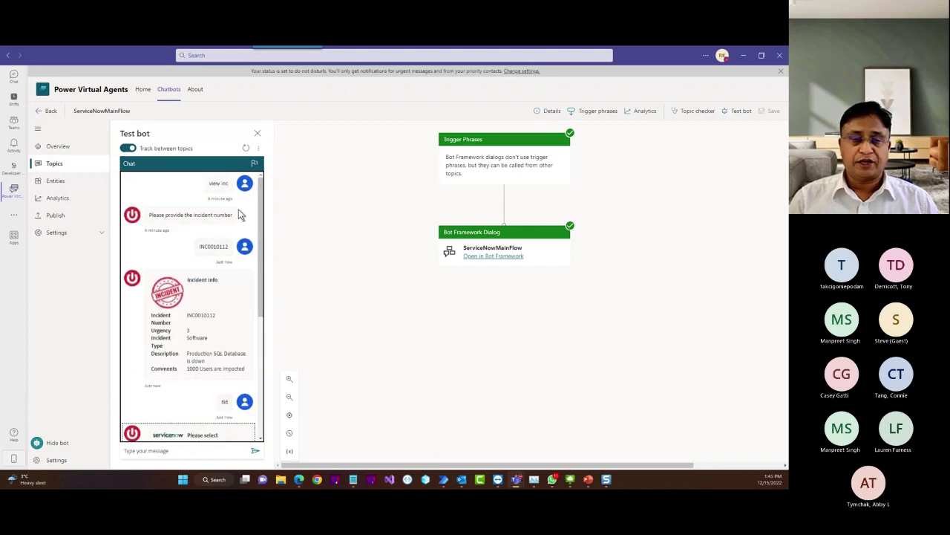
View the ServiceNowMainFlow topic from the topics list and return to the list
{"action": "left_click", "coordinate": [58, 164]}
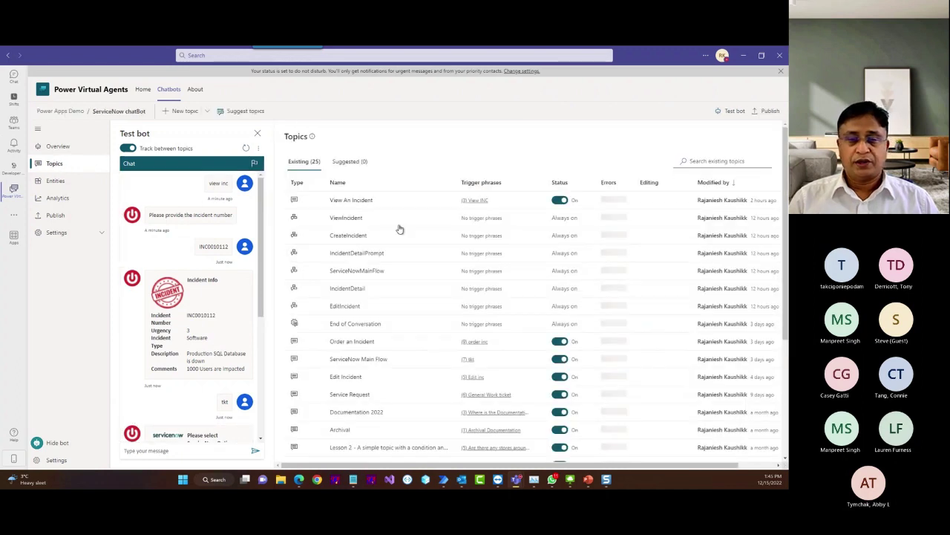
{"action": "left_click", "coordinate": [357, 271]}
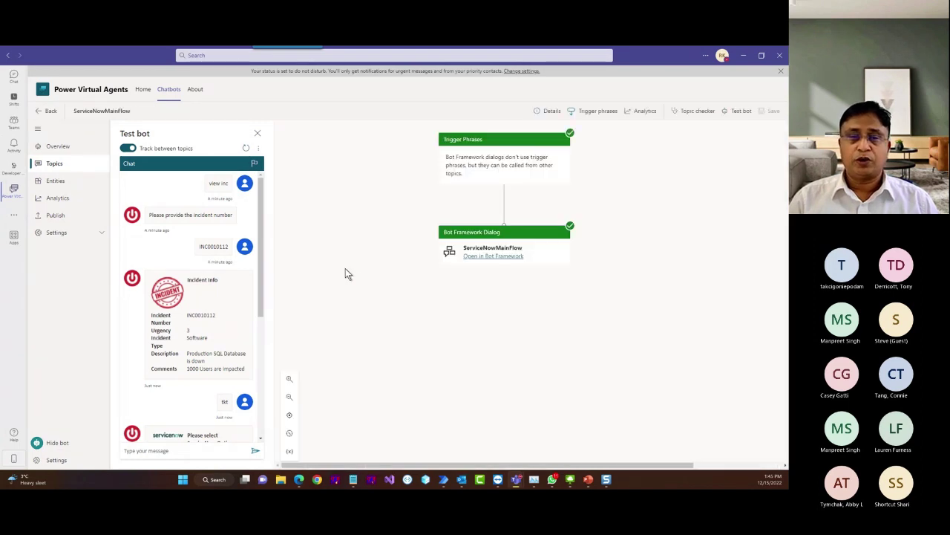
{"action": "left_click", "coordinate": [50, 111]}
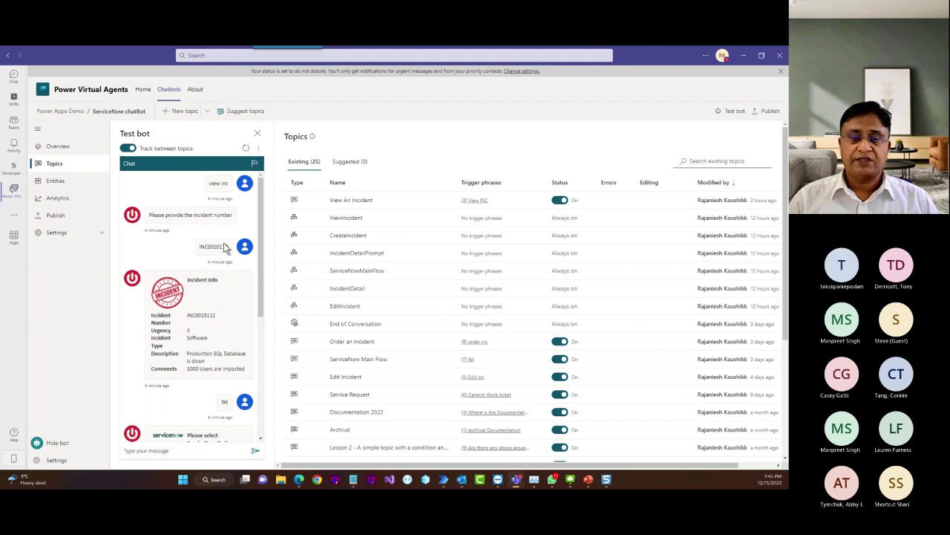
Send "tkt" to the test bot again to bring up a fresh ServiceNow options card
{"action": "left_click", "coordinate": [173, 455]}
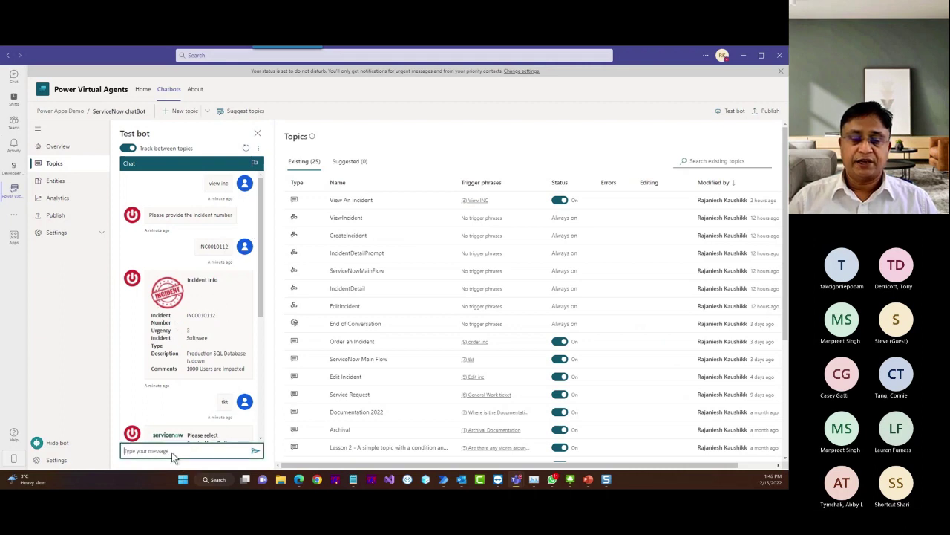
{"action": "type", "text": "tkt"}
{"action": "key", "text": "Return"}
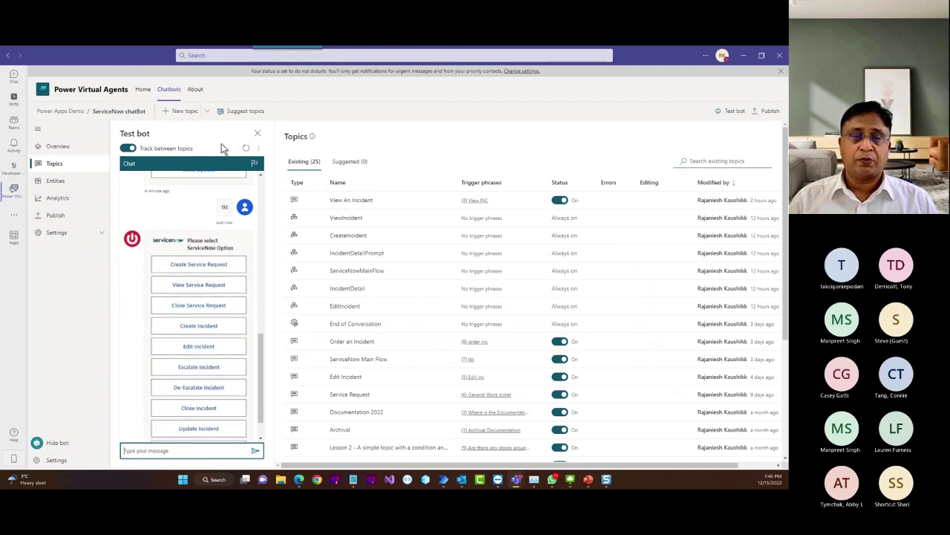
Open ServiceNow chatBot in Bot Framework Composer for creating advanced topics
{"action": "left_click", "coordinate": [209, 112]}
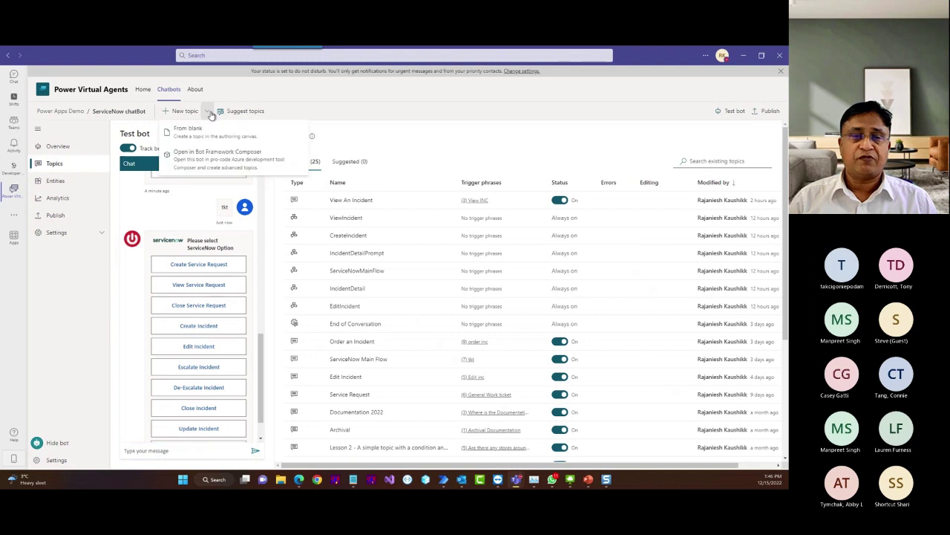
{"action": "left_click", "coordinate": [190, 161]}
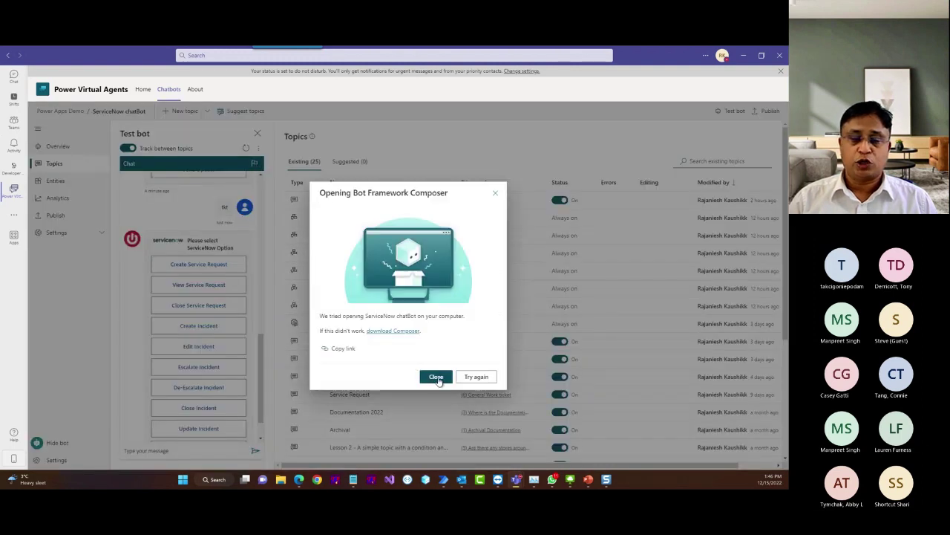
Dismiss the Composer launch notice and open the ServiceNowMainFlow topic from the topics list
{"action": "left_click", "coordinate": [436, 377]}
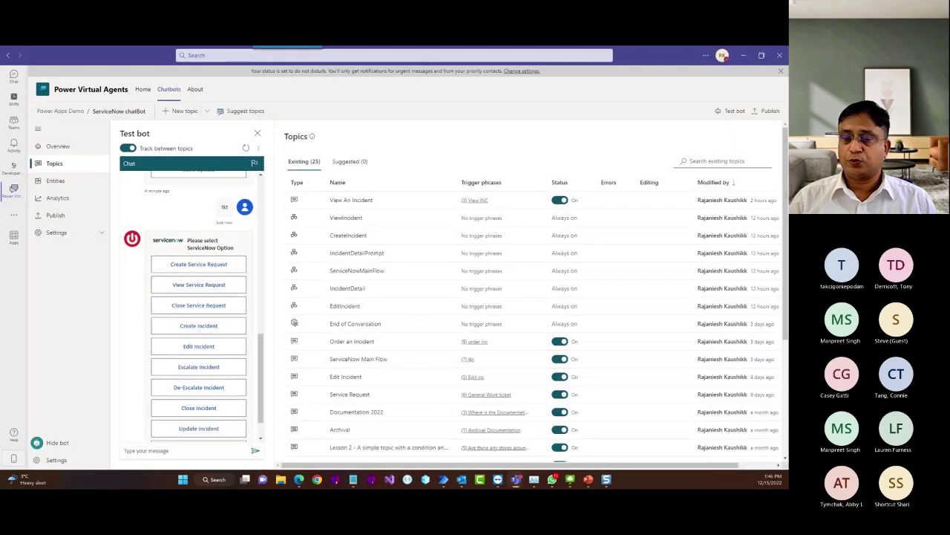
{"action": "left_click", "coordinate": [352, 272]}
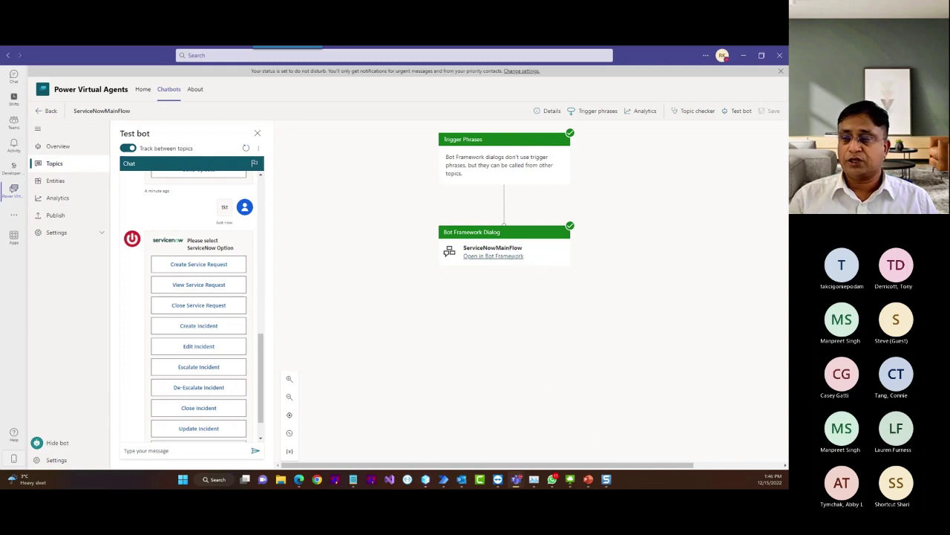
Switch to Bot Framework Composer and update the Personal-Assistant project with the imported bot content, with the window maximized
{"action": "mouse_move", "coordinate": [359, 481]}
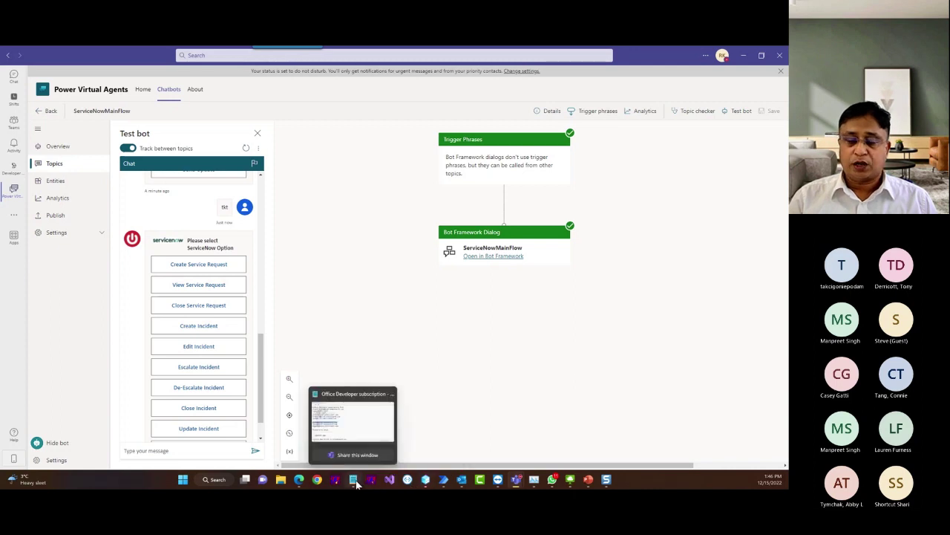
{"action": "left_click", "coordinate": [364, 439]}
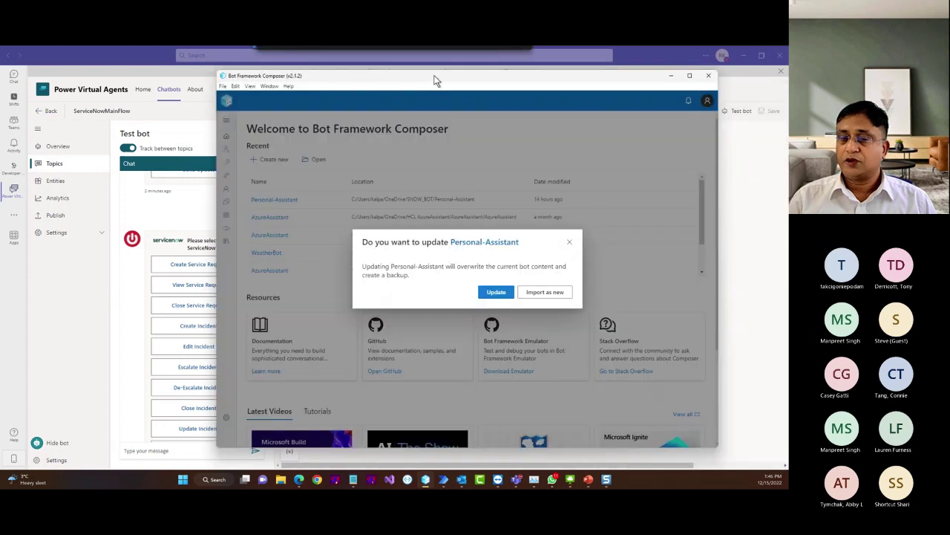
{"action": "left_click_drag", "start_coordinate": [435, 78], "coordinate": [362, 80]}
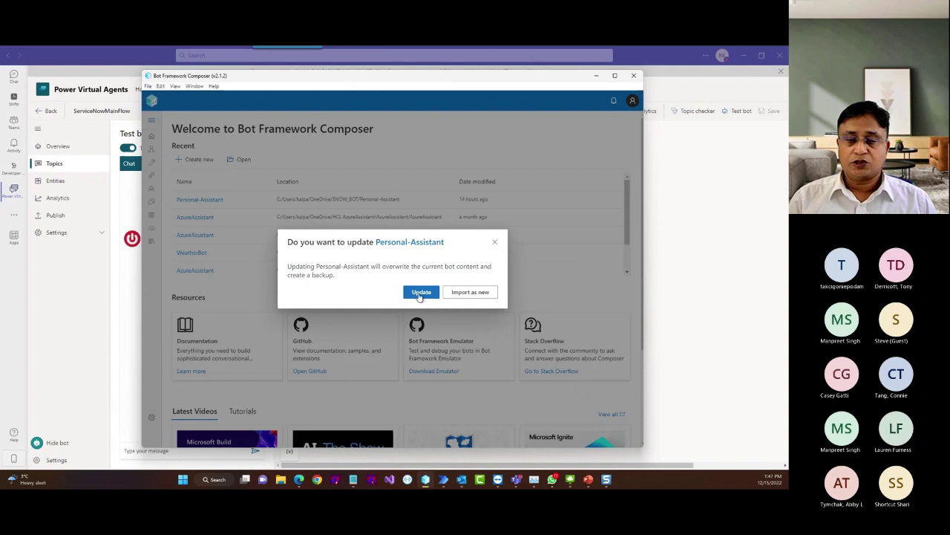
{"action": "left_click", "coordinate": [420, 292]}
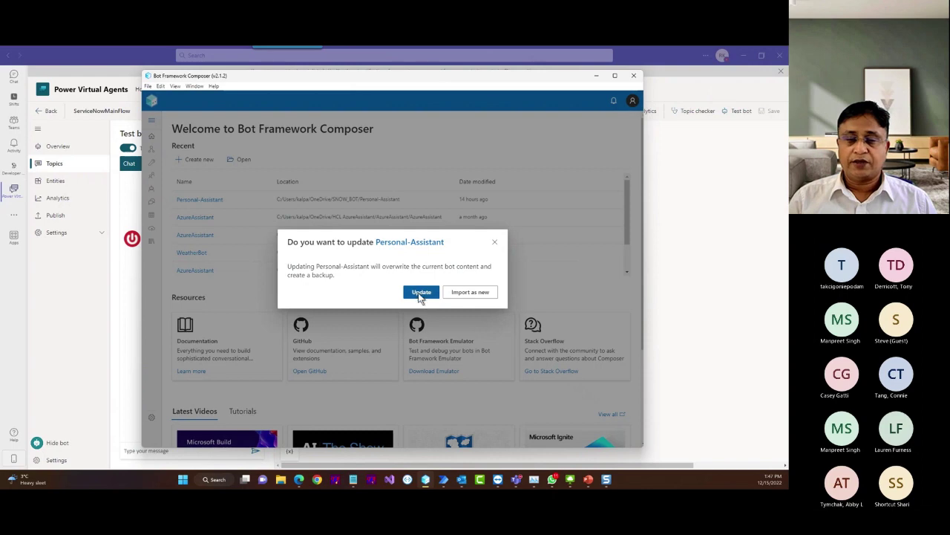
{"action": "left_click", "coordinate": [615, 75]}
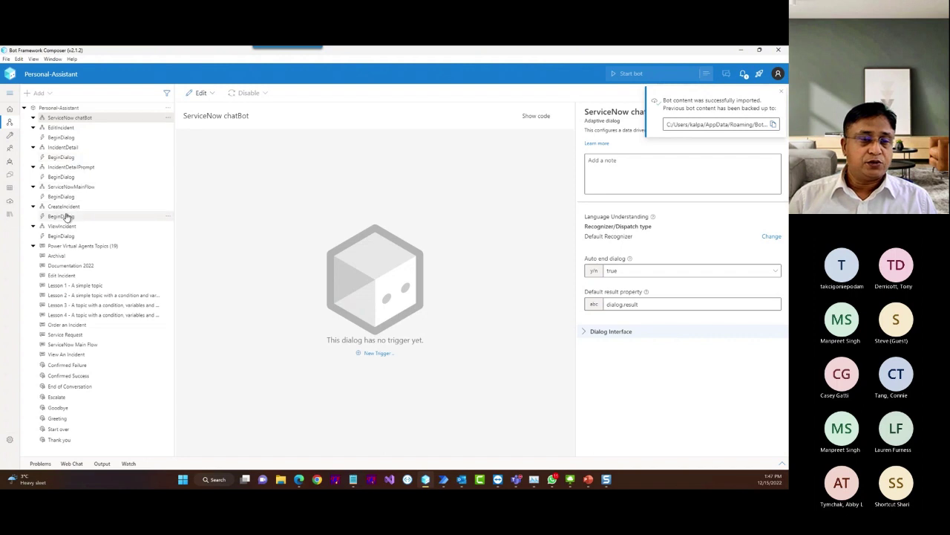
Open the BeginDialog trigger of ServiceNowMainFlow and inspect its Prompt for text action
{"action": "left_click", "coordinate": [71, 187]}
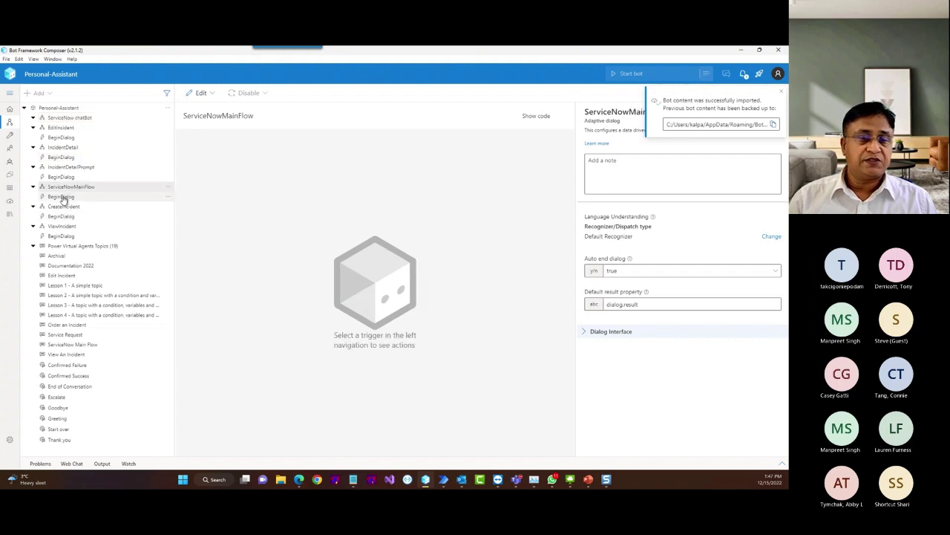
{"action": "left_click", "coordinate": [62, 197]}
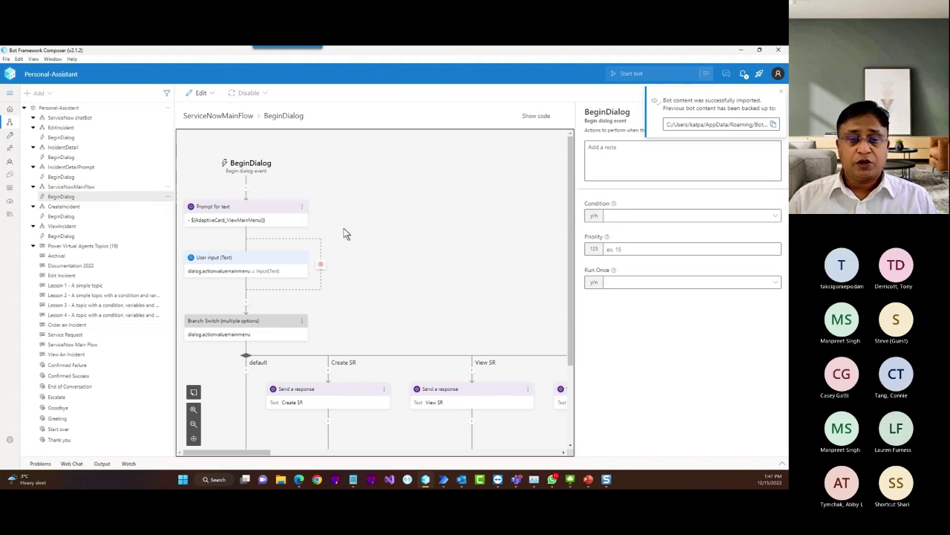
{"action": "left_click", "coordinate": [251, 220]}
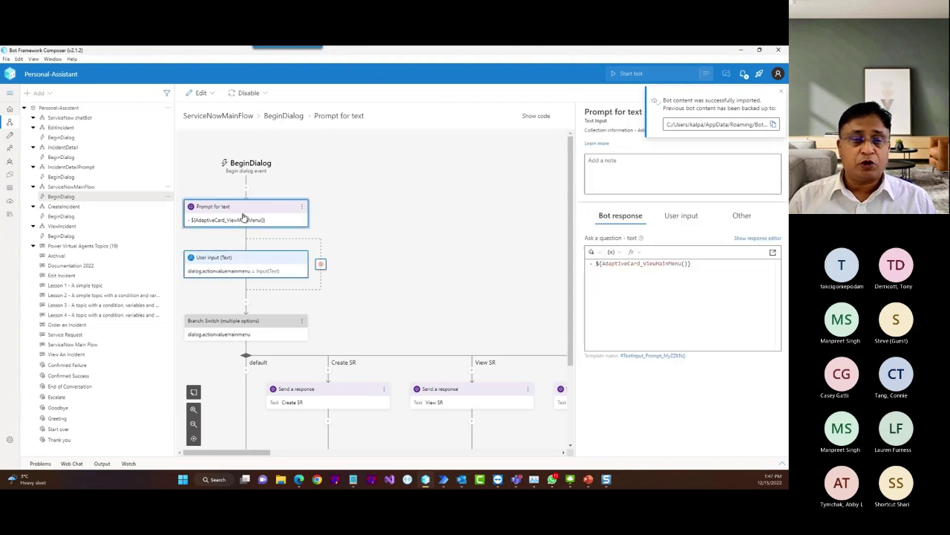
Show the ServiceNowMainFlow bot responses as code and examine the adaptive card JSON down to the base64 data of the ServiceNowImage template
{"action": "left_click", "coordinate": [10, 162]}
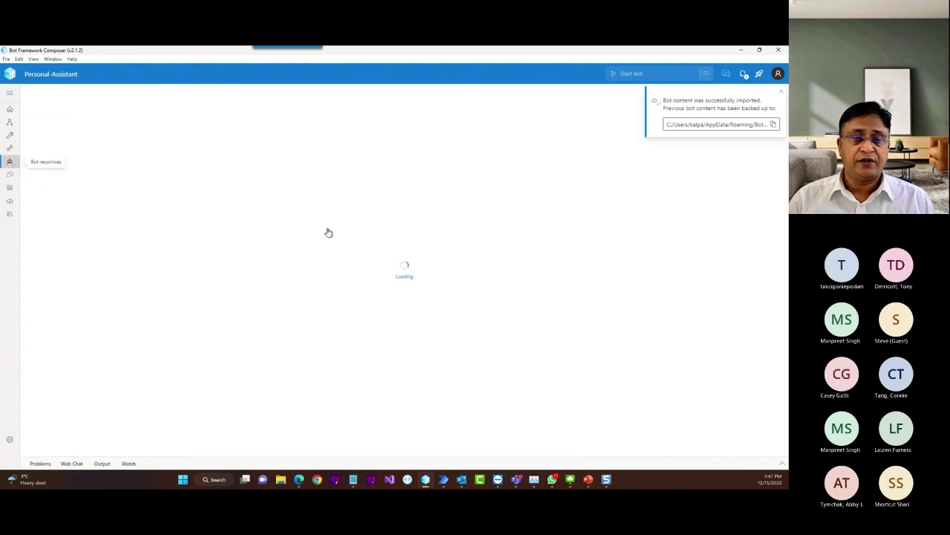
{"action": "left_click", "coordinate": [760, 117]}
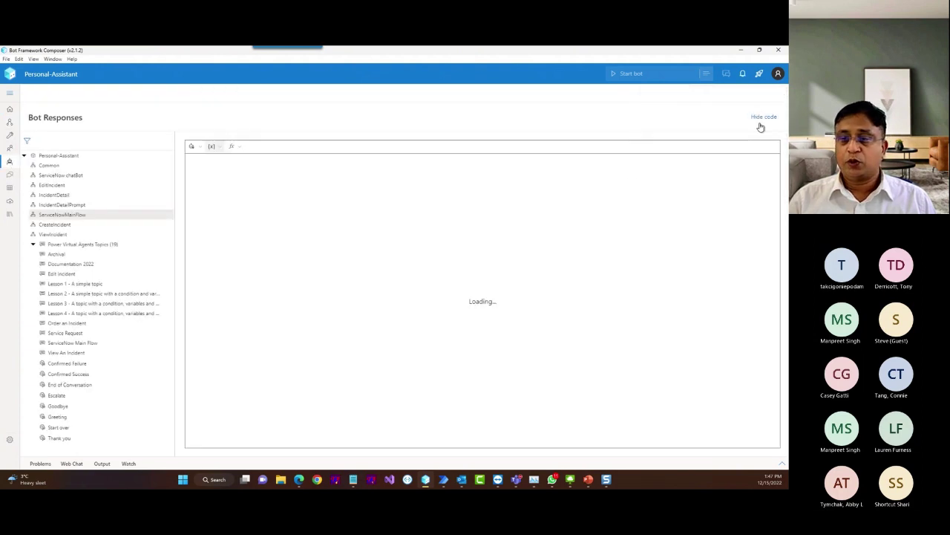
{"action": "scroll", "coordinate": [400, 286], "scroll_direction": "down", "scroll_amount": 3}
{"action": "scroll", "coordinate": [399, 286], "scroll_direction": "down", "scroll_amount": 1}
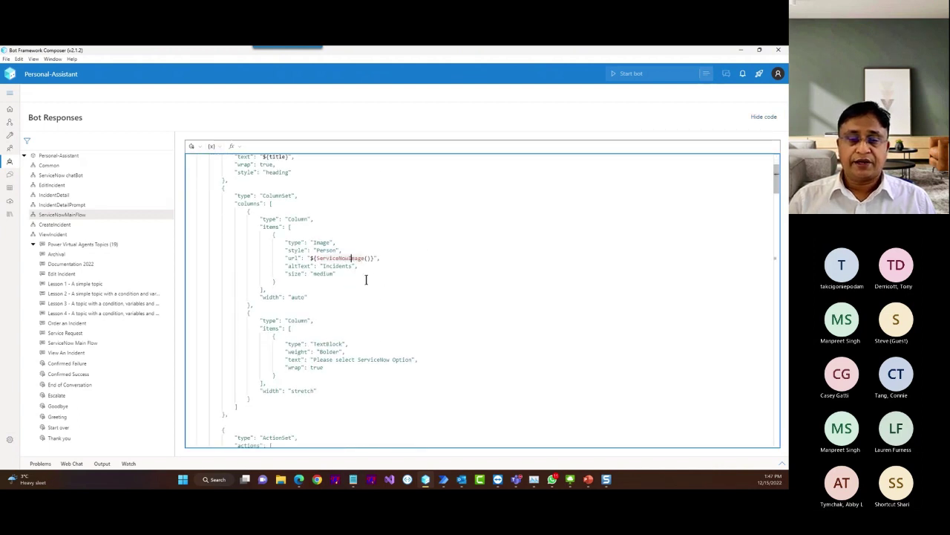
{"action": "scroll", "coordinate": [364, 274], "scroll_direction": "down", "scroll_amount": 10}
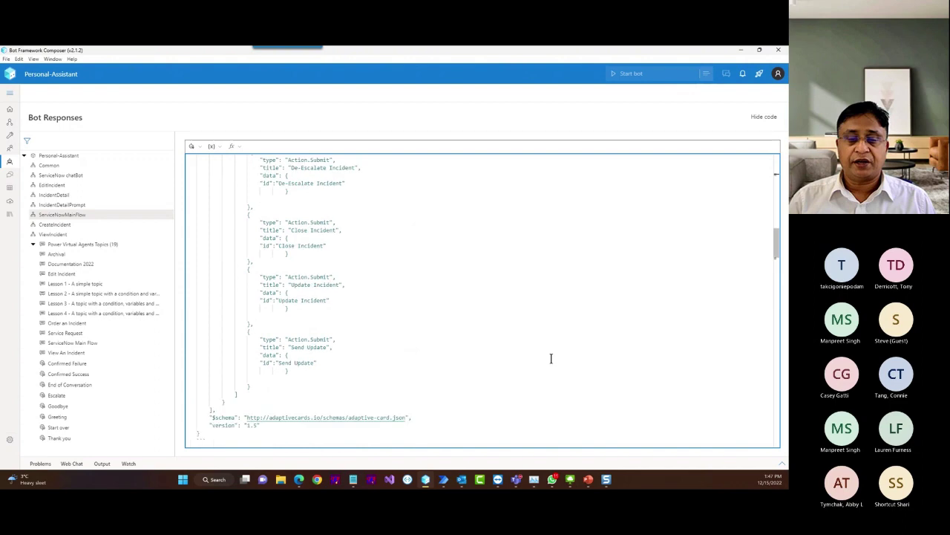
{"action": "scroll", "coordinate": [551, 358], "scroll_direction": "down", "scroll_amount": 5}
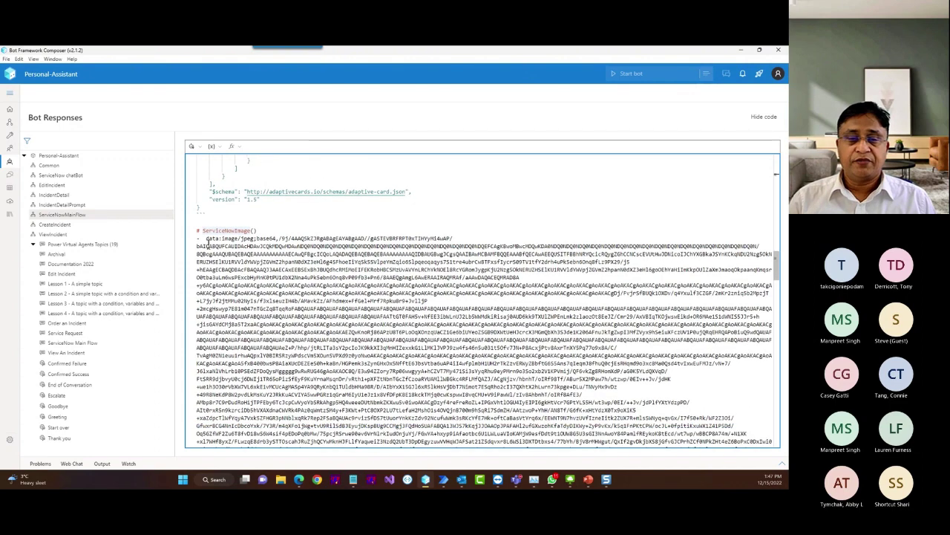
{"action": "left_click_drag", "start_coordinate": [199, 238], "coordinate": [354, 394]}
{"action": "left_click", "coordinate": [311, 246]}
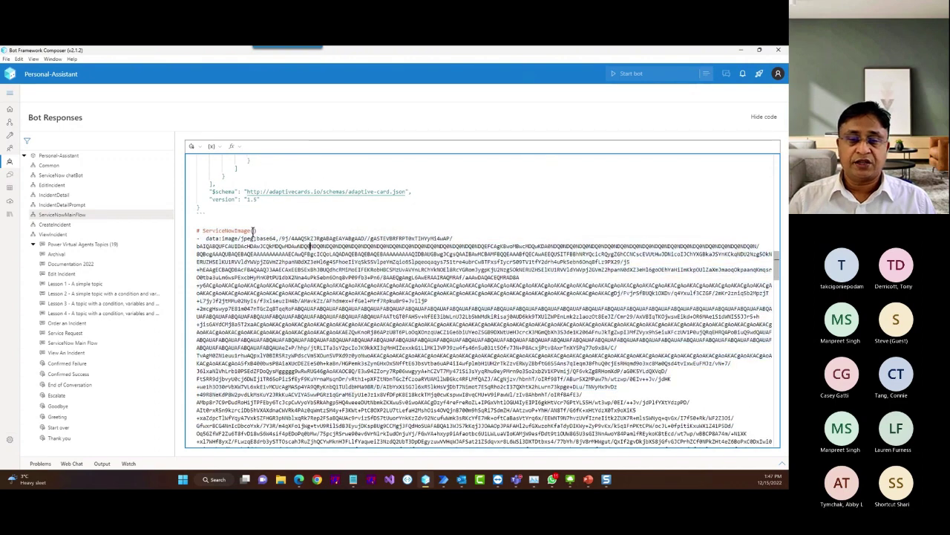
{"action": "left_click_drag", "start_coordinate": [207, 239], "coordinate": [410, 318]}
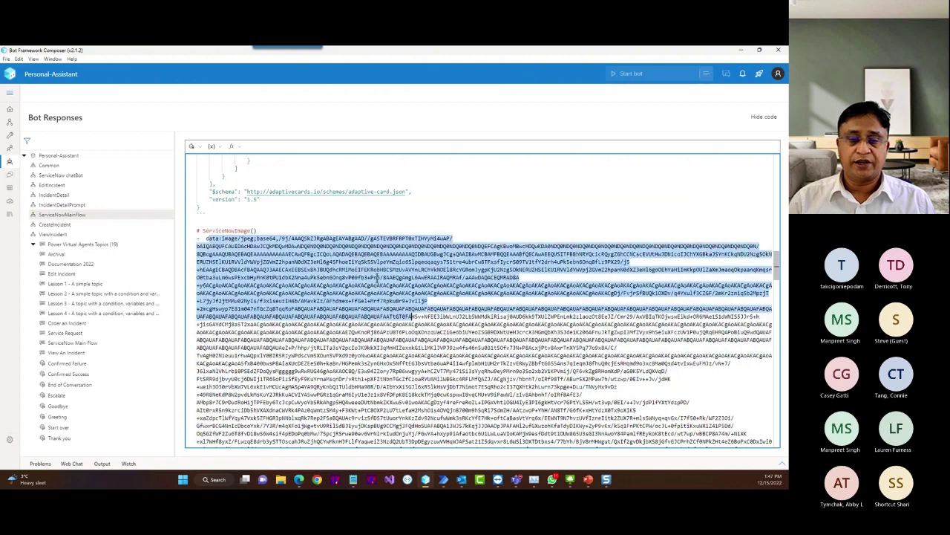
Return to the start of the response code and highlight the adaptivecardjson_ViewMainMenu template's opening JSON
{"action": "scroll", "coordinate": [335, 269], "scroll_direction": "up", "scroll_amount": 15}
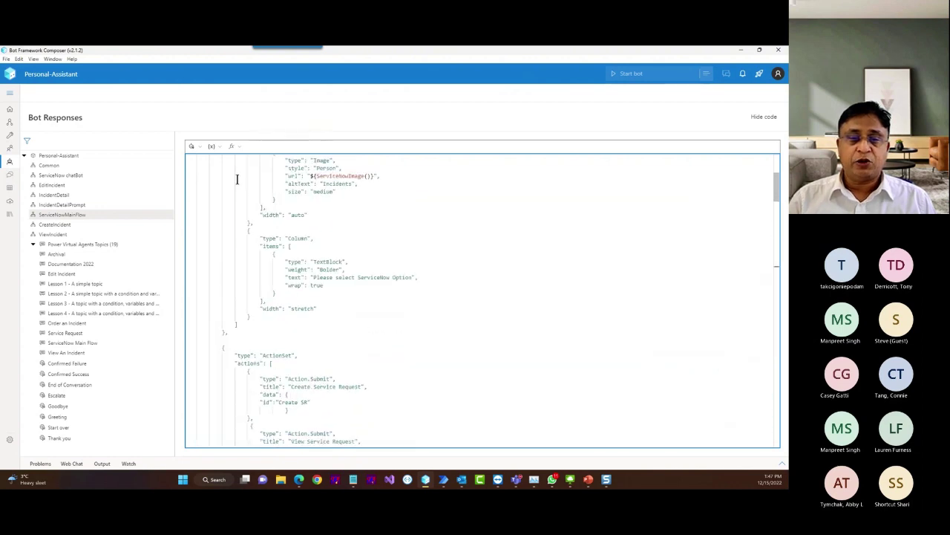
{"action": "scroll", "coordinate": [237, 179], "scroll_direction": "up", "scroll_amount": 3}
{"action": "scroll", "coordinate": [300, 315], "scroll_direction": "up", "scroll_amount": 5}
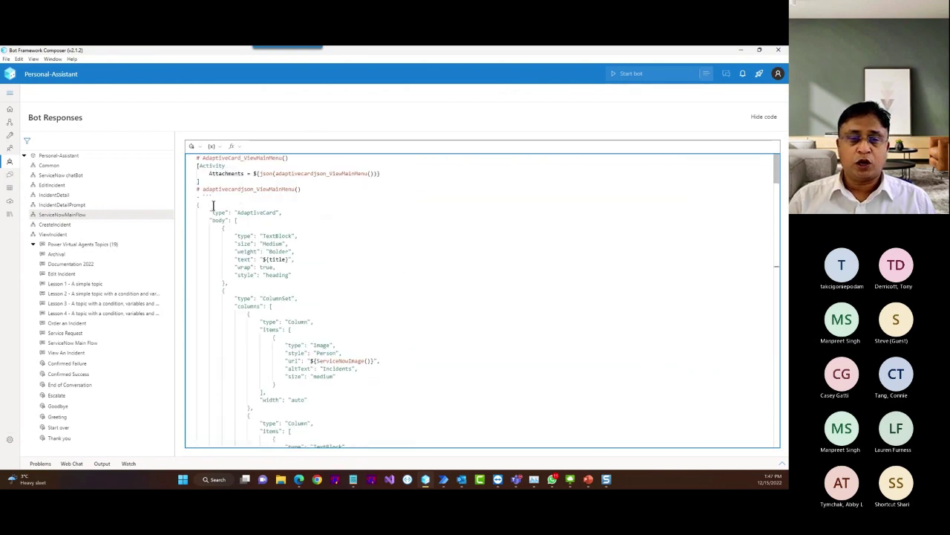
{"action": "left_click_drag", "start_coordinate": [199, 186], "coordinate": [318, 392]}
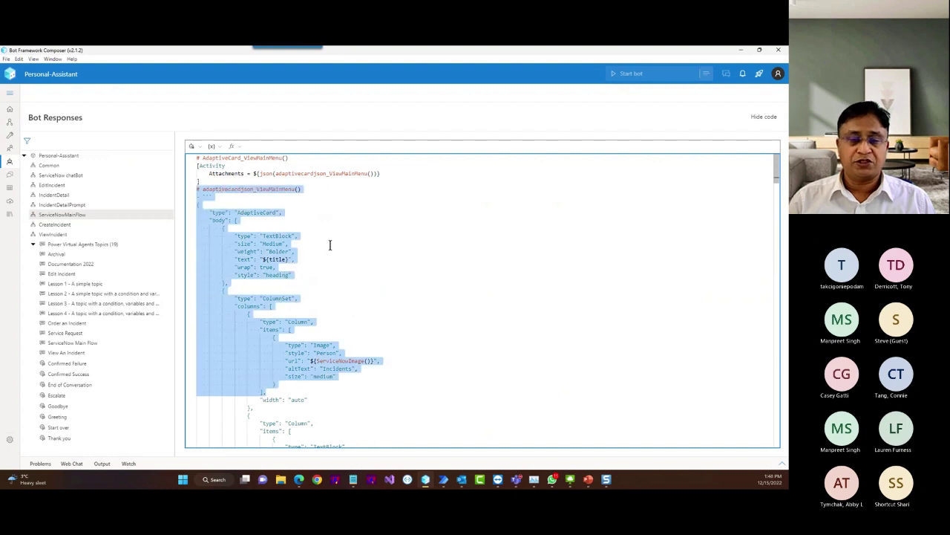
{"action": "left_click", "coordinate": [329, 245]}
{"action": "left_click_drag", "start_coordinate": [198, 190], "coordinate": [335, 377]}
Restore Composer to a smaller window, minimize Teams and switch to the Adaptive Cards Designer in the browser
{"action": "double_click", "coordinate": [479, 50]}
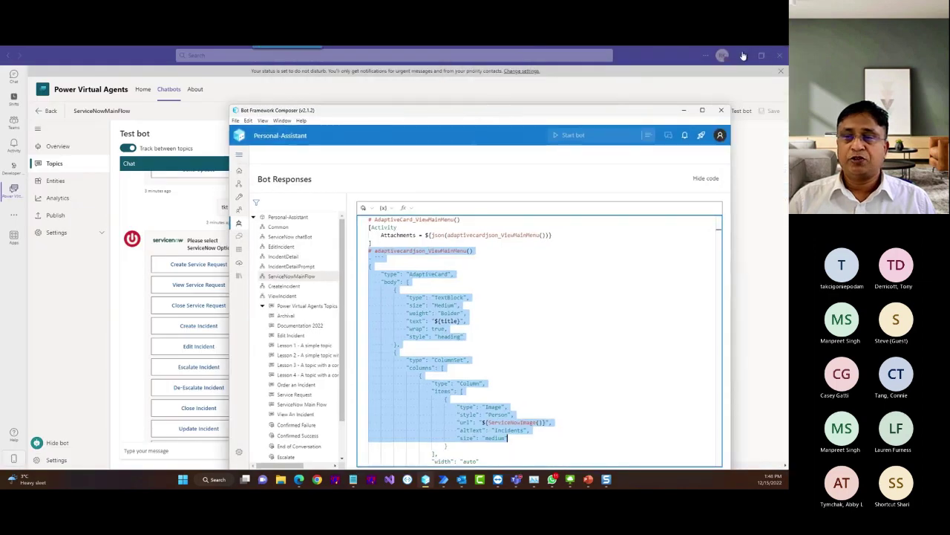
{"action": "left_click", "coordinate": [744, 56]}
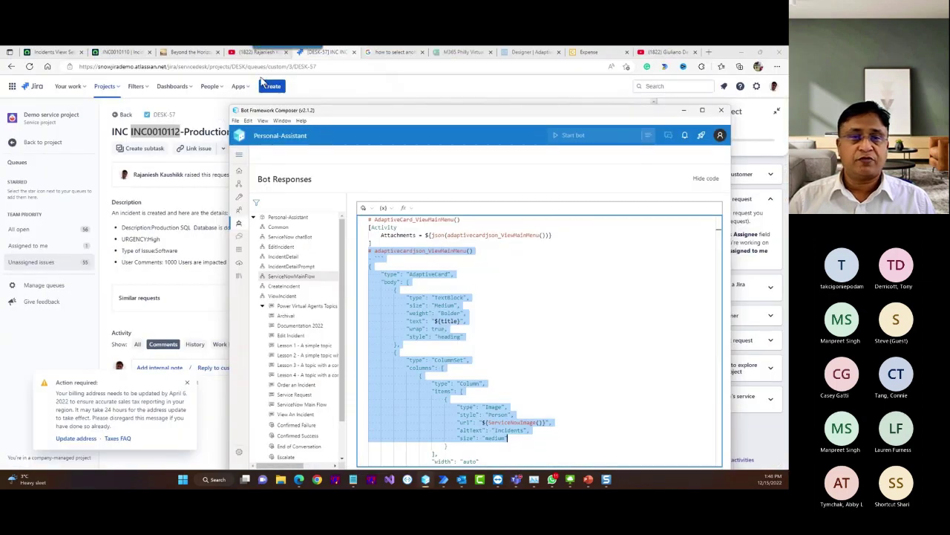
{"action": "left_click", "coordinate": [447, 80]}
{"action": "left_click", "coordinate": [533, 52]}
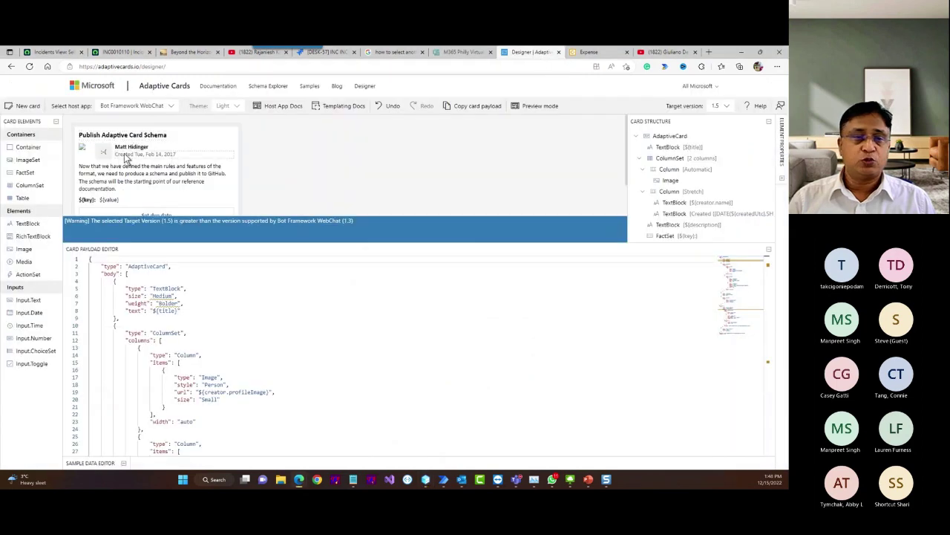
Browse the sample cards for a new card and create a Blank Card
{"action": "left_click", "coordinate": [28, 106]}
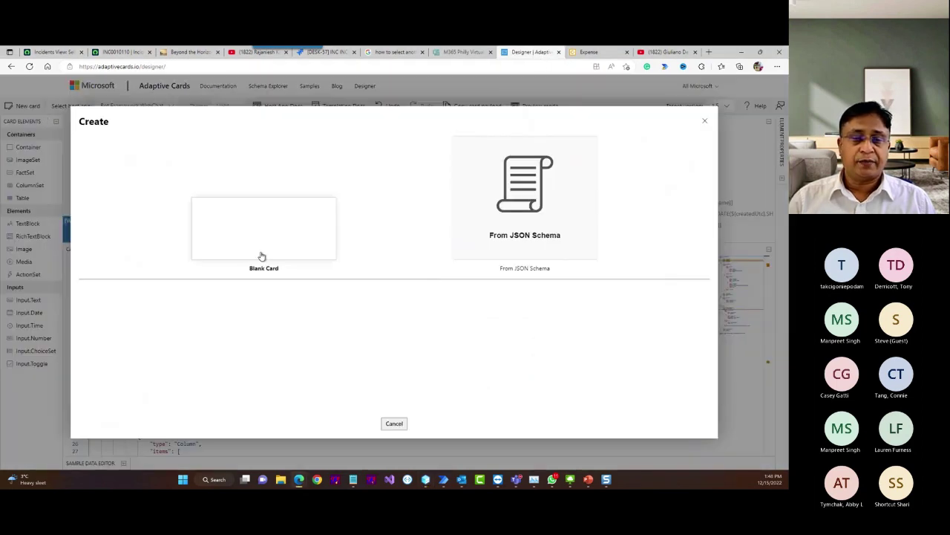
{"action": "scroll", "coordinate": [281, 313], "scroll_direction": "down", "scroll_amount": 1}
{"action": "scroll", "coordinate": [282, 312], "scroll_direction": "down", "scroll_amount": 2}
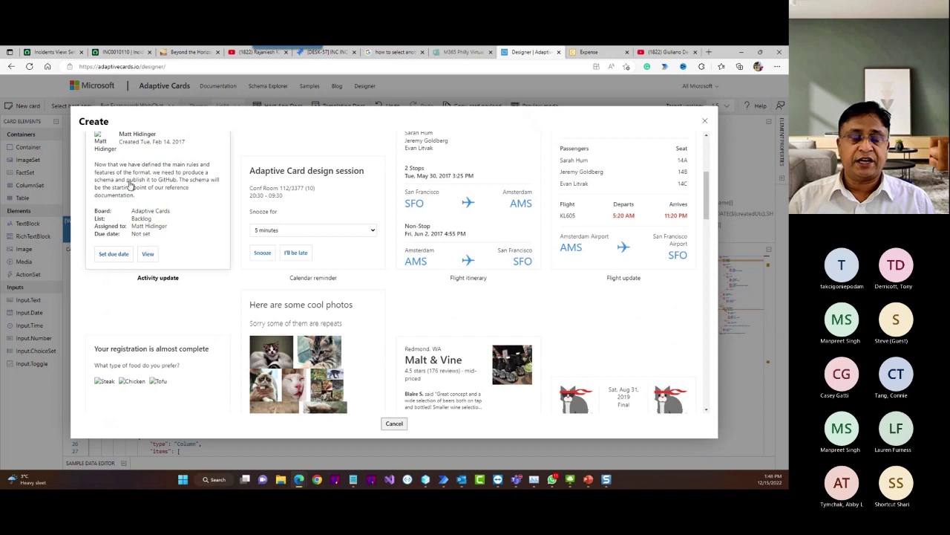
{"action": "scroll", "coordinate": [165, 172], "scroll_direction": "up", "scroll_amount": 3}
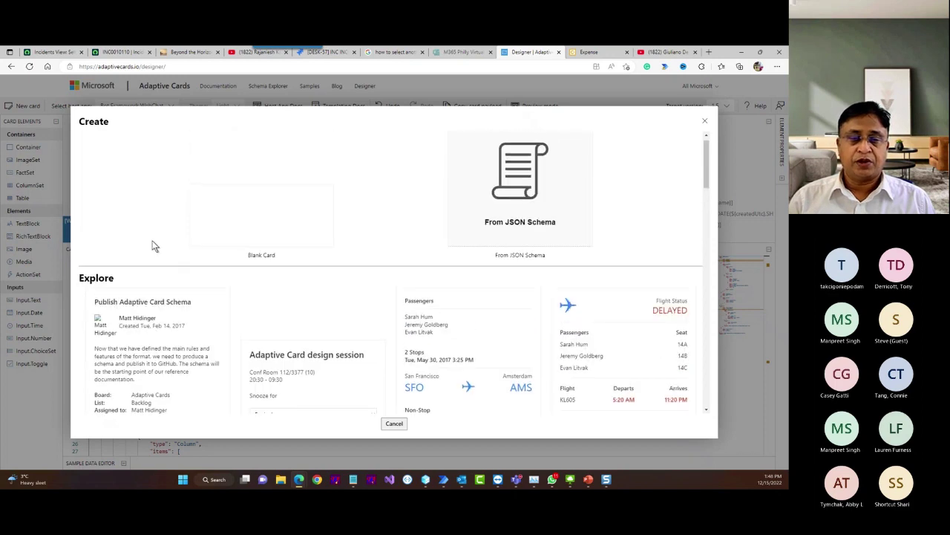
{"action": "left_click", "coordinate": [240, 247]}
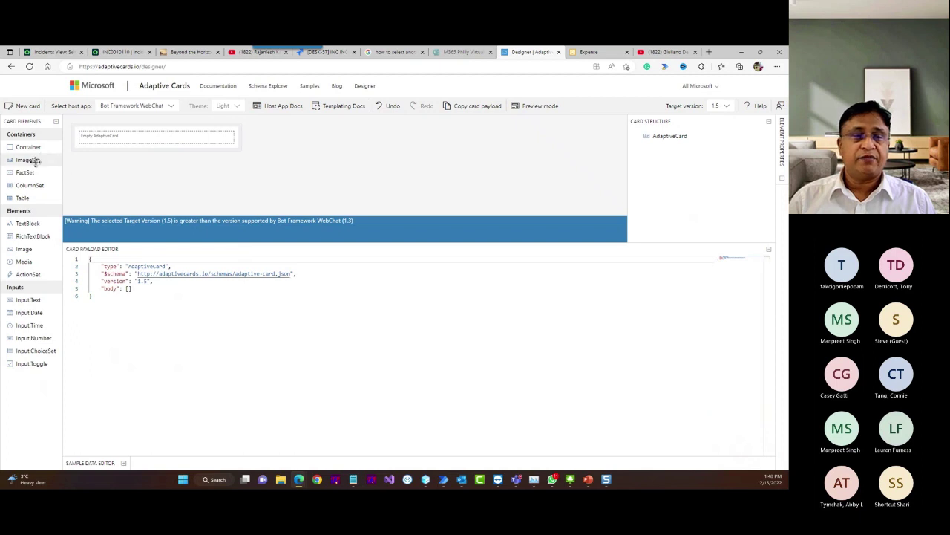
Add an ImageSet, a ColumnSet and a TextBlock to the blank card, one below the other
{"action": "left_click_drag", "start_coordinate": [30, 160], "coordinate": [119, 136]}
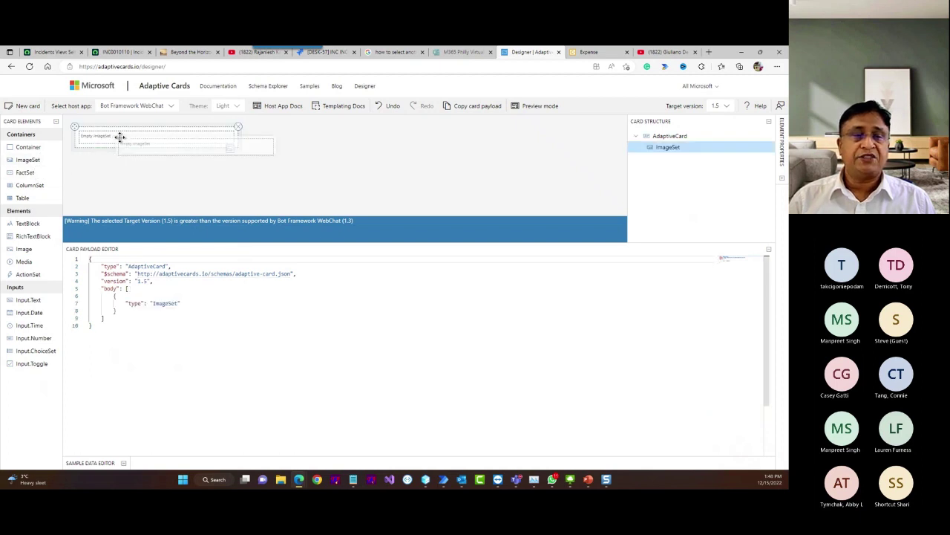
{"action": "left_click_drag", "start_coordinate": [52, 187], "coordinate": [131, 140]}
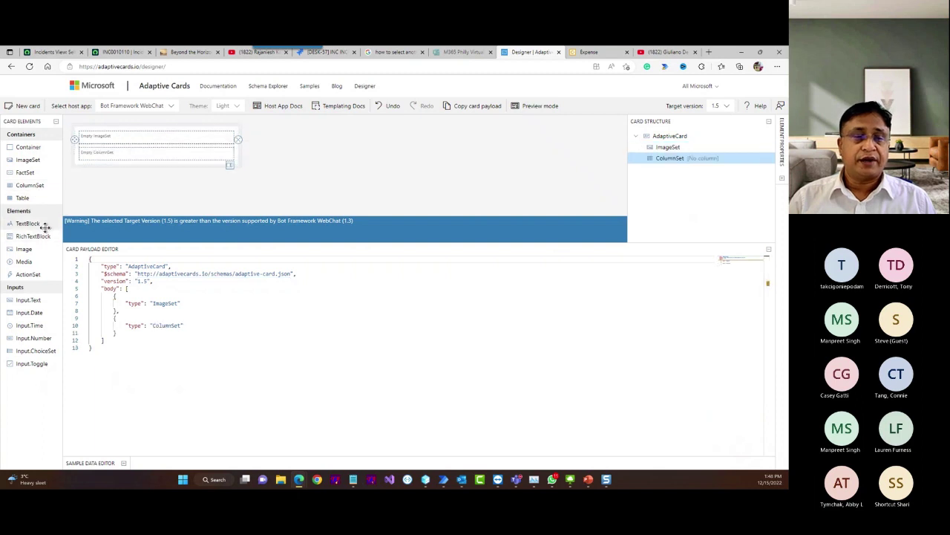
{"action": "left_click_drag", "start_coordinate": [42, 223], "coordinate": [127, 160]}
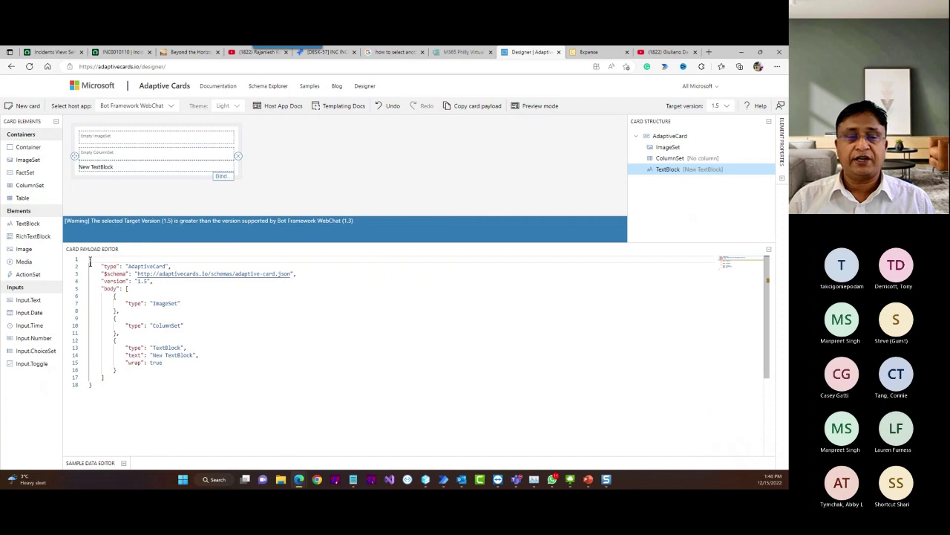
Review the generated JSON in the card payload editor and show the card in Preview mode
{"action": "key", "text": "ctrl+a"}
{"action": "left_click", "coordinate": [164, 416]}
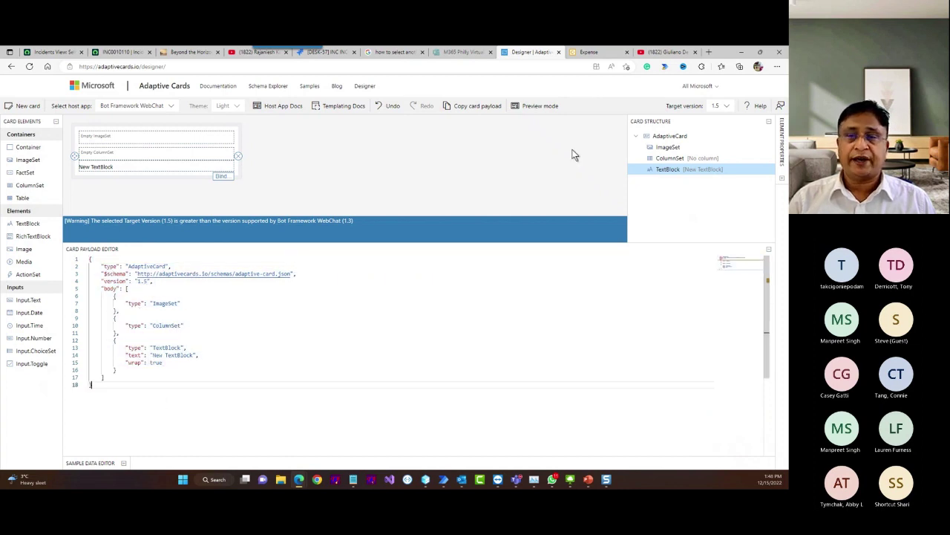
{"action": "left_click", "coordinate": [538, 107]}
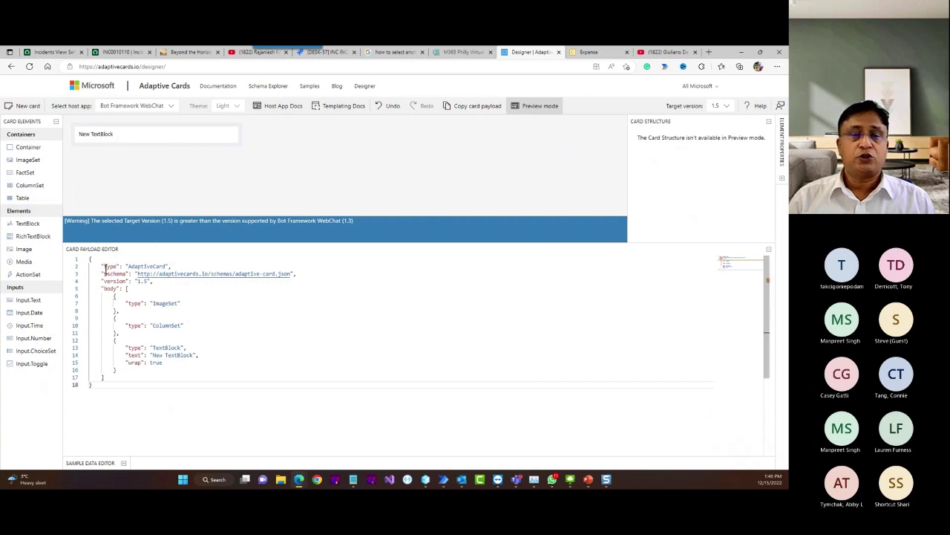
{"action": "left_click", "coordinate": [139, 378]}
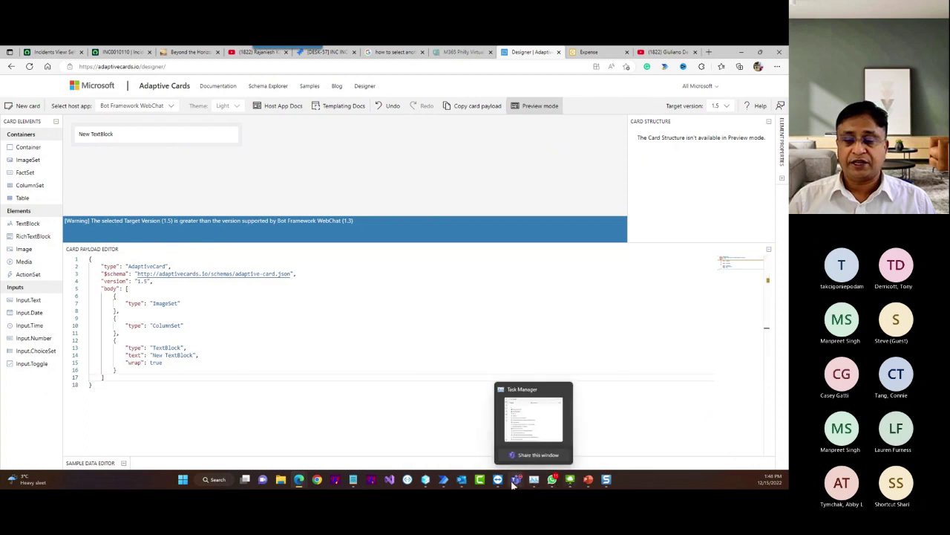
Switch back to the Bot Framework Composer window with the ServiceNowMainFlow bot responses
{"action": "mouse_move", "coordinate": [586, 483]}
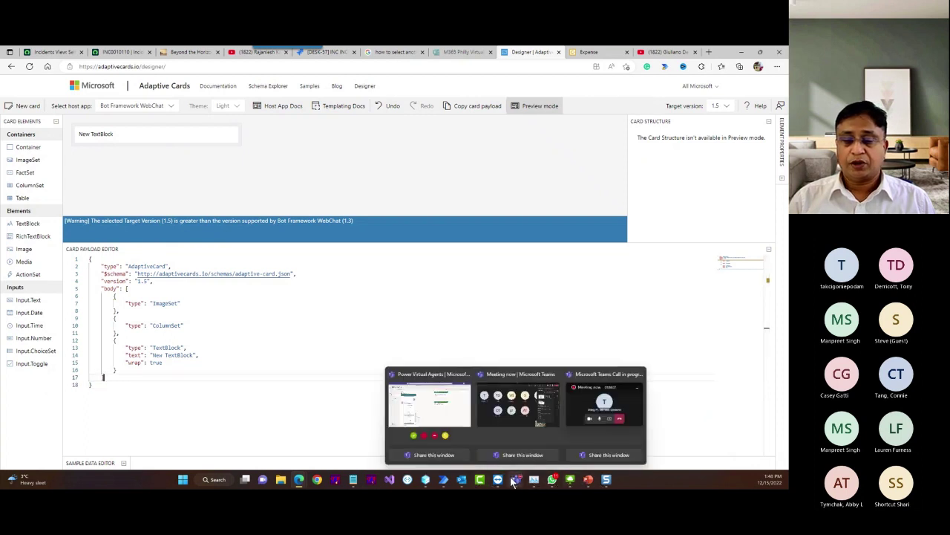
{"action": "mouse_move", "coordinate": [423, 480]}
{"action": "left_click", "coordinate": [428, 415]}
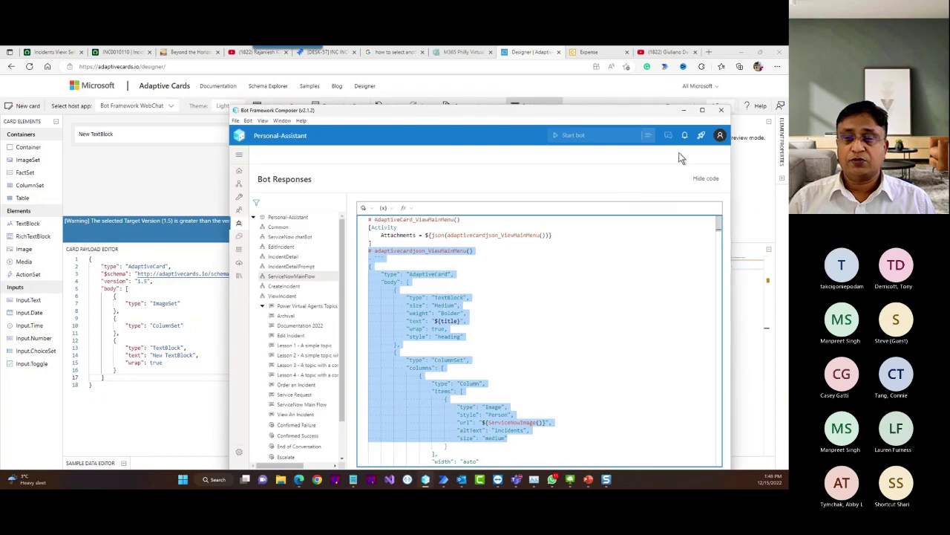
Maximize the Composer window and examine the AdaptiveCard_ViewMainMenu JSON, including its column set and Action.Submit entries
{"action": "left_click", "coordinate": [702, 111]}
{"action": "scroll", "coordinate": [349, 339], "scroll_direction": "down", "scroll_amount": 10}
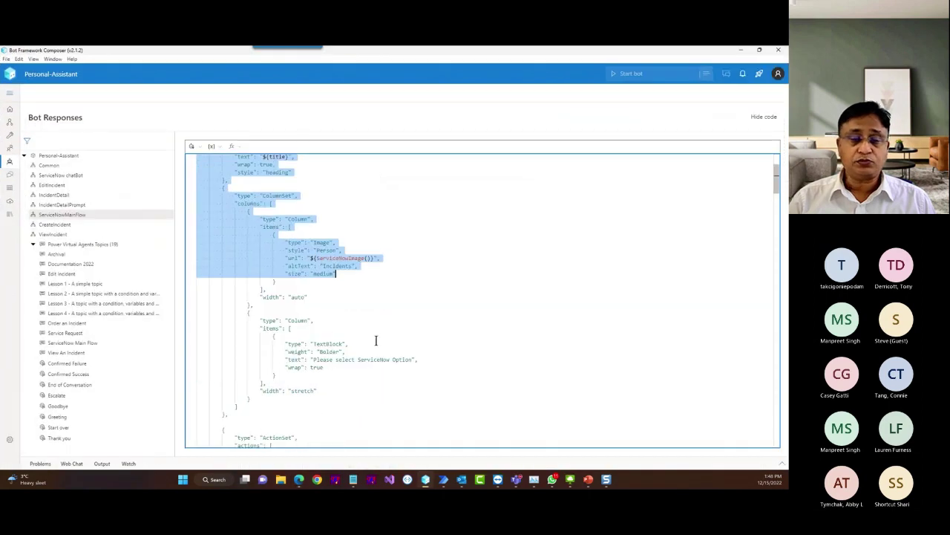
{"action": "scroll", "coordinate": [330, 338], "scroll_direction": "up", "scroll_amount": 6}
{"action": "scroll", "coordinate": [400, 322], "scroll_direction": "down", "scroll_amount": 3}
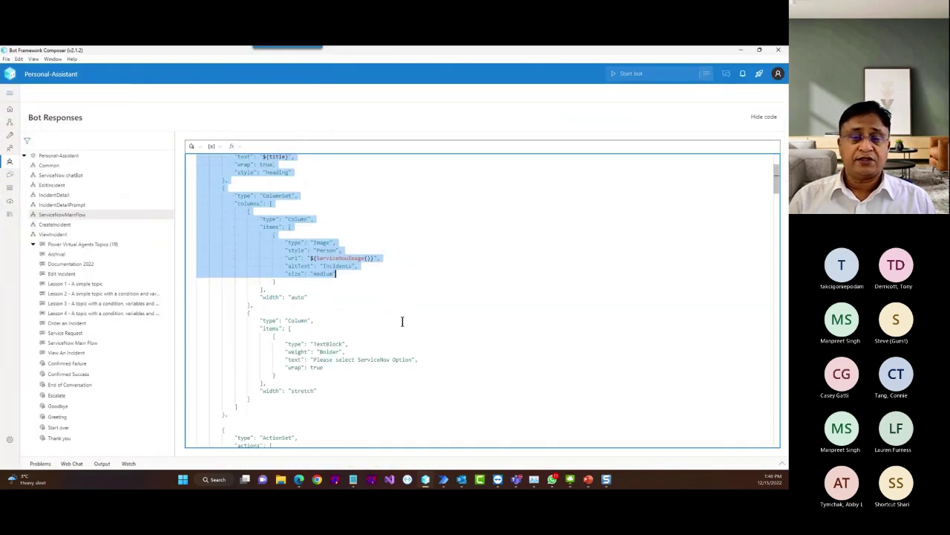
{"action": "scroll", "coordinate": [386, 323], "scroll_direction": "down", "scroll_amount": 6}
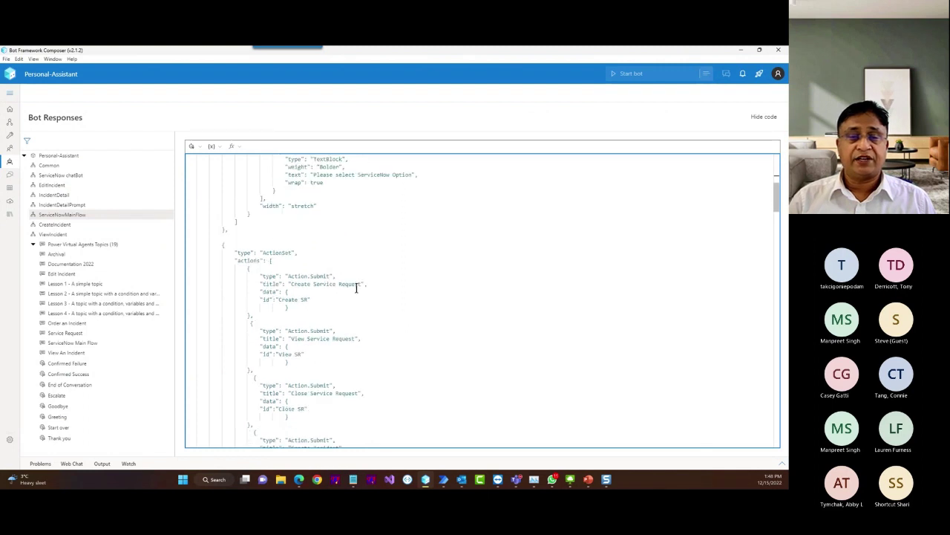
{"action": "left_click", "coordinate": [317, 275]}
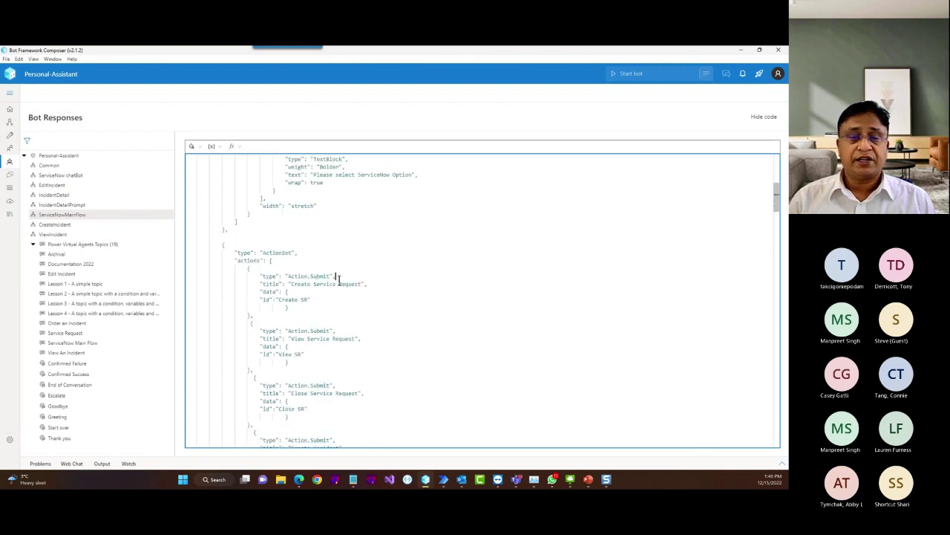
{"action": "scroll", "coordinate": [338, 282], "scroll_direction": "down", "scroll_amount": 3}
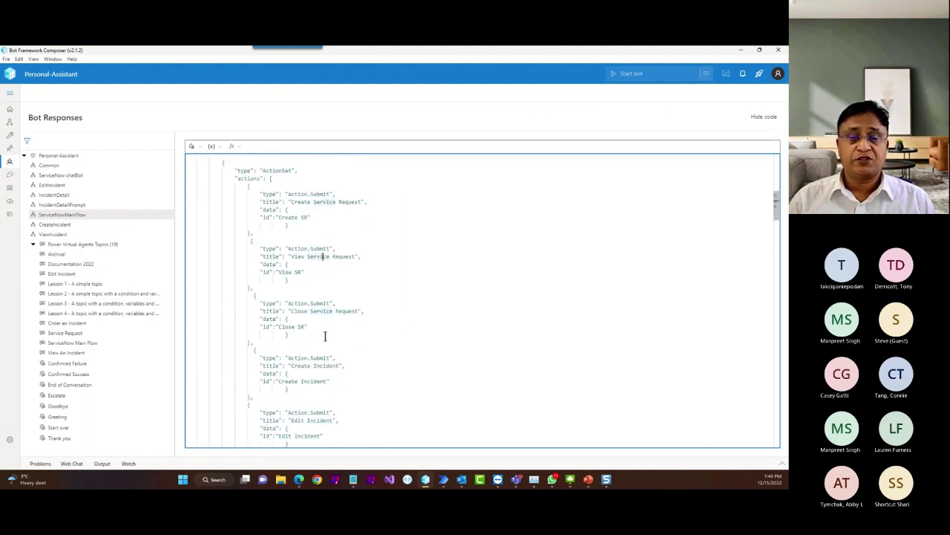
{"action": "scroll", "coordinate": [327, 327], "scroll_direction": "down", "scroll_amount": 7}
{"action": "scroll", "coordinate": [321, 255], "scroll_direction": "down", "scroll_amount": 8}
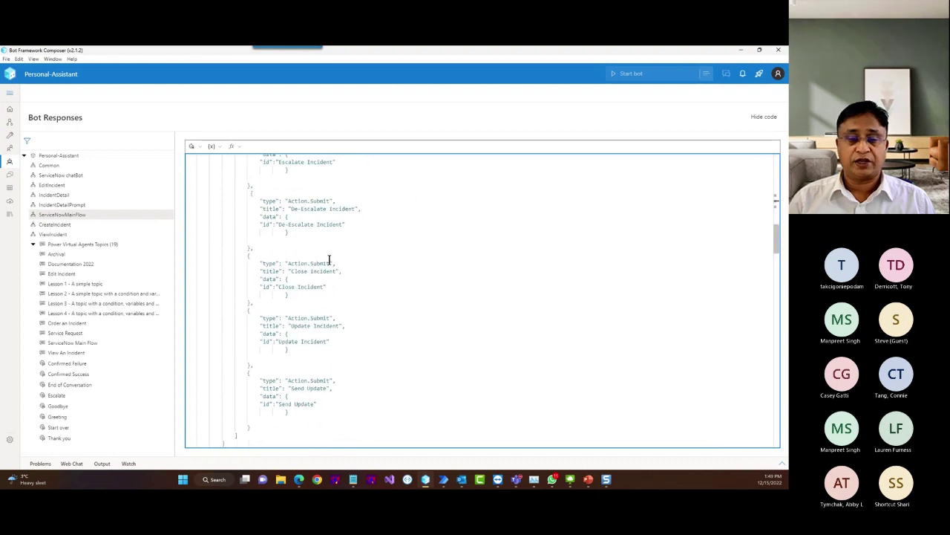
{"action": "scroll", "coordinate": [289, 280], "scroll_direction": "up", "scroll_amount": 20}
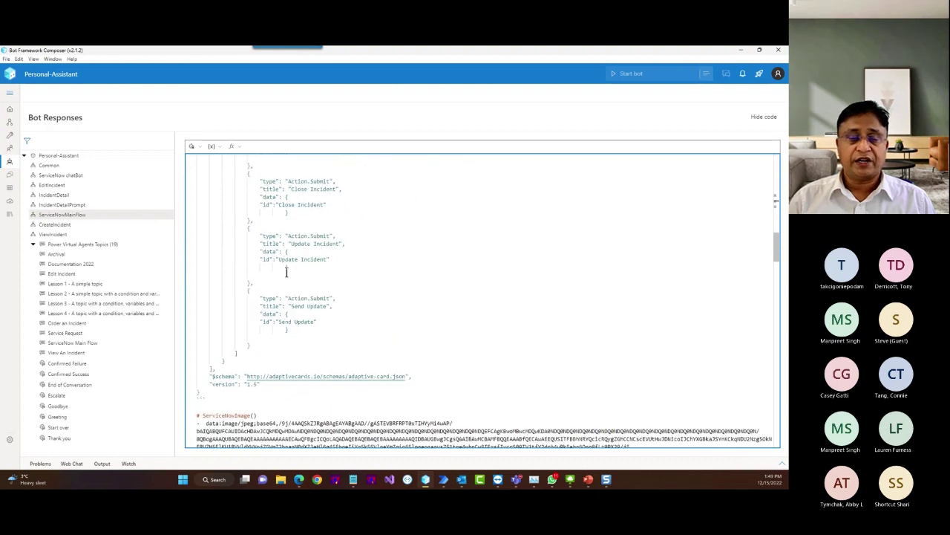
{"action": "scroll", "coordinate": [319, 265], "scroll_direction": "up", "scroll_amount": 6}
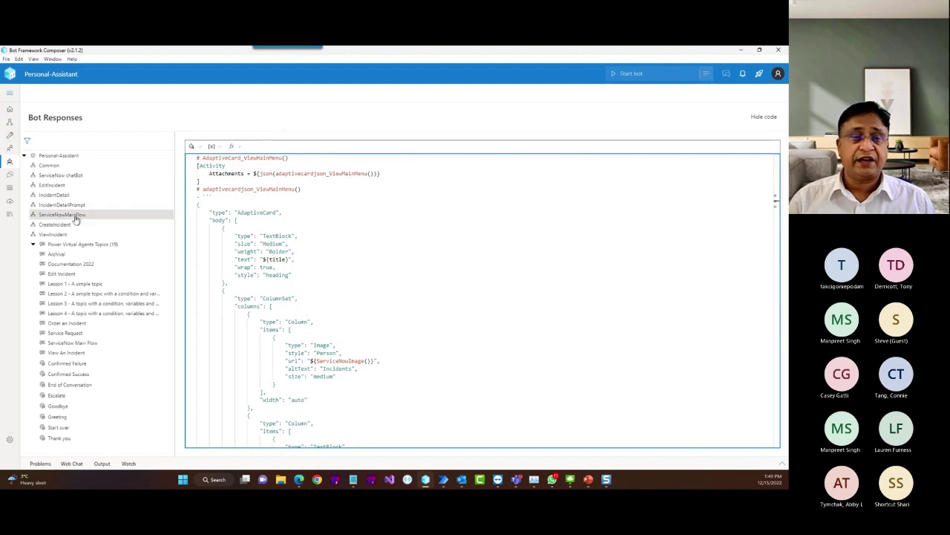
Open the ServiceNowMainFlow BeginDialog flow and examine its text prompt, the ViewMainMenu bot response and the switch branches through View Incident
{"action": "left_click", "coordinate": [9, 124]}
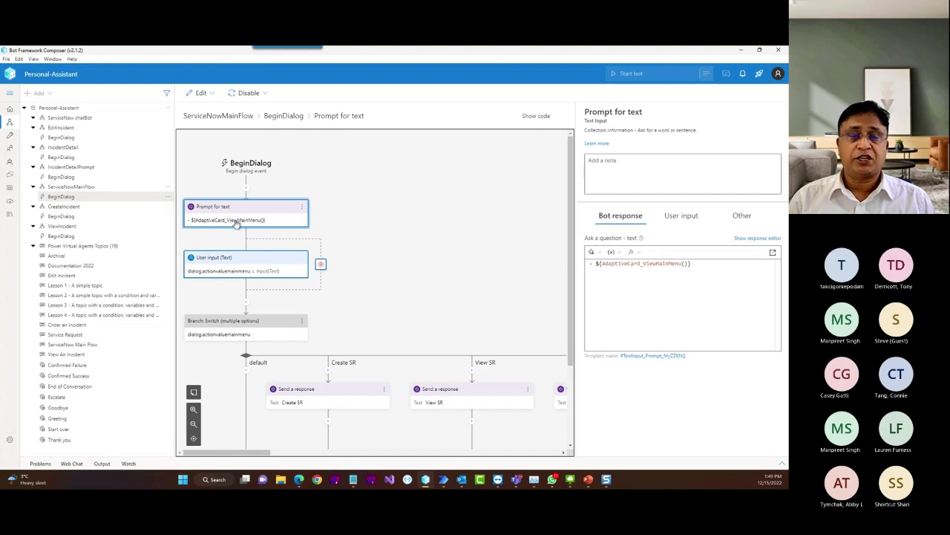
{"action": "left_click", "coordinate": [680, 263]}
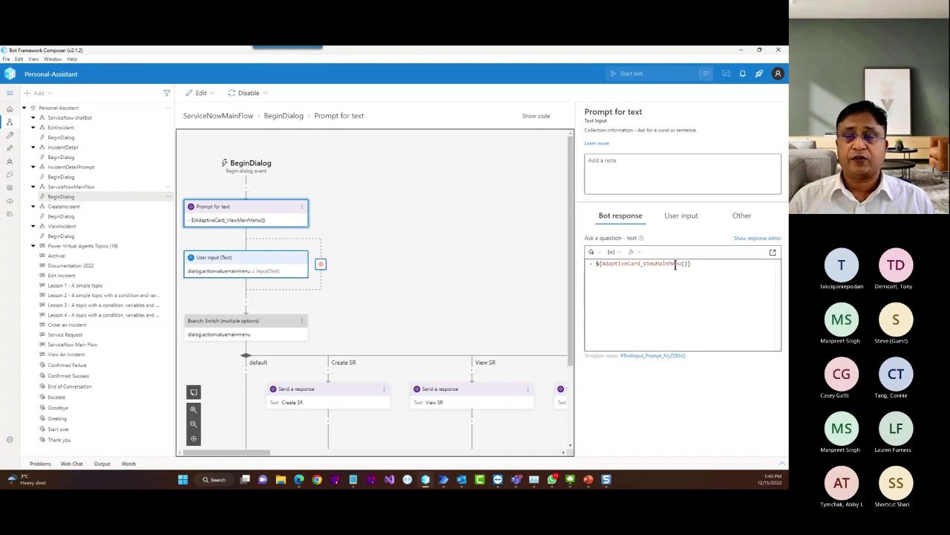
{"action": "scroll", "coordinate": [271, 264], "scroll_direction": "down", "scroll_amount": 1}
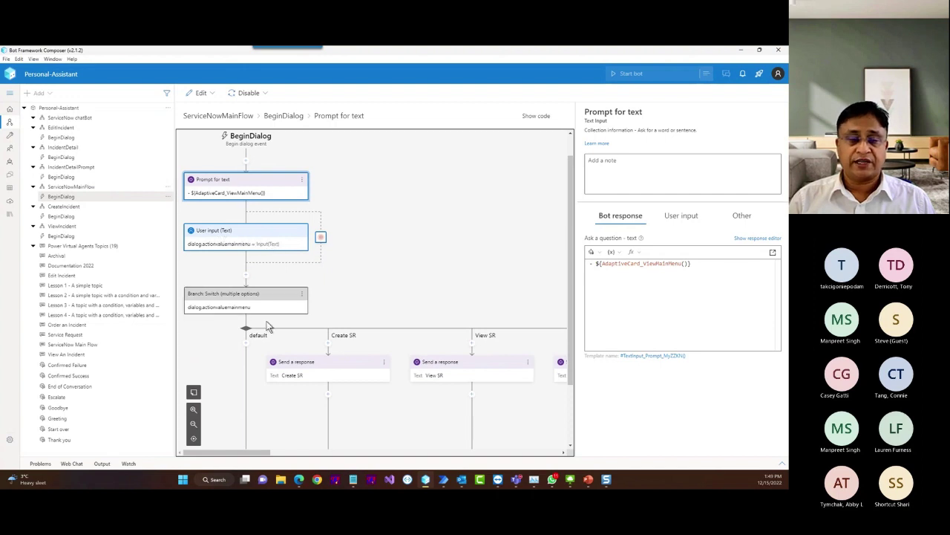
{"action": "scroll", "coordinate": [281, 434], "scroll_direction": "down", "scroll_amount": 2}
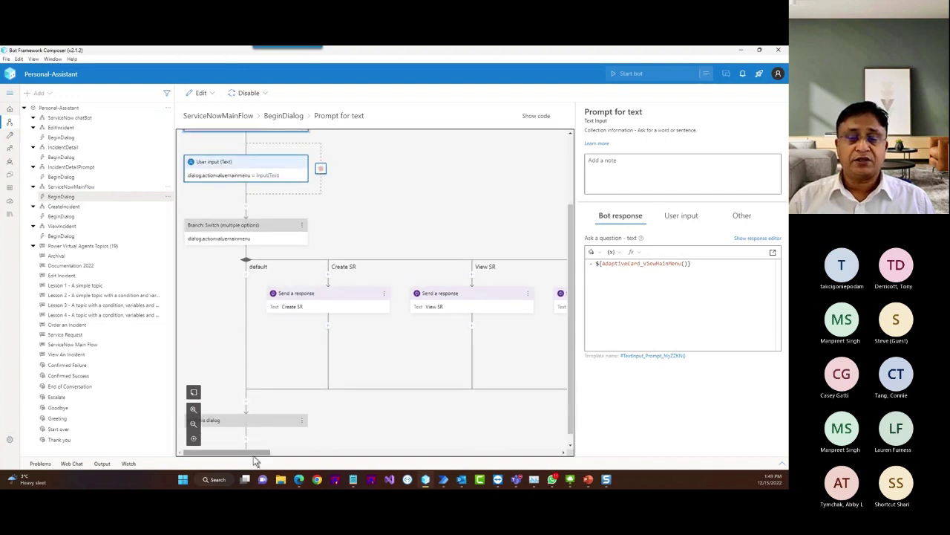
{"action": "left_click_drag", "start_coordinate": [257, 452], "coordinate": [360, 448]}
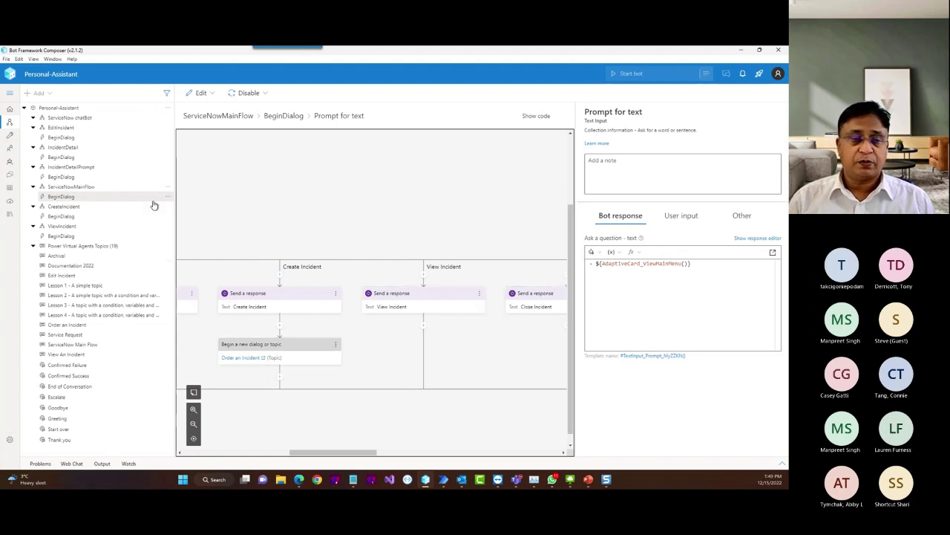
Show how Personal-Assistant is selected for publishing, clear the selection and return to the ServiceNowMainFlow dialog
{"action": "left_click", "coordinate": [11, 208]}
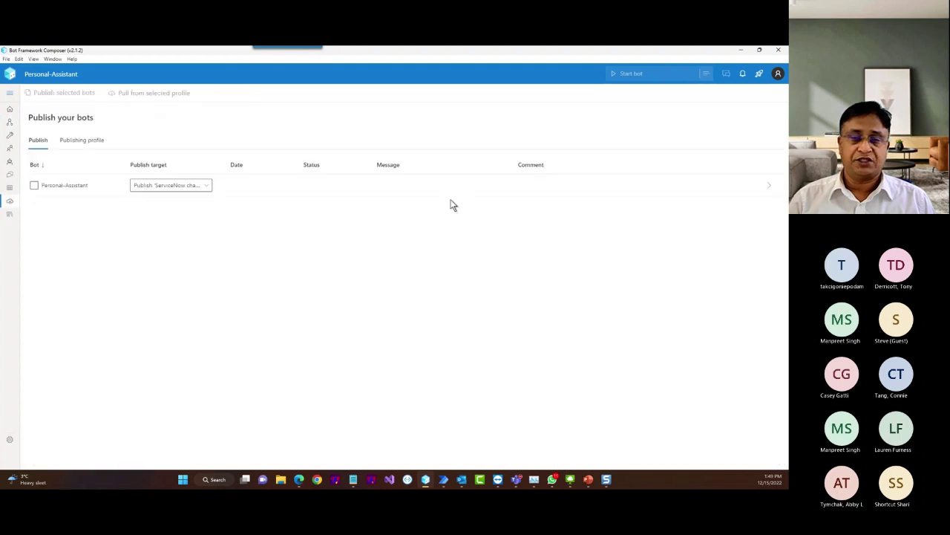
{"action": "left_click", "coordinate": [35, 185]}
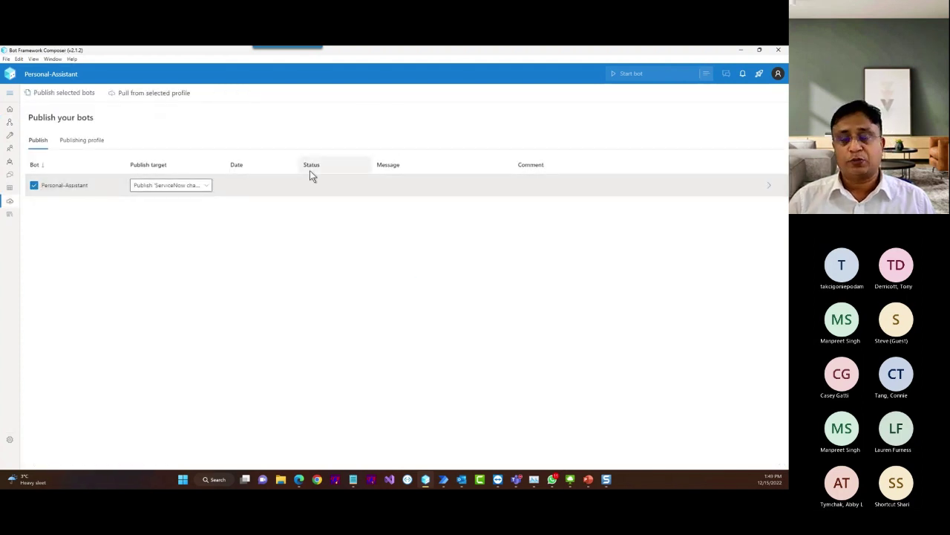
{"action": "left_click", "coordinate": [34, 185]}
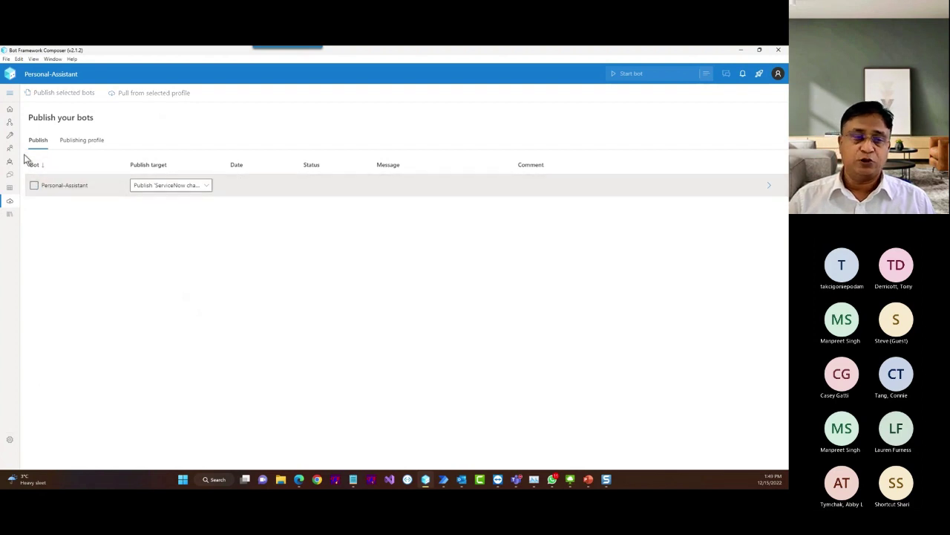
{"action": "left_click", "coordinate": [11, 121]}
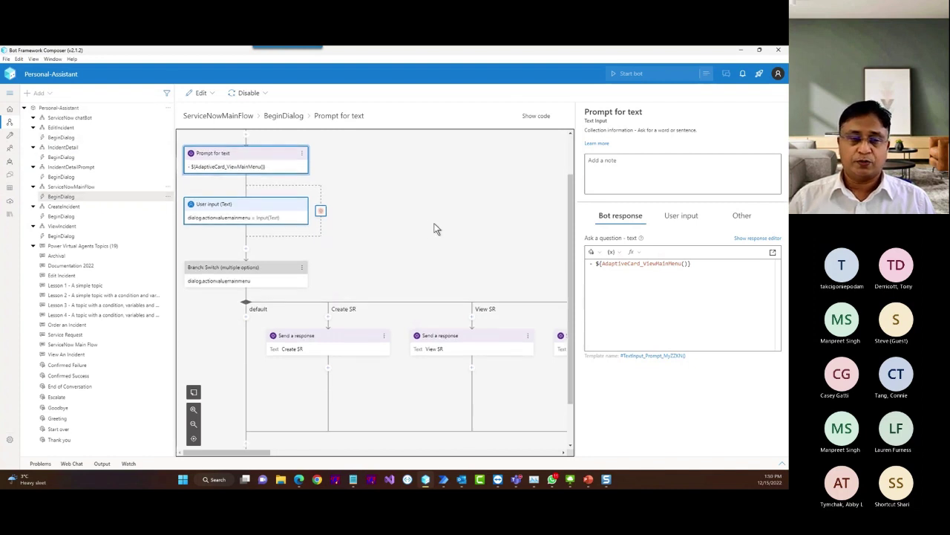
Switch to Power Virtual Agents in Teams and open the Order an Incident topic from the chatbot's topics
{"action": "left_click", "coordinate": [742, 52]}
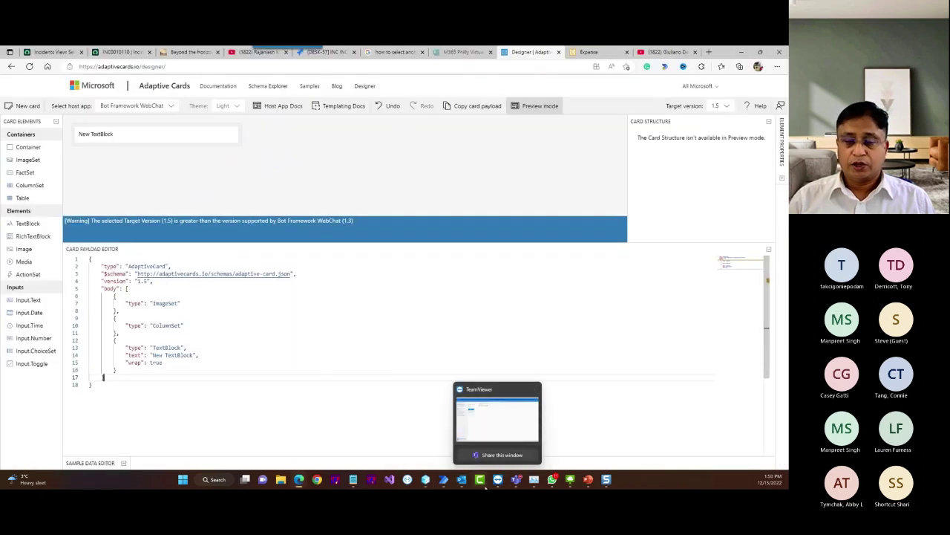
{"action": "mouse_move", "coordinate": [518, 479]}
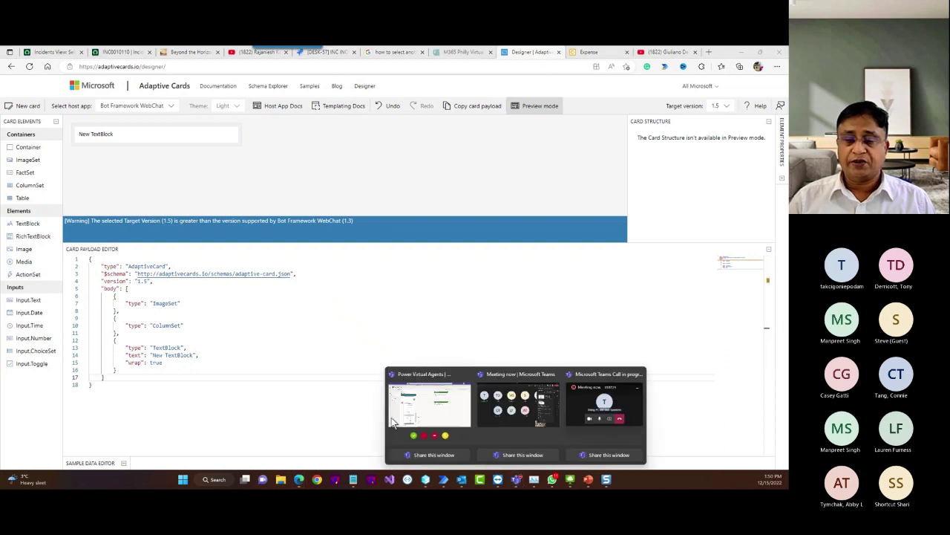
{"action": "left_click", "coordinate": [459, 427]}
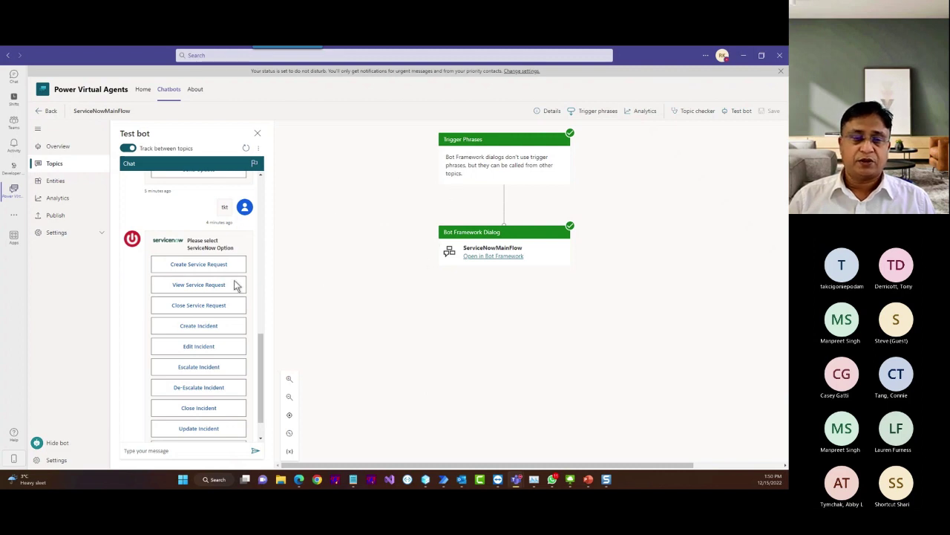
{"action": "scroll", "coordinate": [223, 297], "scroll_direction": "down", "scroll_amount": 2}
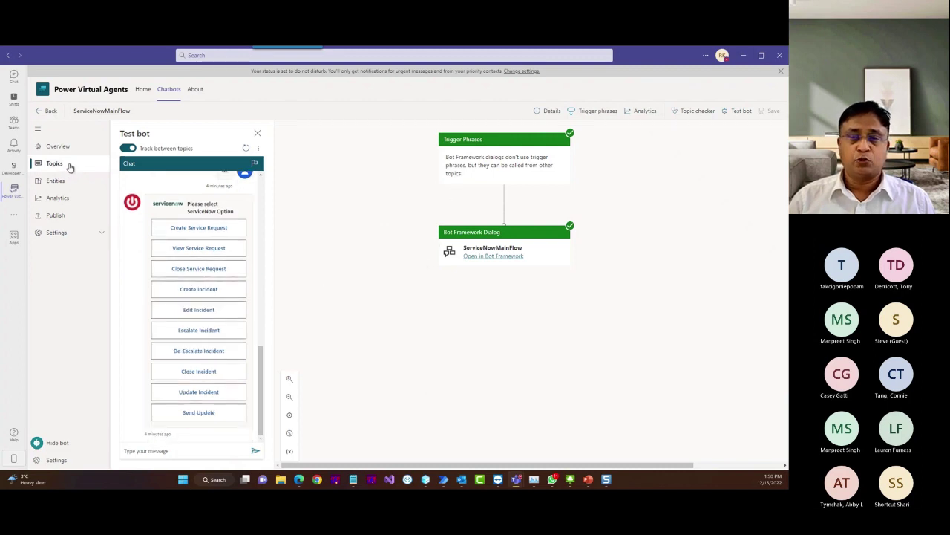
{"action": "left_click", "coordinate": [70, 167]}
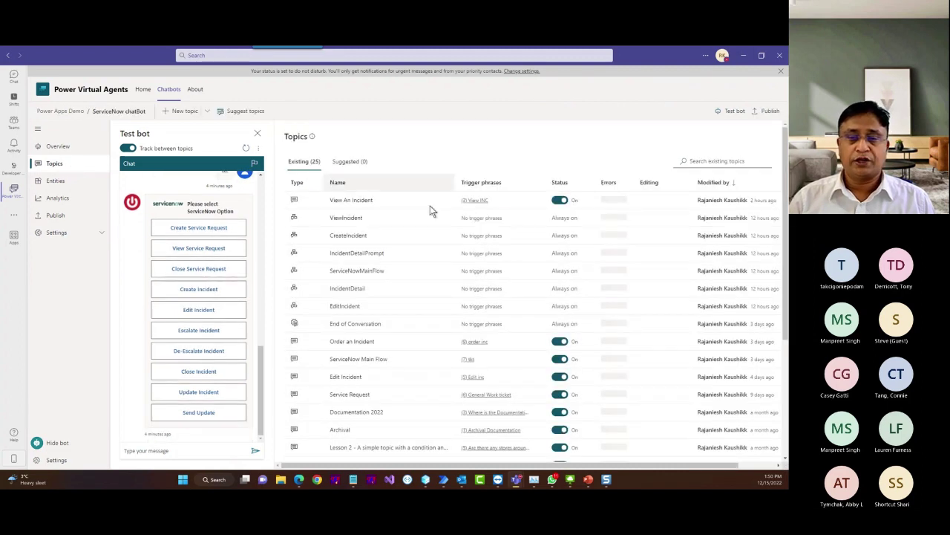
{"action": "left_click", "coordinate": [346, 343]}
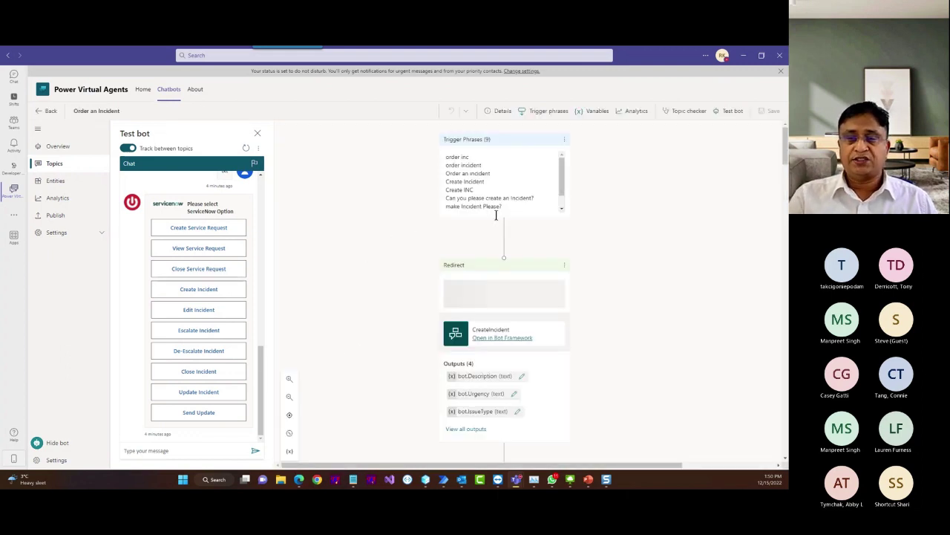
Review the Order an Incident topic's trigger phrases and its redirect to the CreateIncident Bot Framework dialog
{"action": "scroll", "coordinate": [507, 280], "scroll_direction": "down", "scroll_amount": 1}
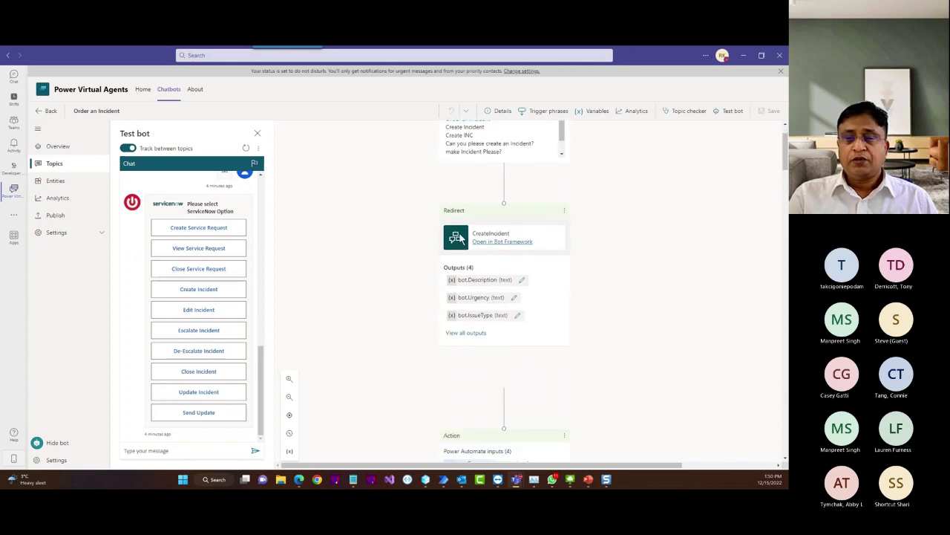
{"action": "scroll", "coordinate": [508, 187], "scroll_direction": "up", "scroll_amount": 1}
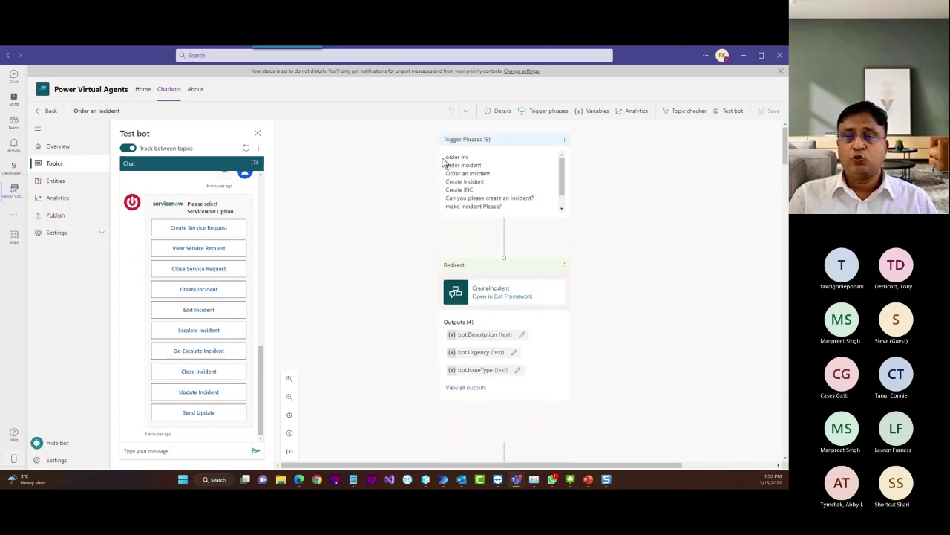
{"action": "left_click_drag", "start_coordinate": [444, 157], "coordinate": [533, 198]}
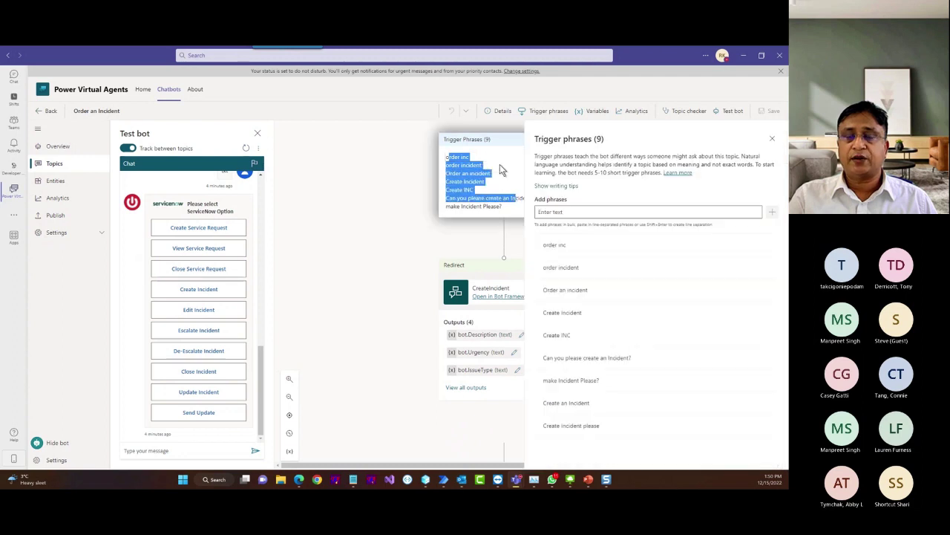
{"action": "left_click", "coordinate": [772, 138]}
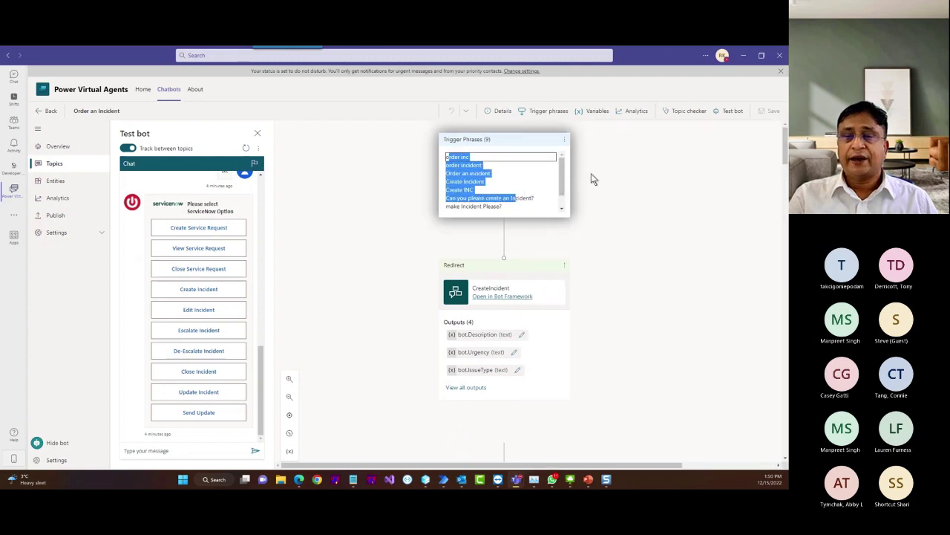
{"action": "left_click", "coordinate": [636, 170]}
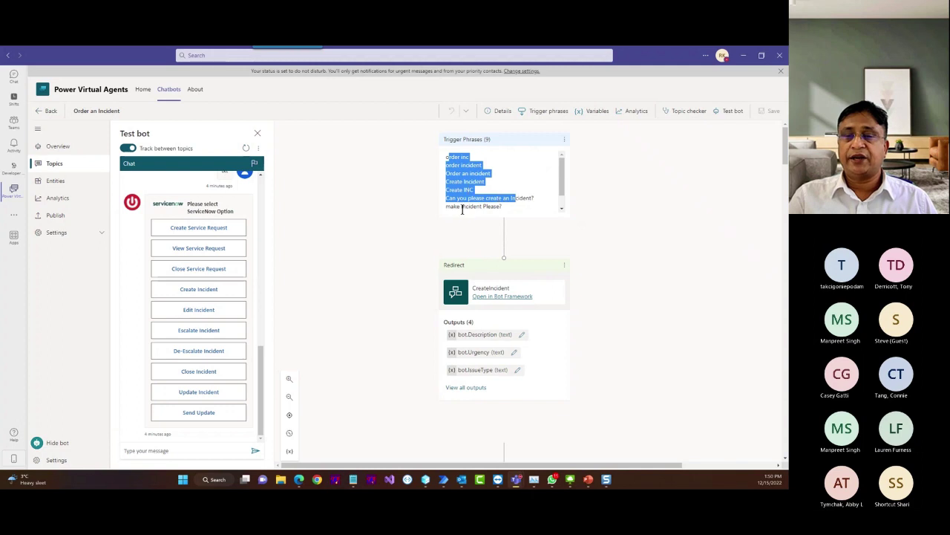
{"action": "left_click", "coordinate": [476, 163]}
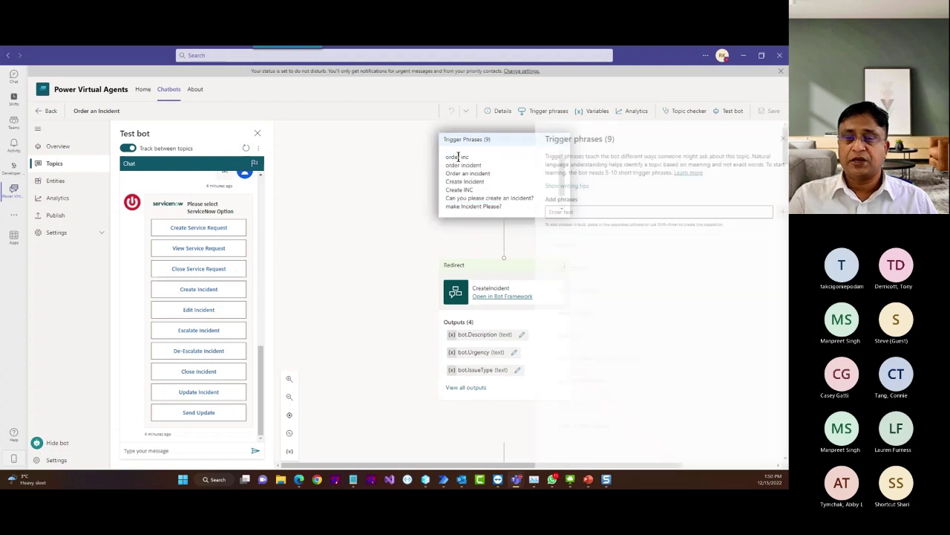
{"action": "left_click", "coordinate": [770, 137]}
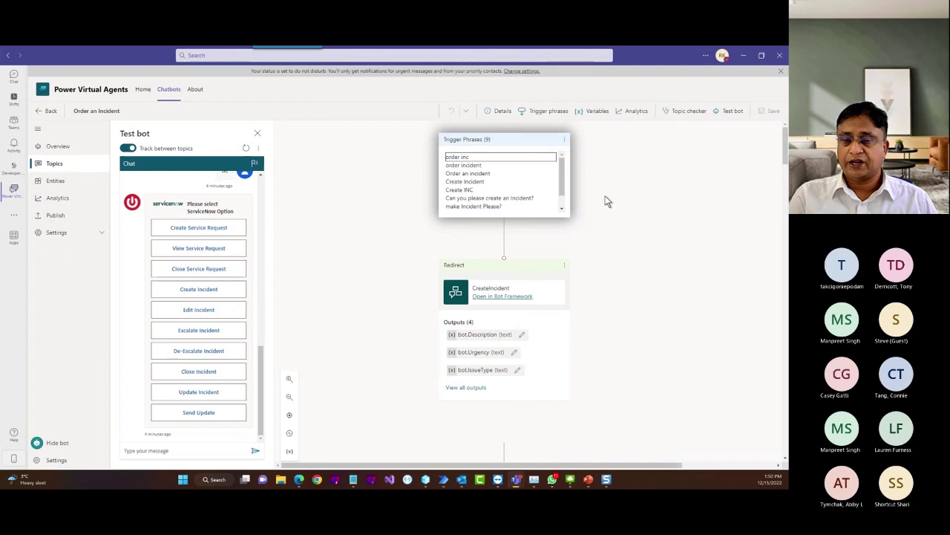
{"action": "scroll", "coordinate": [584, 263], "scroll_direction": "down", "scroll_amount": 1}
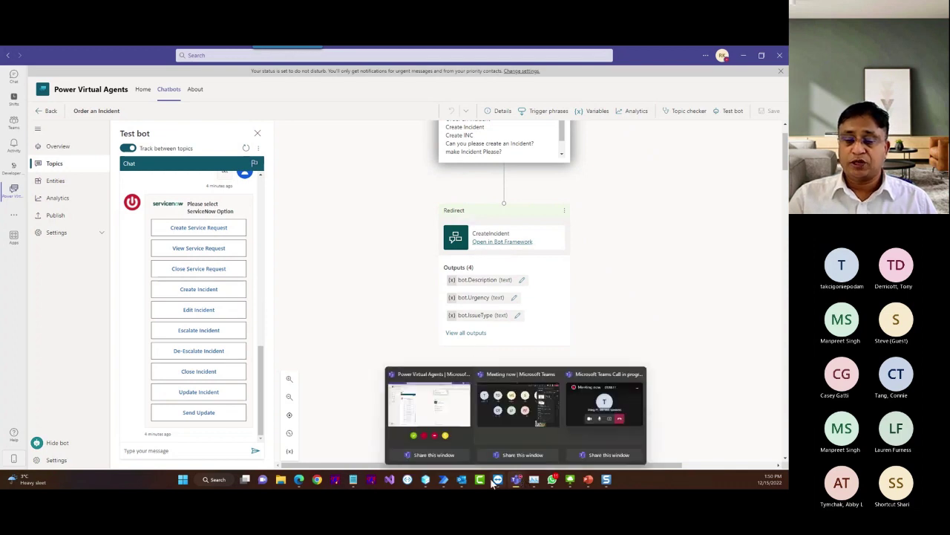
Switch to Bot Framework Composer and show the CreateIncident BeginDialog flow
{"action": "mouse_move", "coordinate": [426, 481]}
{"action": "left_click", "coordinate": [414, 432]}
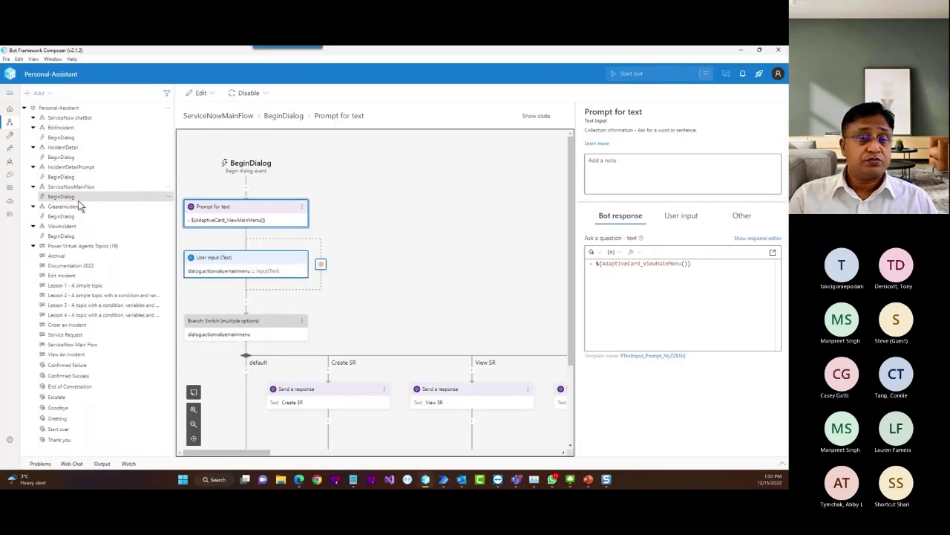
{"action": "left_click", "coordinate": [58, 216]}
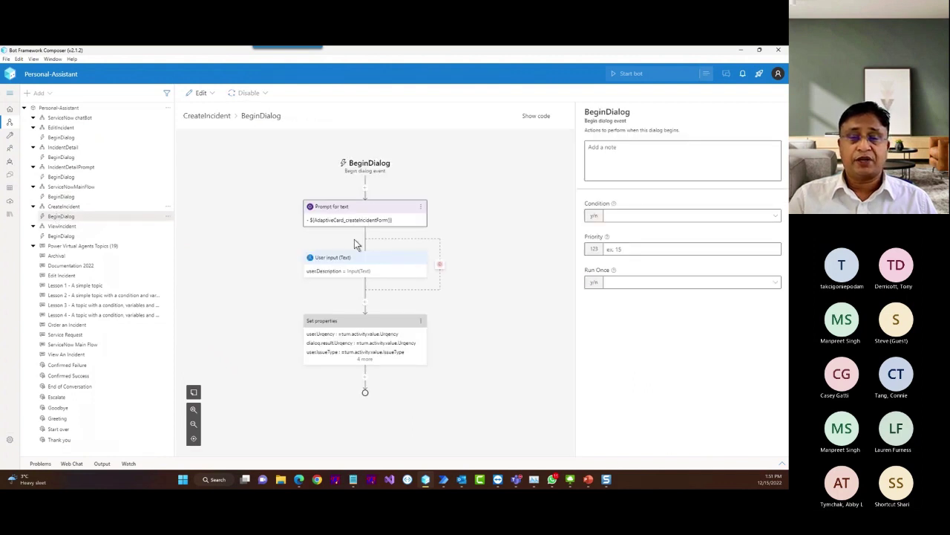
Switch back to Power Virtual Agents and review the CreateIncident redirect's outputs and the Create Incident Record New action's inputs
{"action": "left_click", "coordinate": [739, 50]}
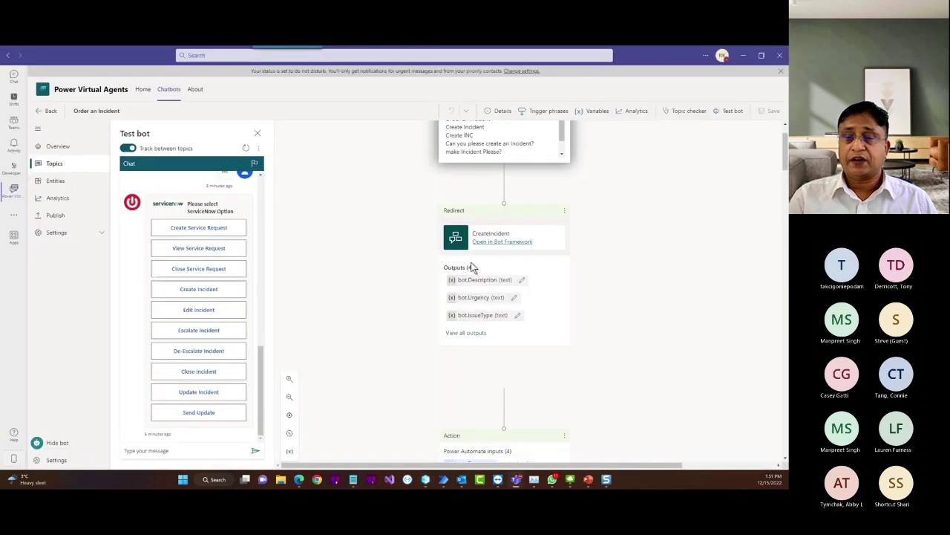
{"action": "scroll", "coordinate": [471, 267], "scroll_direction": "down", "scroll_amount": 2}
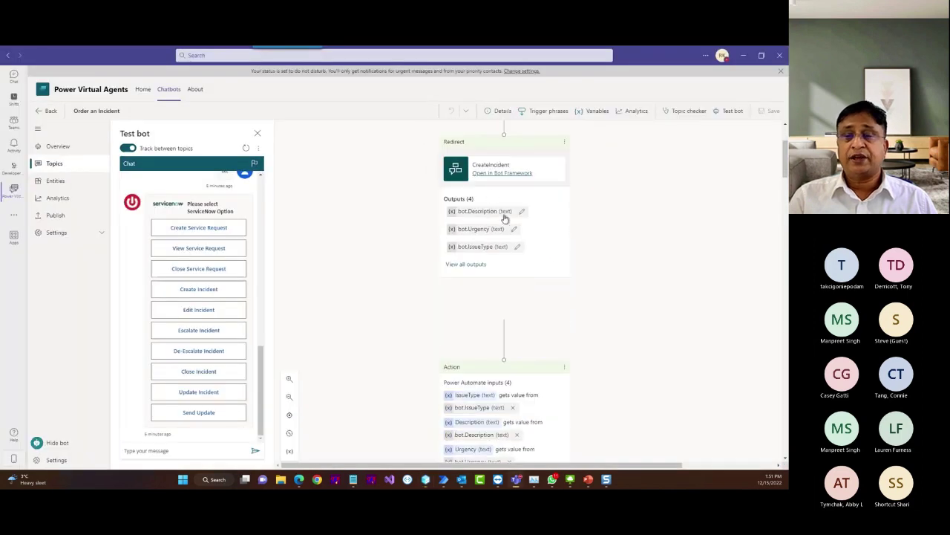
{"action": "left_click", "coordinate": [464, 265]}
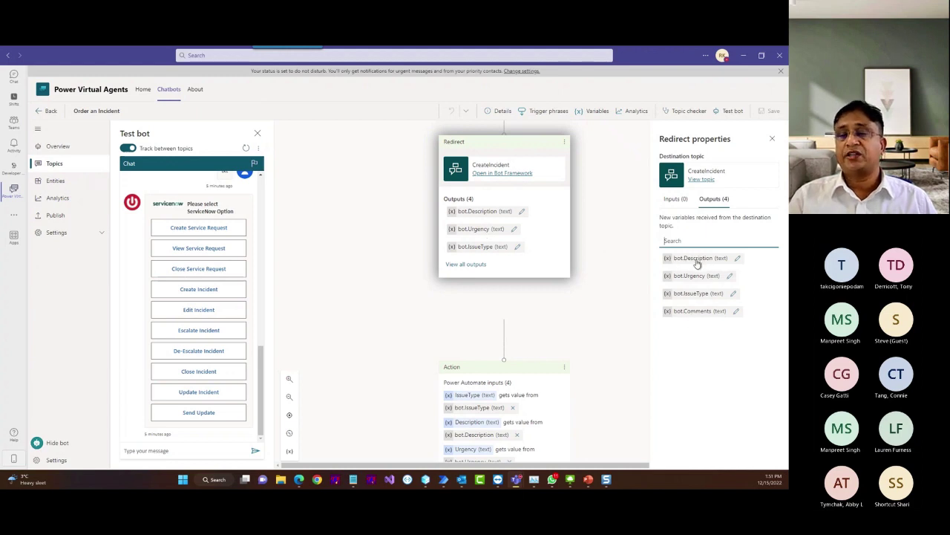
{"action": "scroll", "coordinate": [545, 345], "scroll_direction": "down", "scroll_amount": 5}
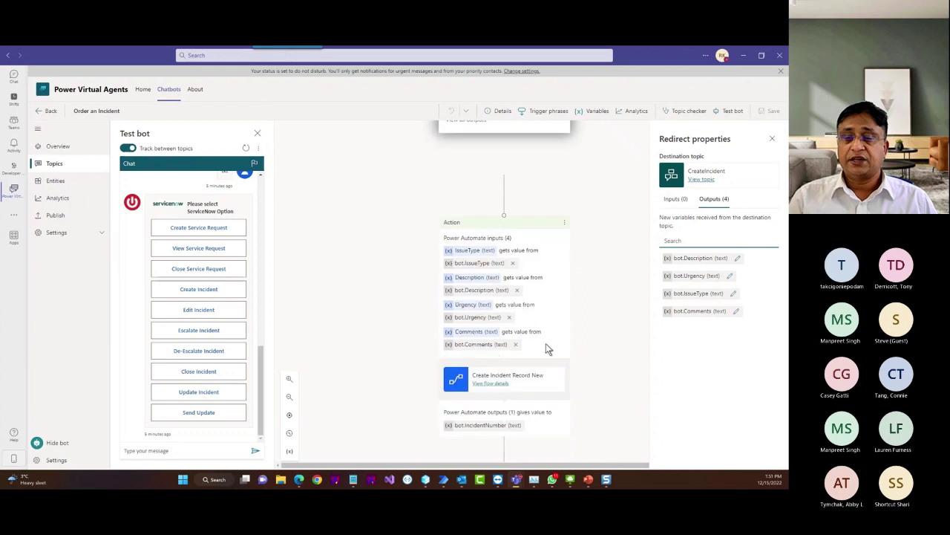
{"action": "scroll", "coordinate": [491, 367], "scroll_direction": "down", "scroll_amount": 2}
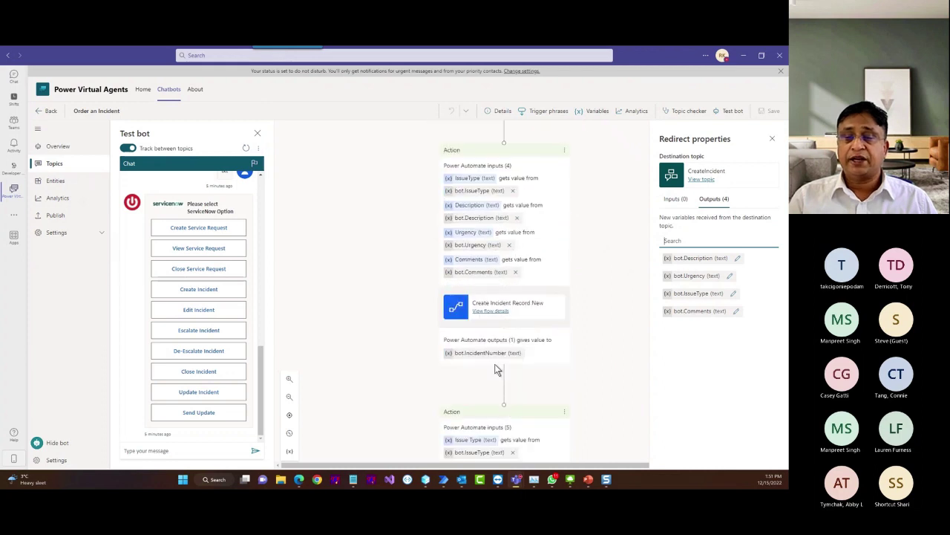
Open the Create Incident Record New flow in the editor and expand its Create Record action and Power Virtual Agents trigger
{"action": "left_click", "coordinate": [489, 309]}
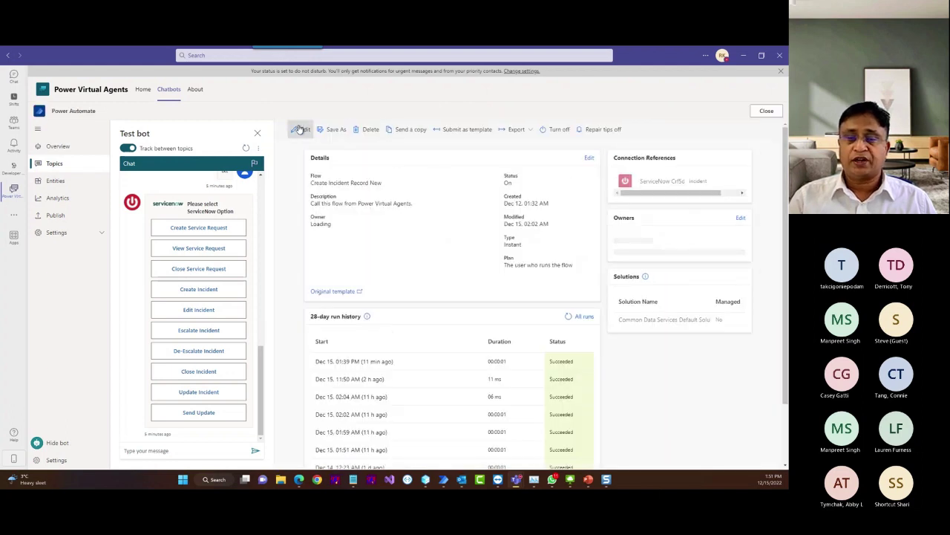
{"action": "left_click", "coordinate": [302, 130]}
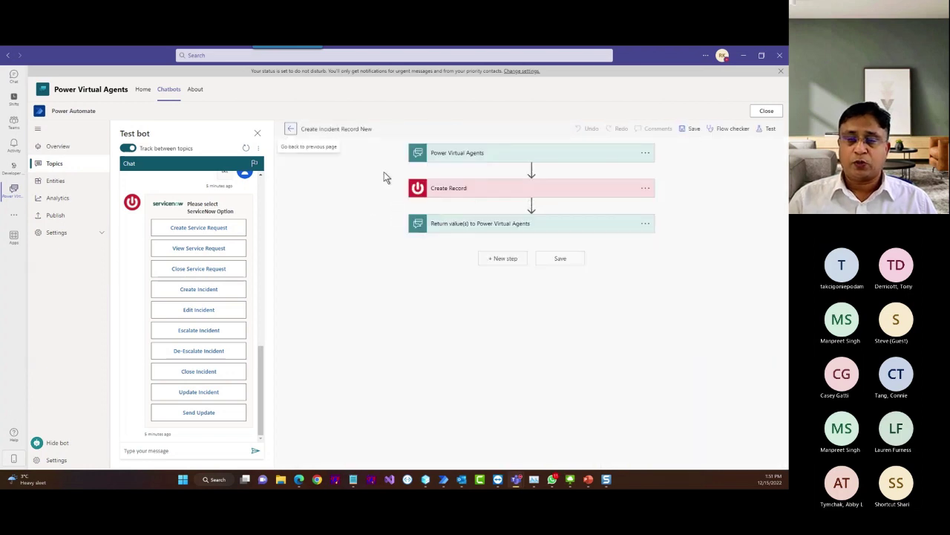
{"action": "left_click", "coordinate": [493, 192]}
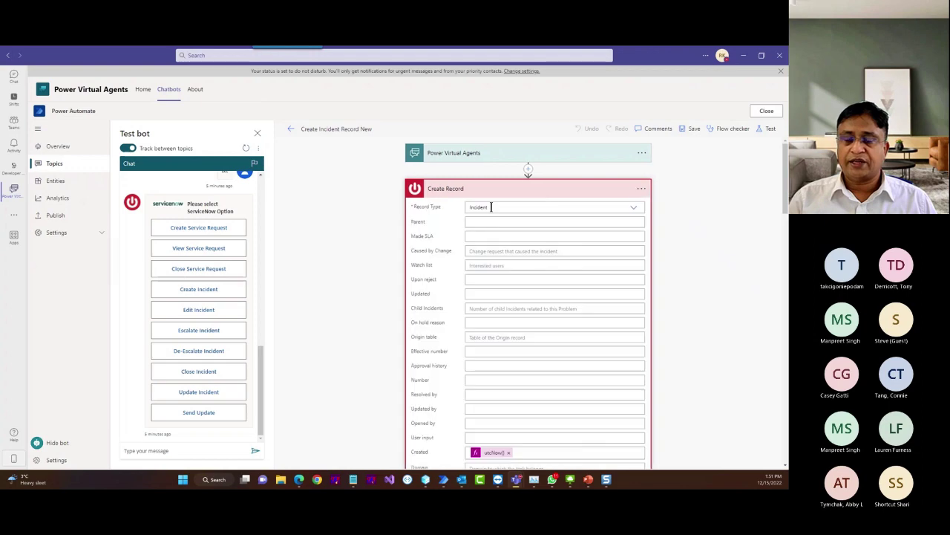
{"action": "scroll", "coordinate": [512, 225], "scroll_direction": "down", "scroll_amount": 1}
{"action": "scroll", "coordinate": [518, 250], "scroll_direction": "up", "scroll_amount": 2}
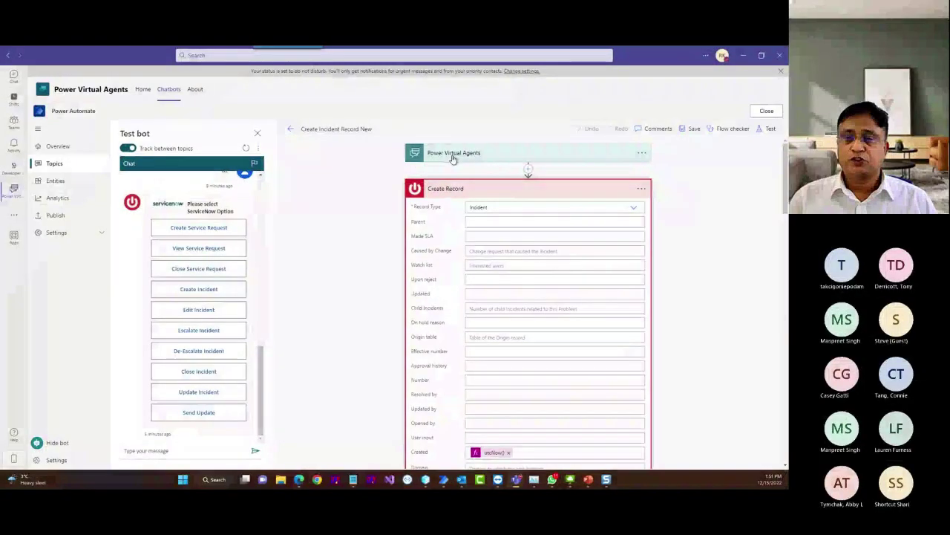
{"action": "left_click", "coordinate": [444, 154]}
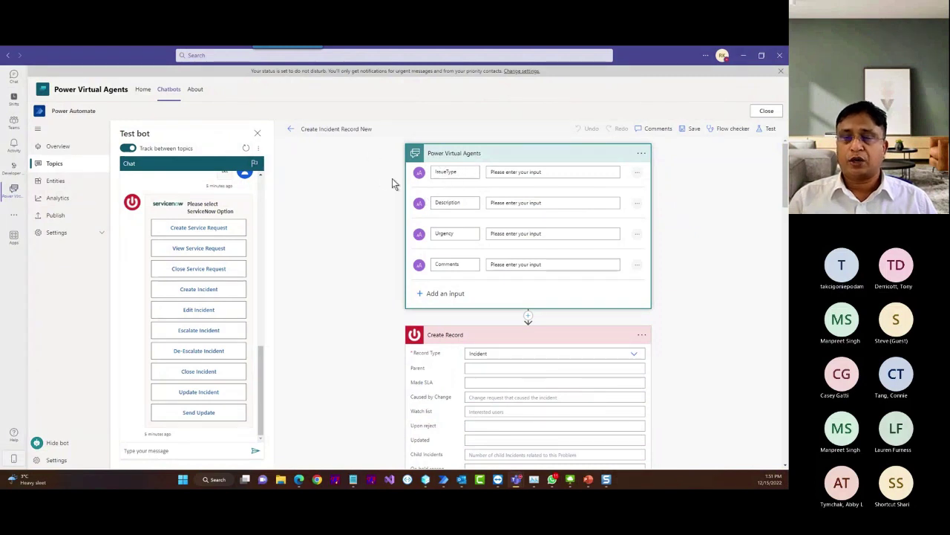
Show the ServiceNow connection references available to the Create Record action
{"action": "scroll", "coordinate": [494, 297], "scroll_direction": "down", "scroll_amount": 2}
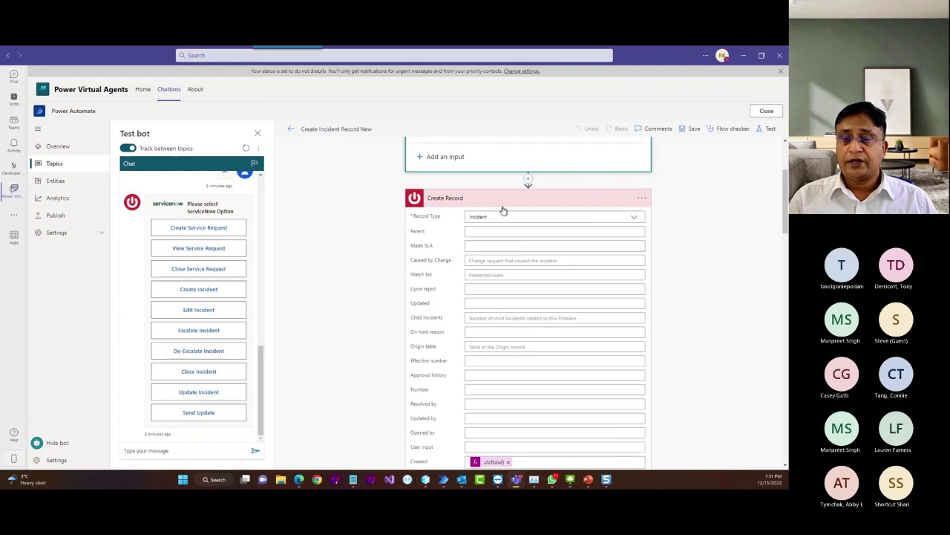
{"action": "left_click", "coordinate": [640, 199]}
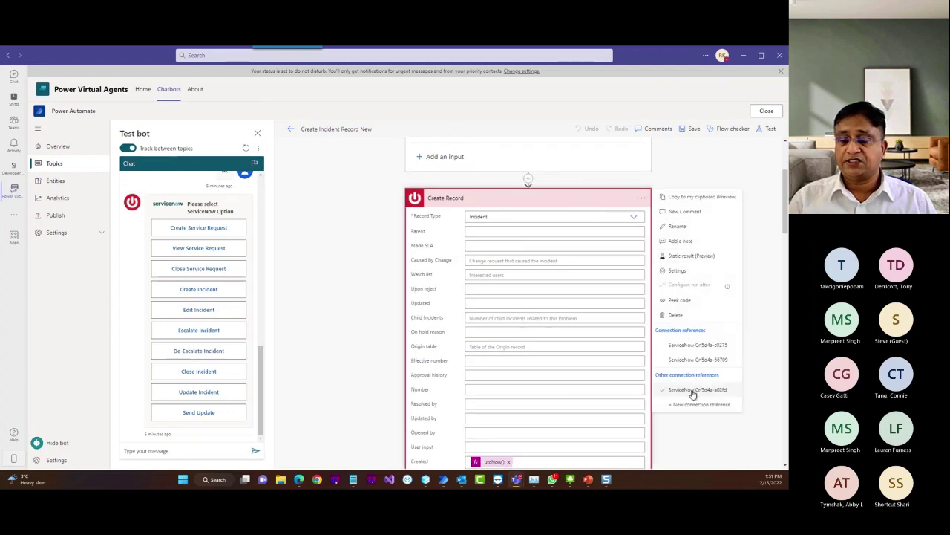
{"action": "scroll", "coordinate": [499, 215], "scroll_direction": "down", "scroll_amount": 1}
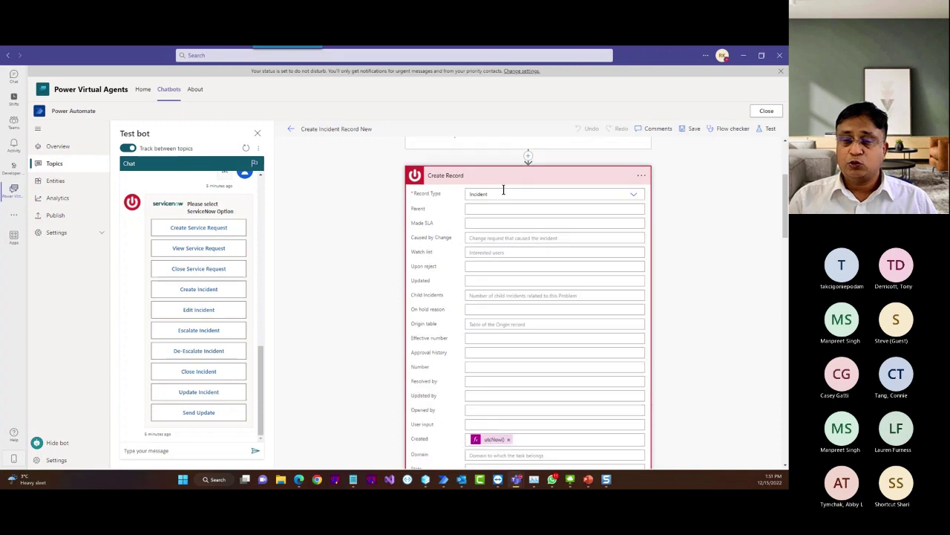
Examine the Create Record action's field mappings and the IncidentNumber output in Return value(s) to Power Virtual Agents
{"action": "scroll", "coordinate": [505, 152], "scroll_direction": "up", "scroll_amount": 1}
{"action": "scroll", "coordinate": [528, 246], "scroll_direction": "down", "scroll_amount": 6}
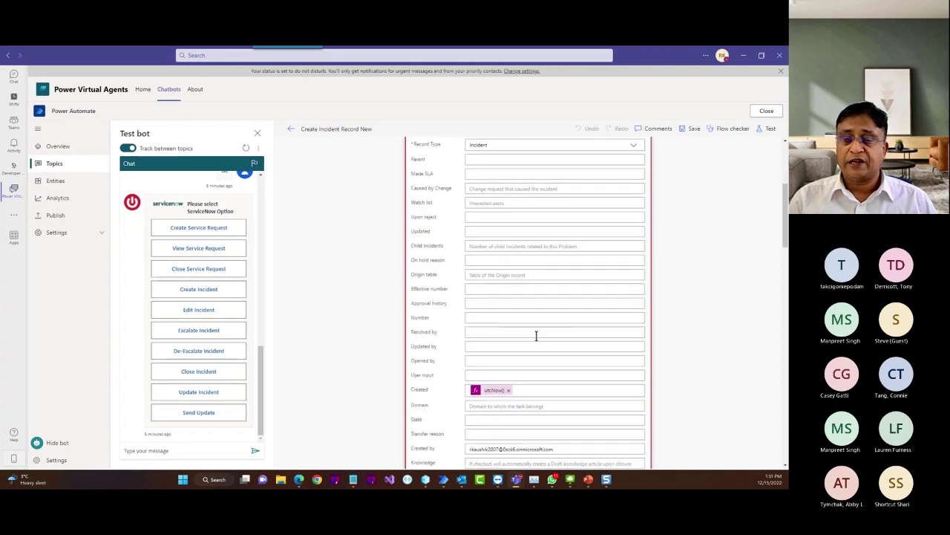
{"action": "scroll", "coordinate": [530, 379], "scroll_direction": "down", "scroll_amount": 5}
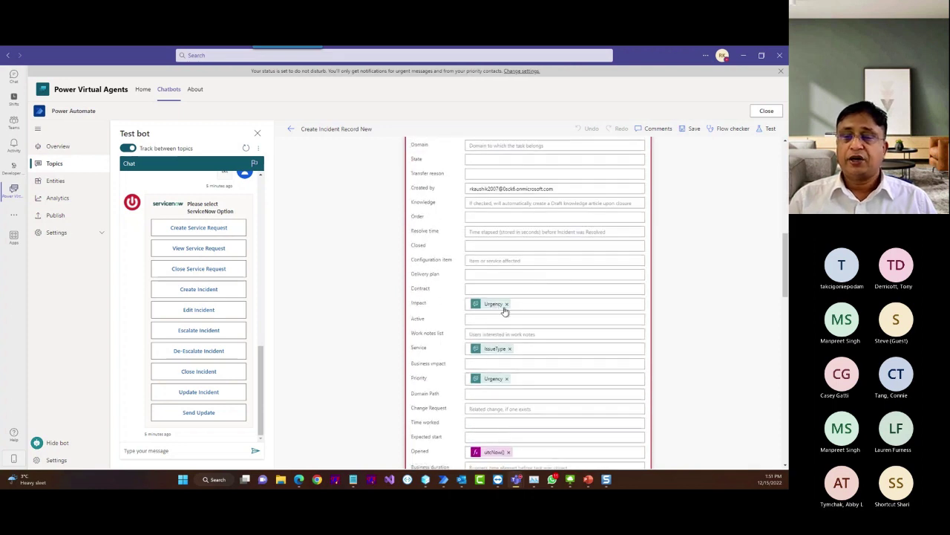
{"action": "scroll", "coordinate": [509, 327], "scroll_direction": "down", "scroll_amount": 3}
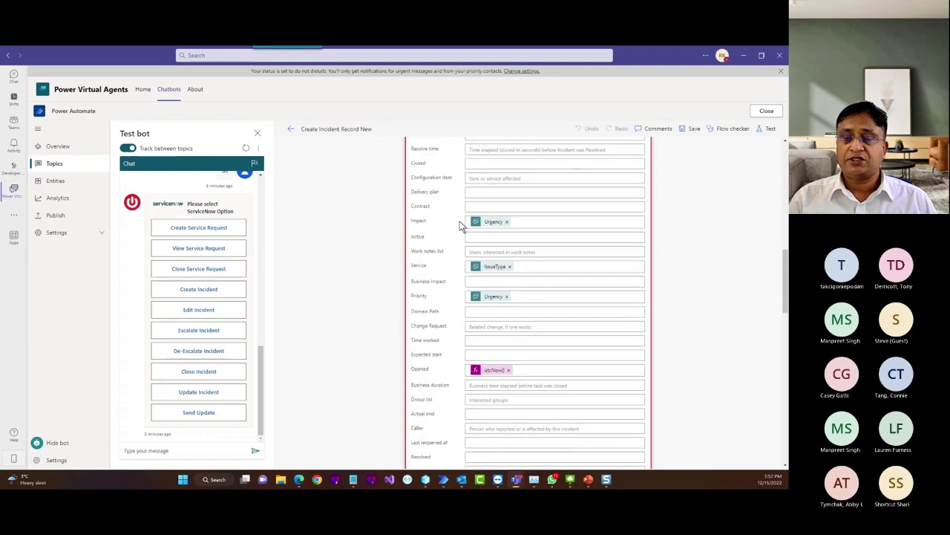
{"action": "scroll", "coordinate": [512, 342], "scroll_direction": "down", "scroll_amount": 2}
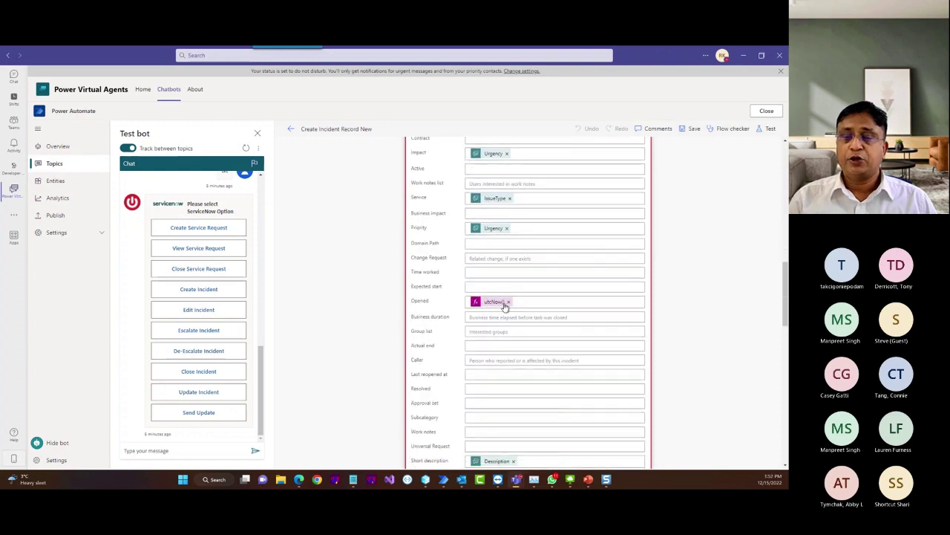
{"action": "scroll", "coordinate": [520, 304], "scroll_direction": "down", "scroll_amount": 1}
{"action": "scroll", "coordinate": [520, 303], "scroll_direction": "down", "scroll_amount": 10}
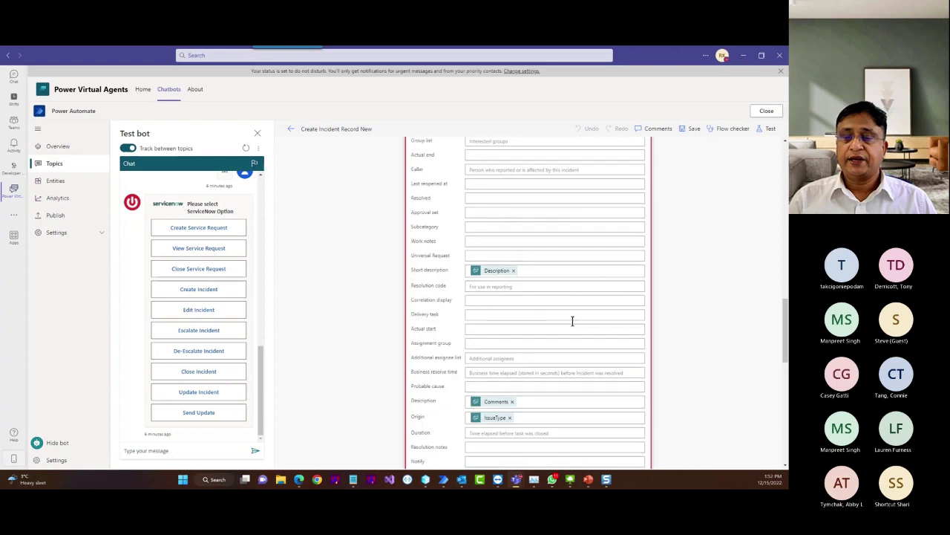
{"action": "scroll", "coordinate": [525, 276], "scroll_direction": "down", "scroll_amount": 15}
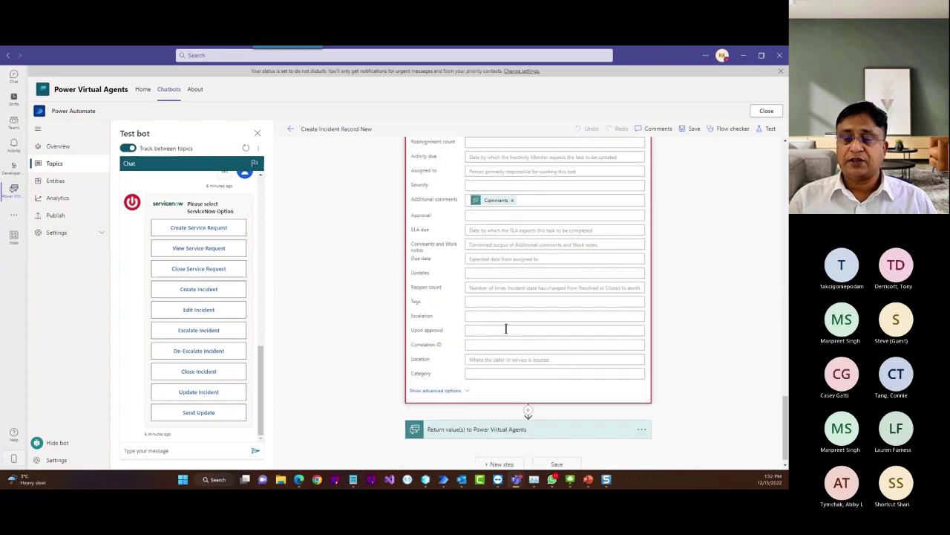
{"action": "left_click", "coordinate": [507, 426]}
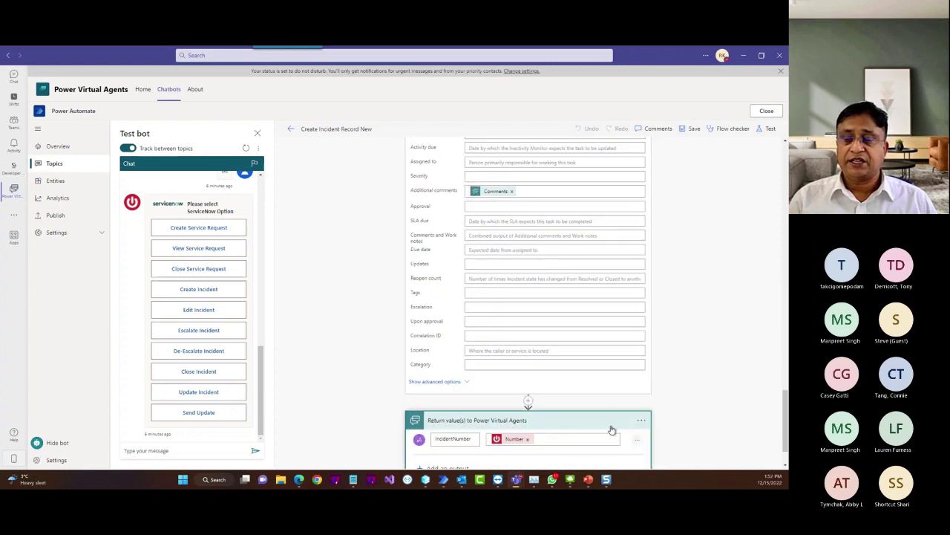
{"action": "scroll", "coordinate": [611, 429], "scroll_direction": "down", "scroll_amount": 1}
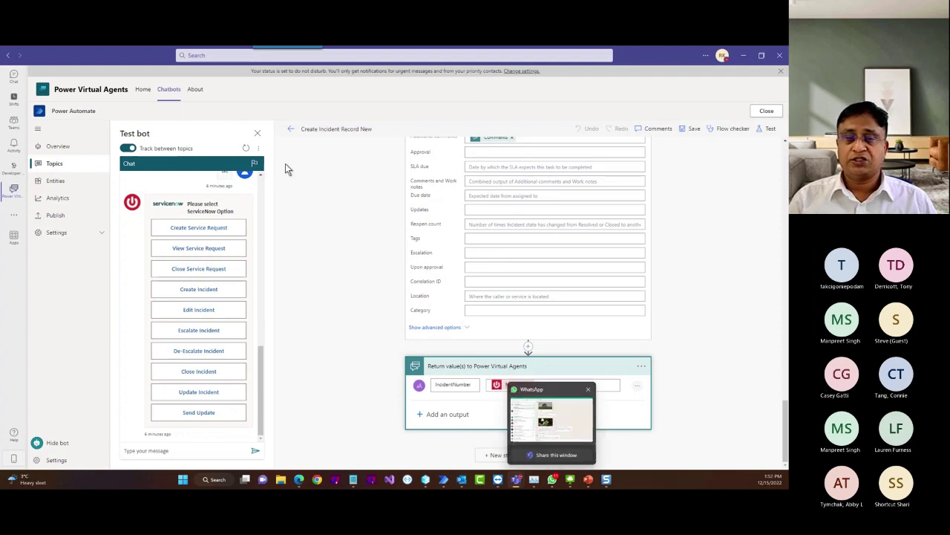
Leave the flow, open the View An Incident topic from the topics list and review it down to its View Incident action
{"action": "left_click", "coordinate": [289, 130]}
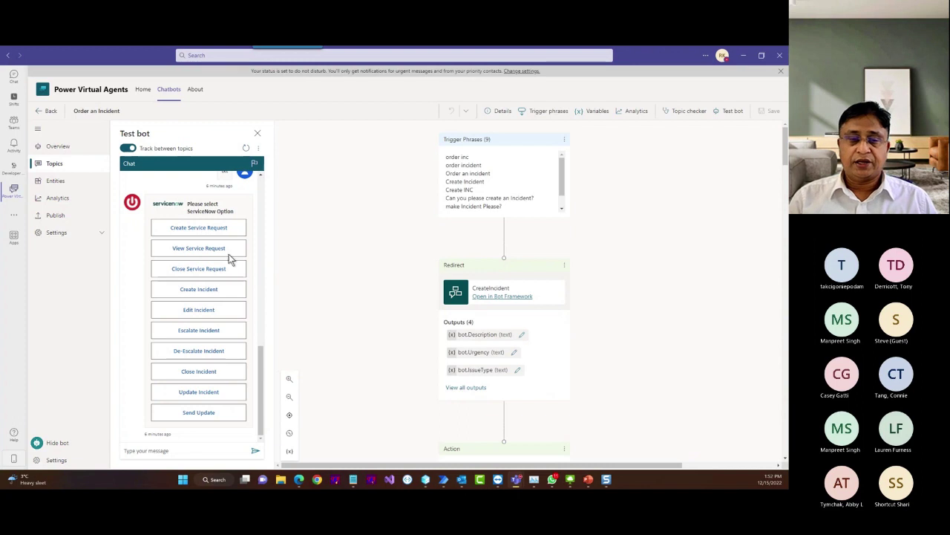
{"action": "left_click", "coordinate": [55, 163]}
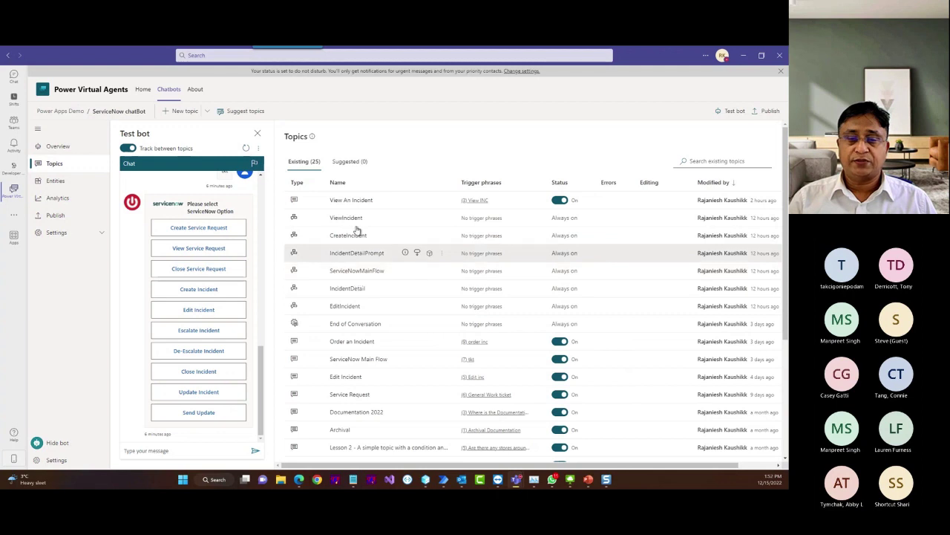
{"action": "left_click", "coordinate": [355, 202]}
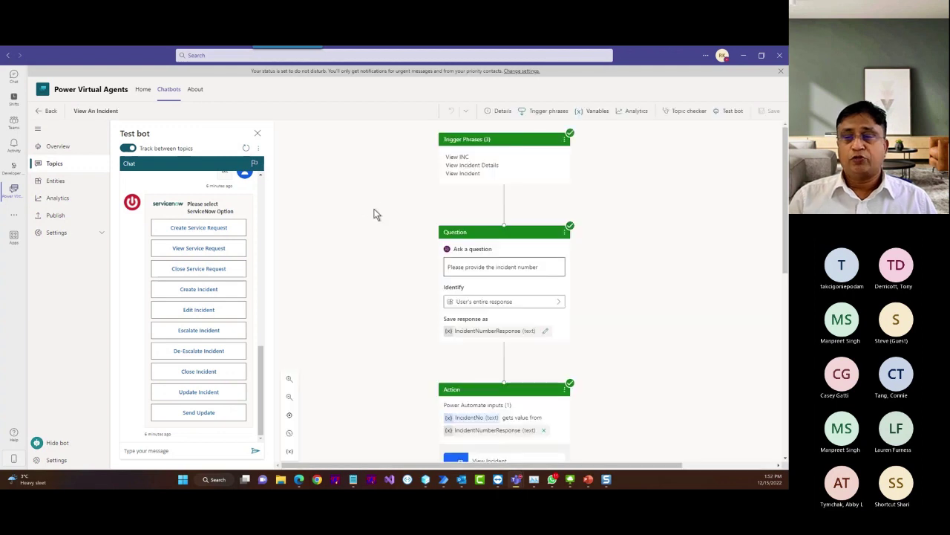
{"action": "scroll", "coordinate": [547, 347], "scroll_direction": "down", "scroll_amount": 3}
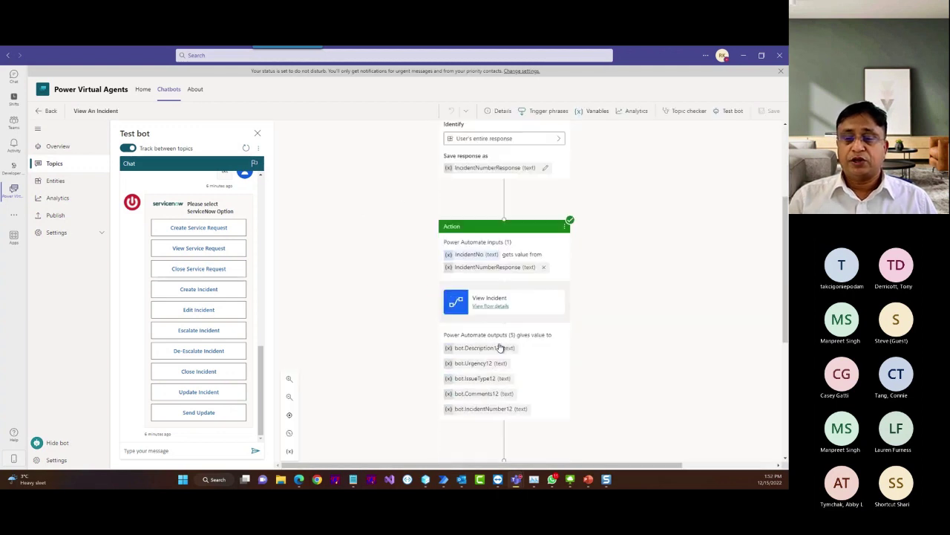
Open the View Incident flow in the editor and expand the List Records action with its advanced options
{"action": "left_click", "coordinate": [491, 304]}
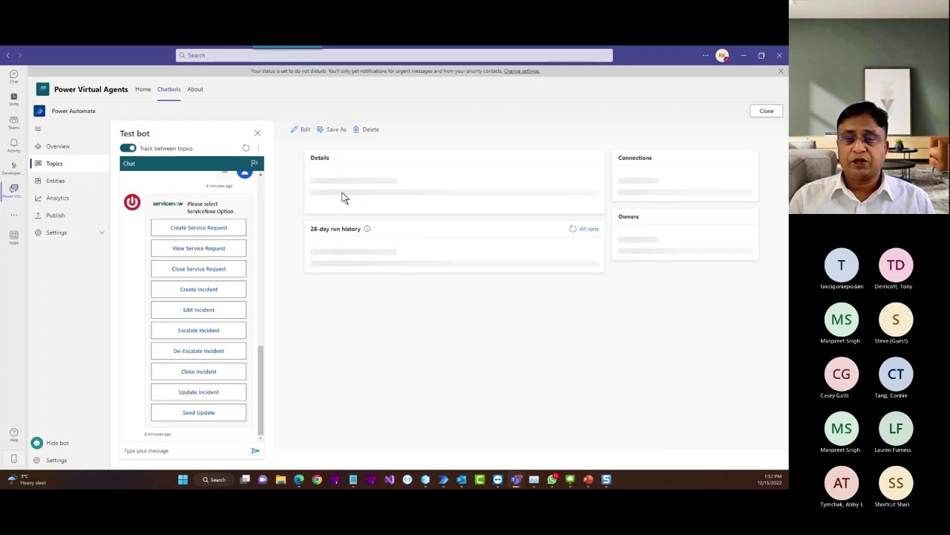
{"action": "left_click", "coordinate": [303, 138]}
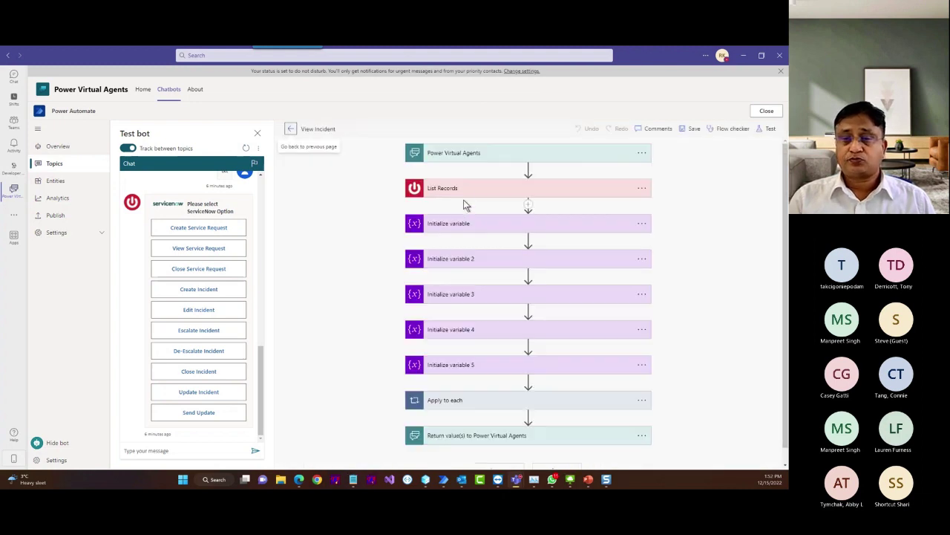
{"action": "left_click", "coordinate": [465, 192]}
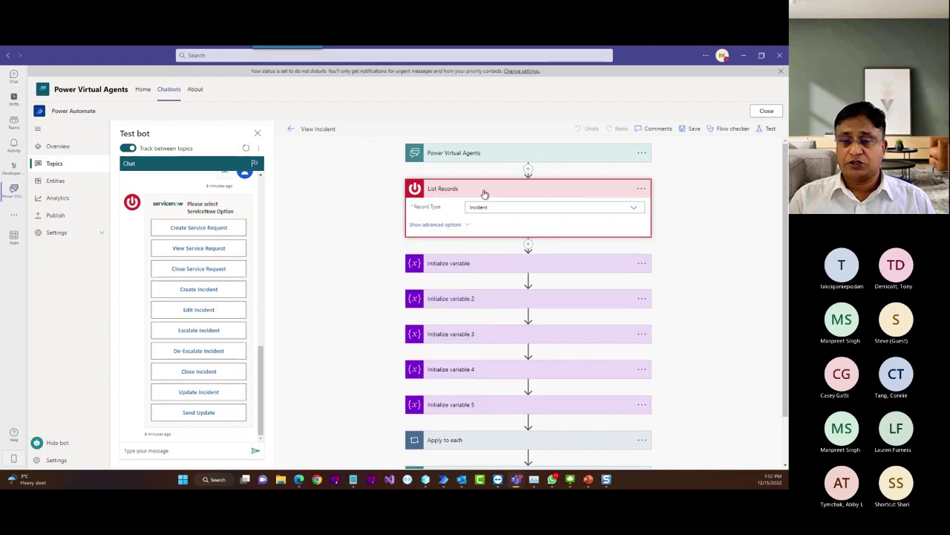
{"action": "left_click", "coordinate": [444, 225]}
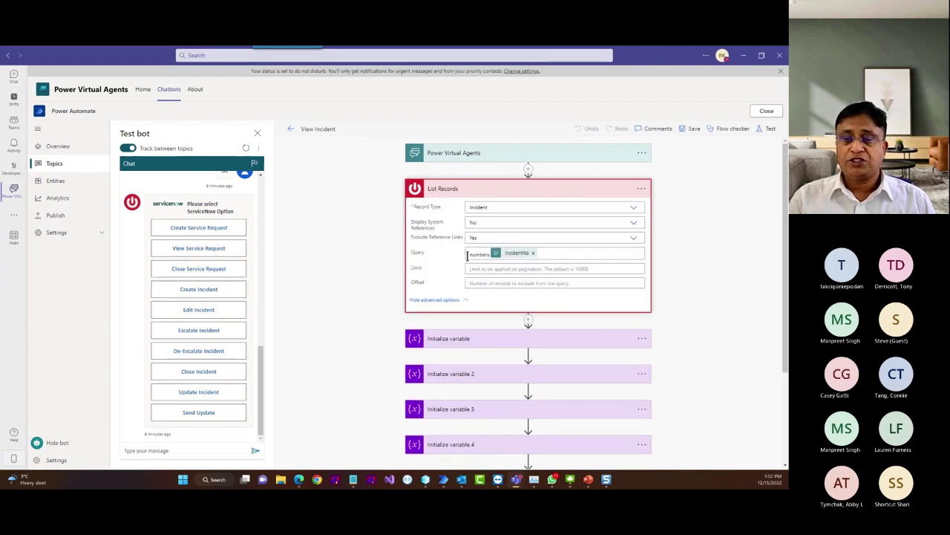
Examine the List Records query that filters incidents by number using the IncidentNo input
{"action": "left_click", "coordinate": [540, 253]}
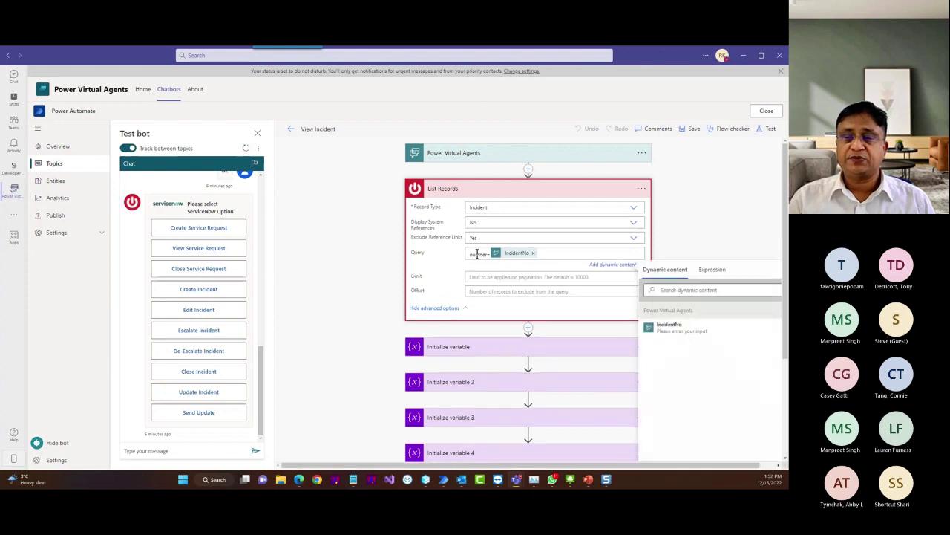
{"action": "double_click", "coordinate": [469, 253]}
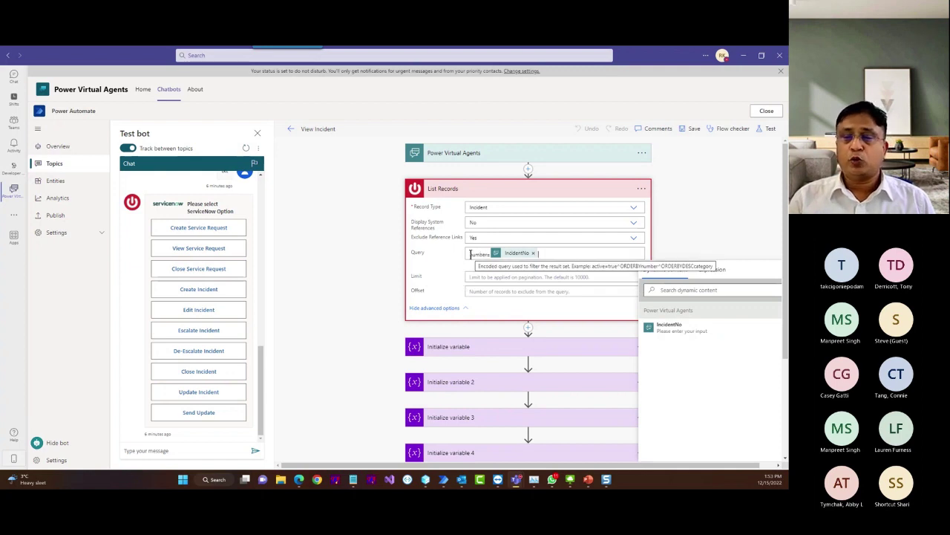
{"action": "mouse_move", "coordinate": [470, 254]}
{"action": "left_mouse_down"}
{"action": "mouse_move", "coordinate": [484, 255]}
{"action": "mouse_move", "coordinate": [475, 255]}
{"action": "left_mouse_up"}
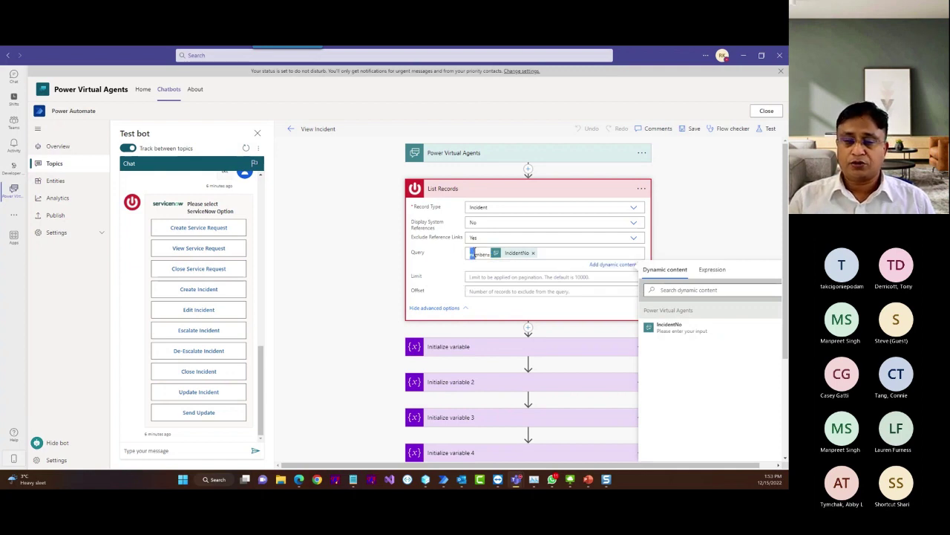
{"action": "left_click", "coordinate": [479, 254]}
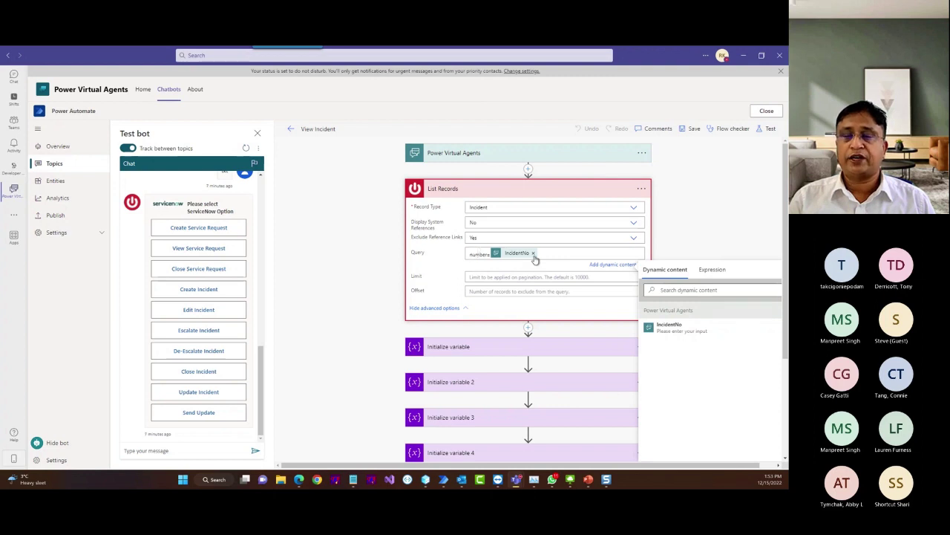
Switch to the browser and show the incident record open in ServiceNow
{"action": "left_click", "coordinate": [742, 56]}
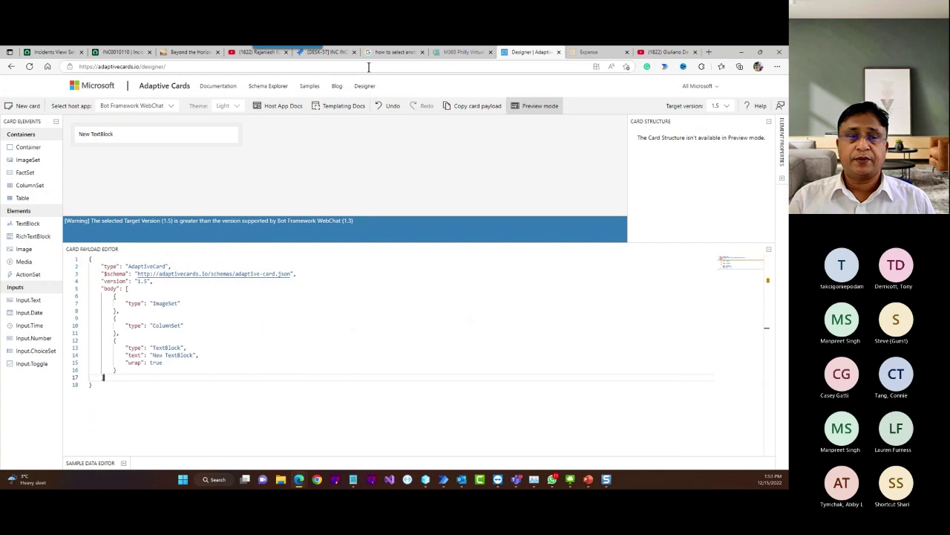
{"action": "left_click", "coordinate": [117, 53]}
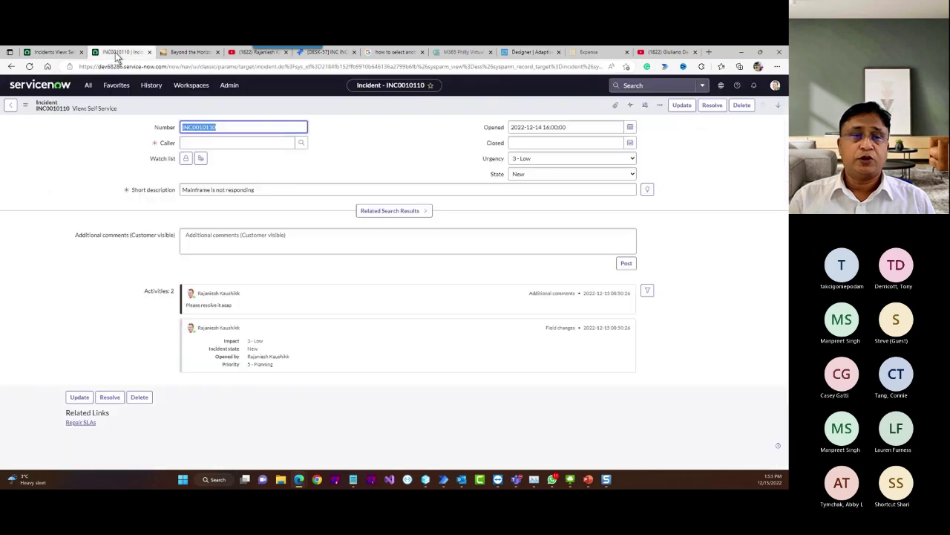
Show the ServiceNow Incidents list and start a filter condition on the Number field with the operator "is"
{"action": "left_click", "coordinate": [52, 52]}
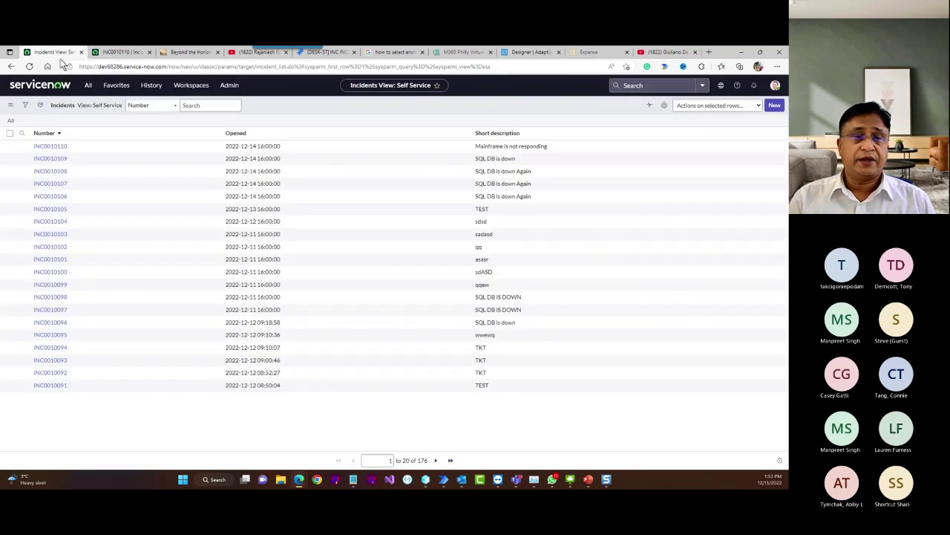
{"action": "left_click", "coordinate": [25, 108]}
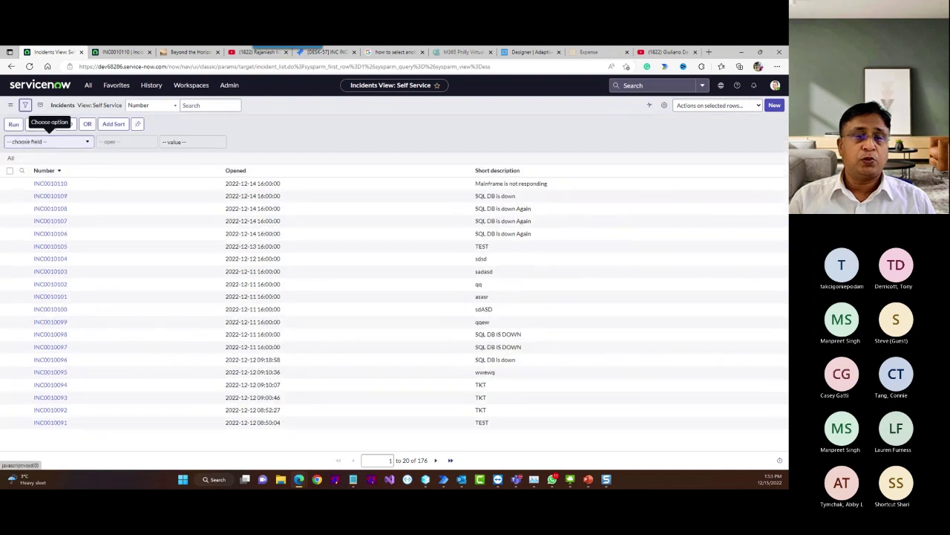
{"action": "left_click", "coordinate": [54, 142]}
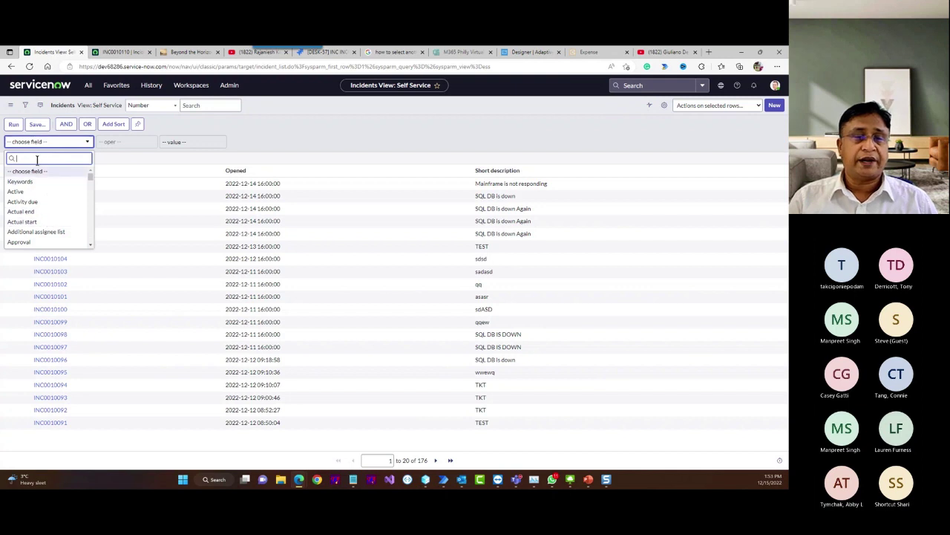
{"action": "type", "text": "numb"}
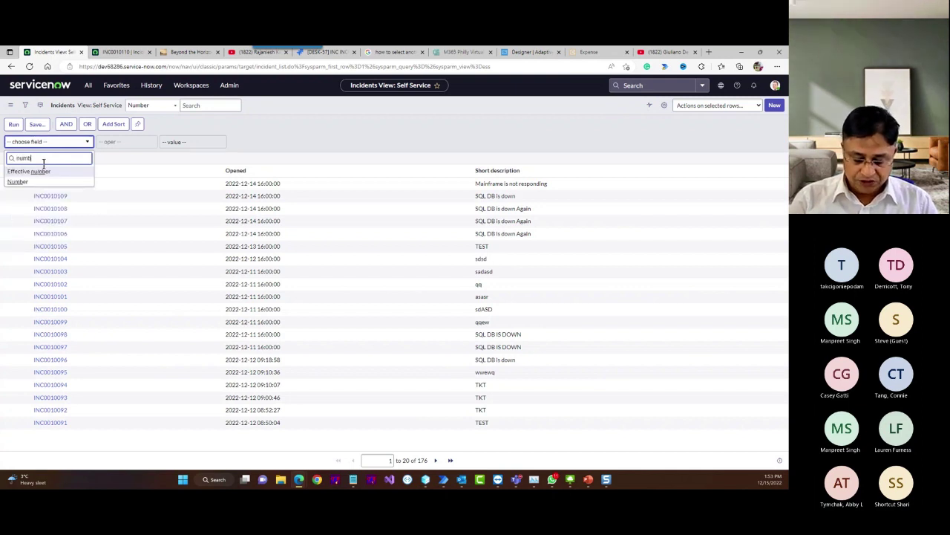
{"action": "type", "text": "er"}
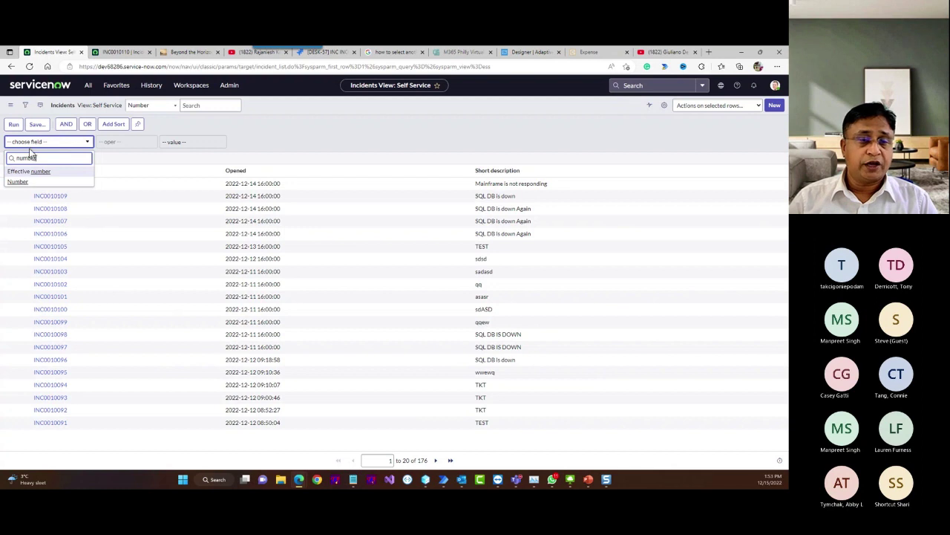
{"action": "left_click", "coordinate": [19, 181]}
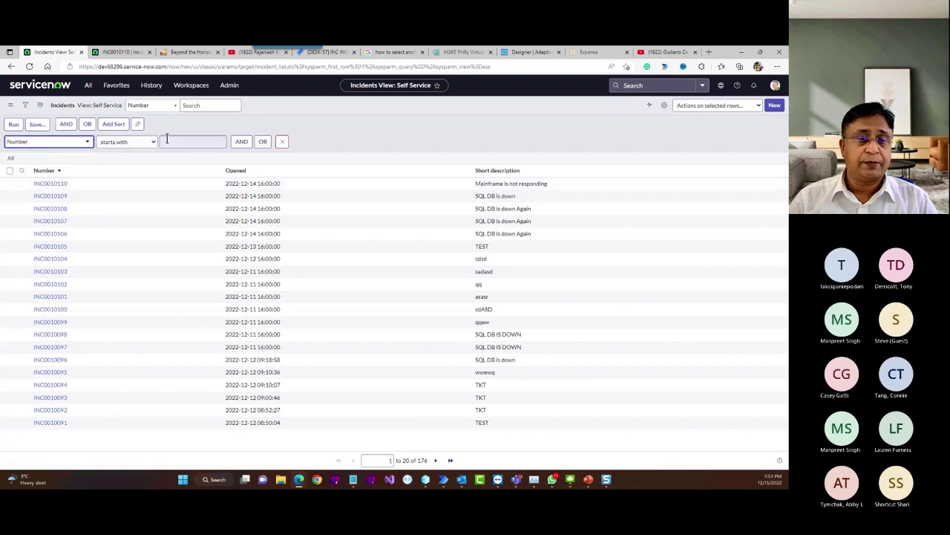
{"action": "left_click", "coordinate": [151, 142]}
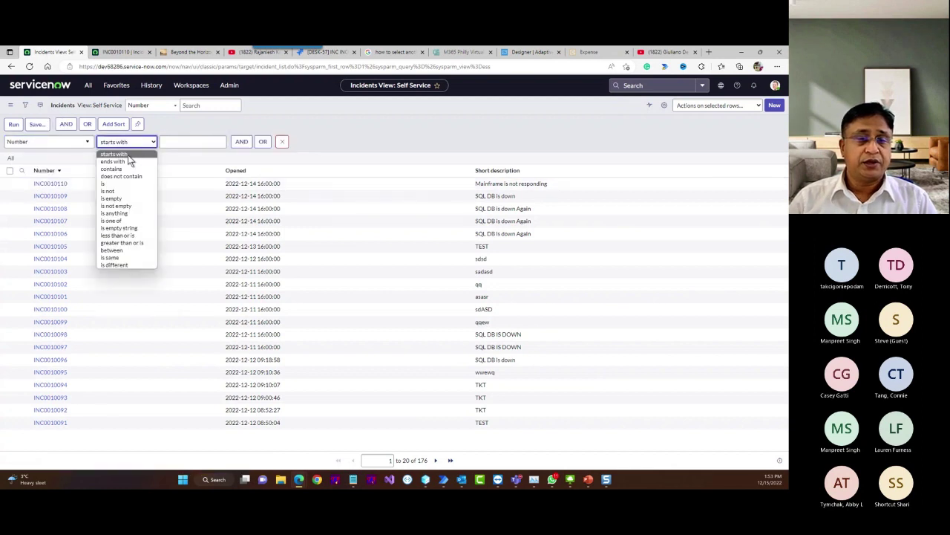
{"action": "left_click", "coordinate": [111, 183]}
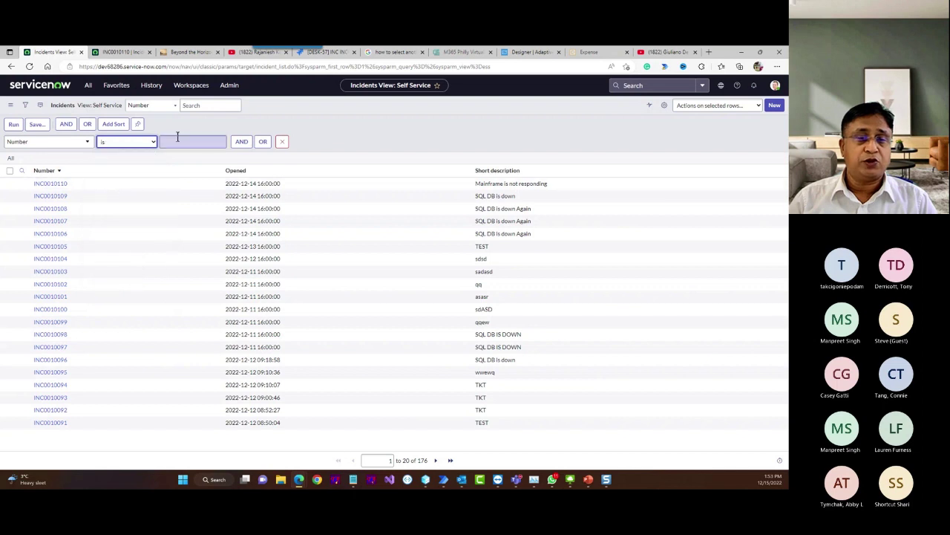
Copy INC0010110 from the list's first row into the Number condition as its value and run the filter
{"action": "left_click", "coordinate": [186, 142]}
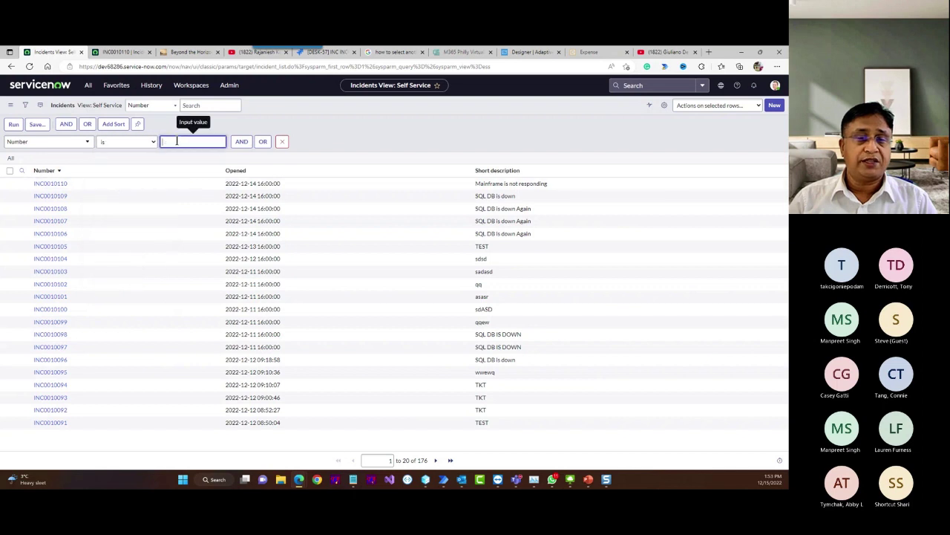
{"action": "left_click", "coordinate": [74, 184]}
{"action": "left_click_drag", "start_coordinate": [74, 184], "coordinate": [31, 184]}
{"action": "key", "text": "ctrl+c"}
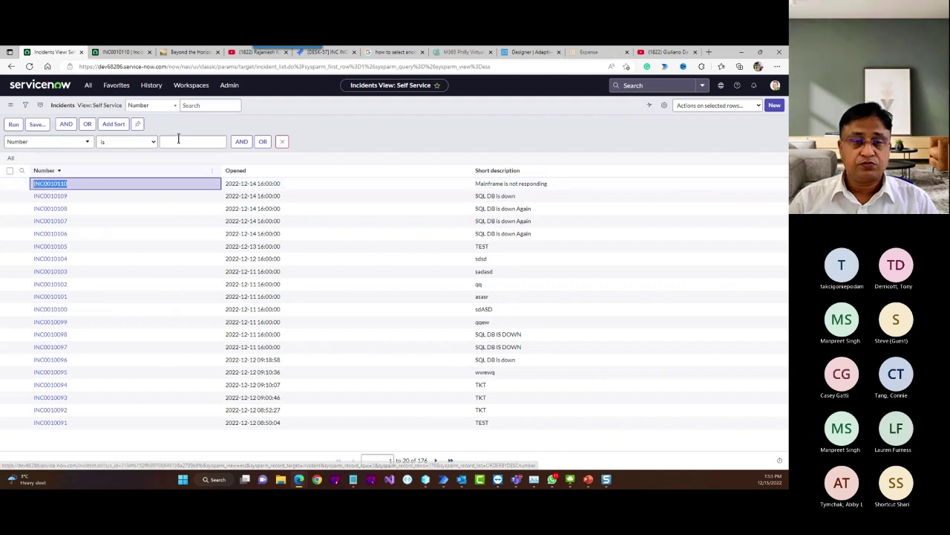
{"action": "left_click", "coordinate": [191, 142]}
{"action": "key", "text": "ctrl+v"}
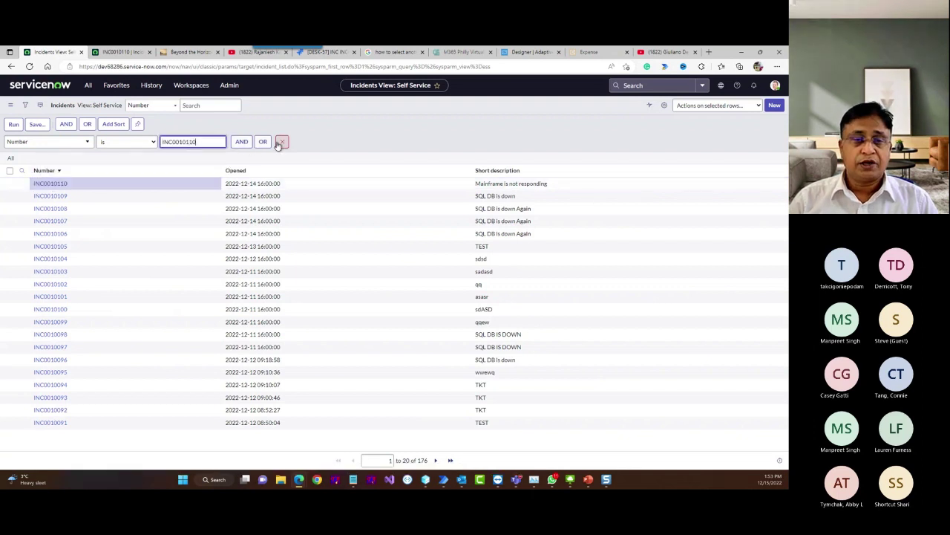
{"action": "left_click", "coordinate": [14, 124]}
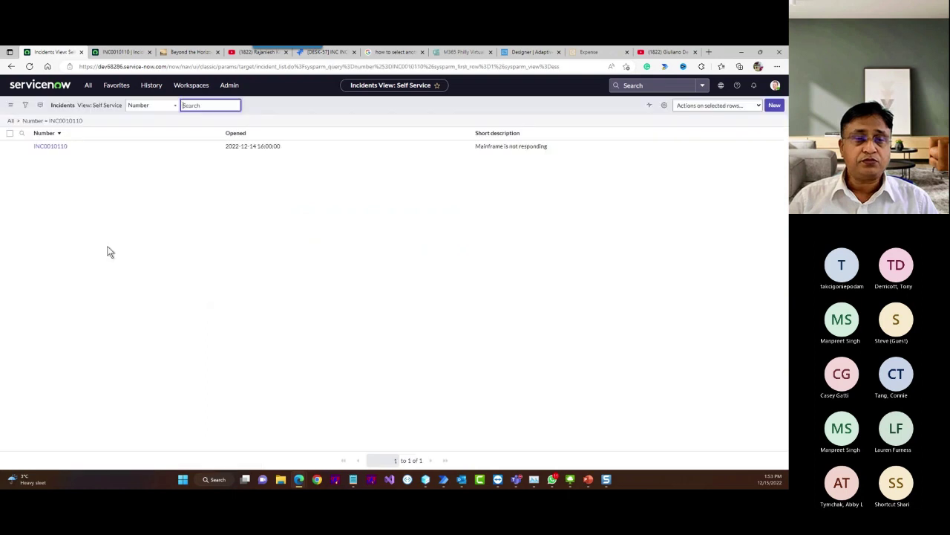
Copy the query of the Number = INC0010110 filter and paste it into a new Notepad document
{"action": "right_click", "coordinate": [78, 125]}
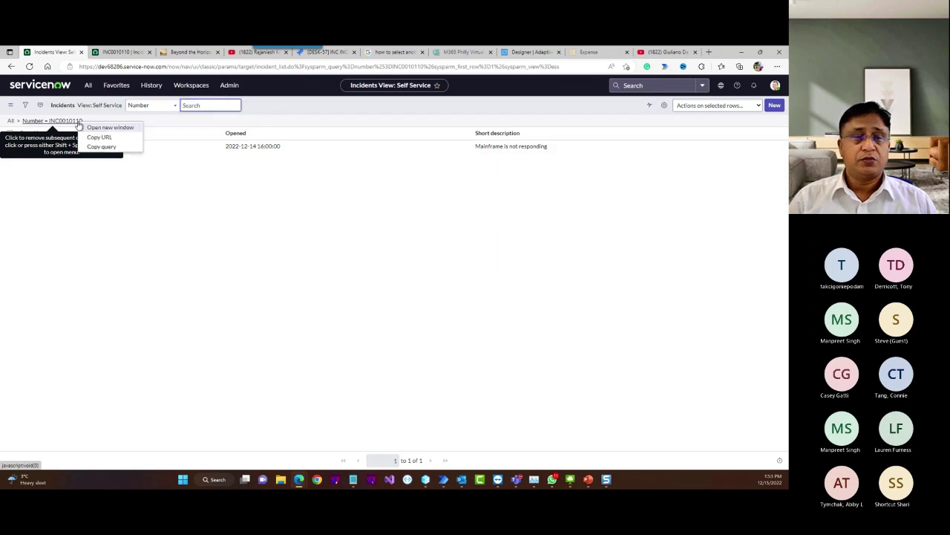
{"action": "left_click", "coordinate": [113, 147]}
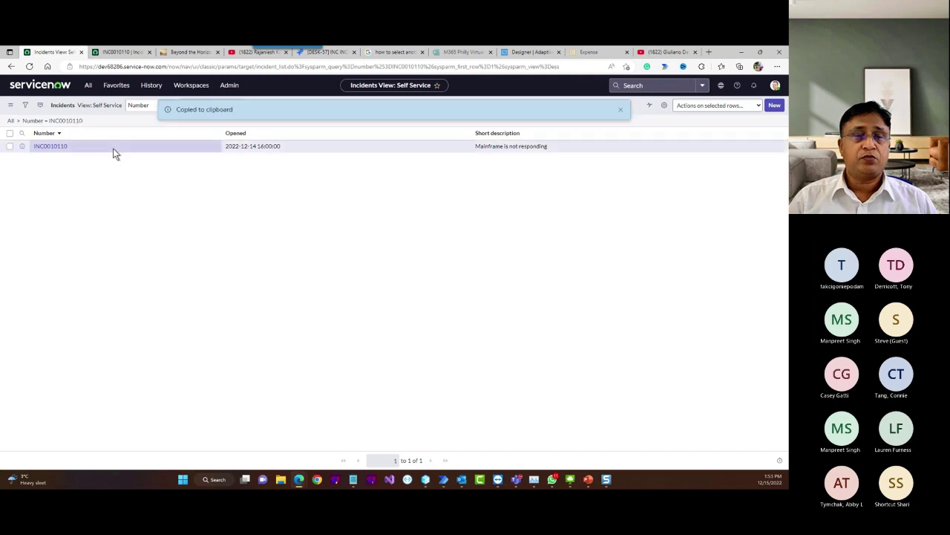
{"action": "left_click", "coordinate": [354, 479]}
{"action": "right_click", "coordinate": [354, 480]}
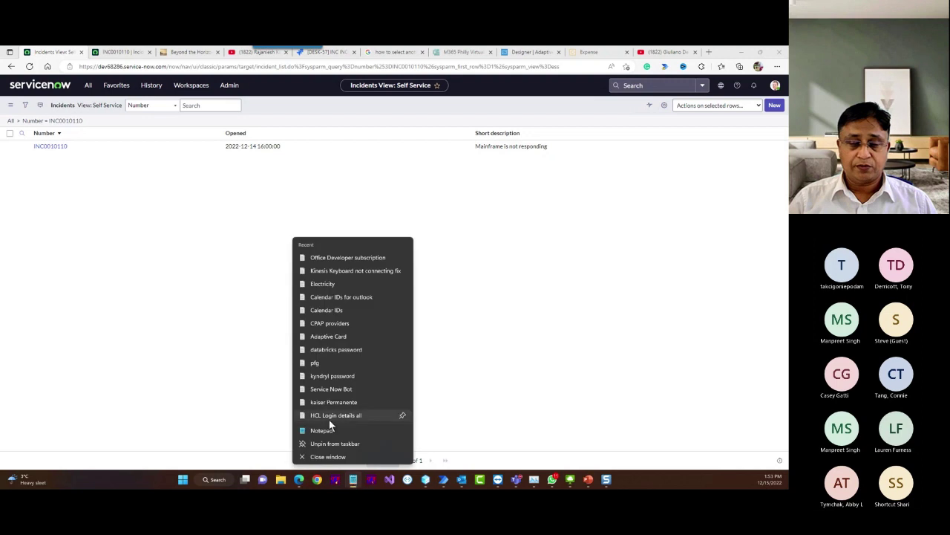
{"action": "left_click", "coordinate": [316, 432]}
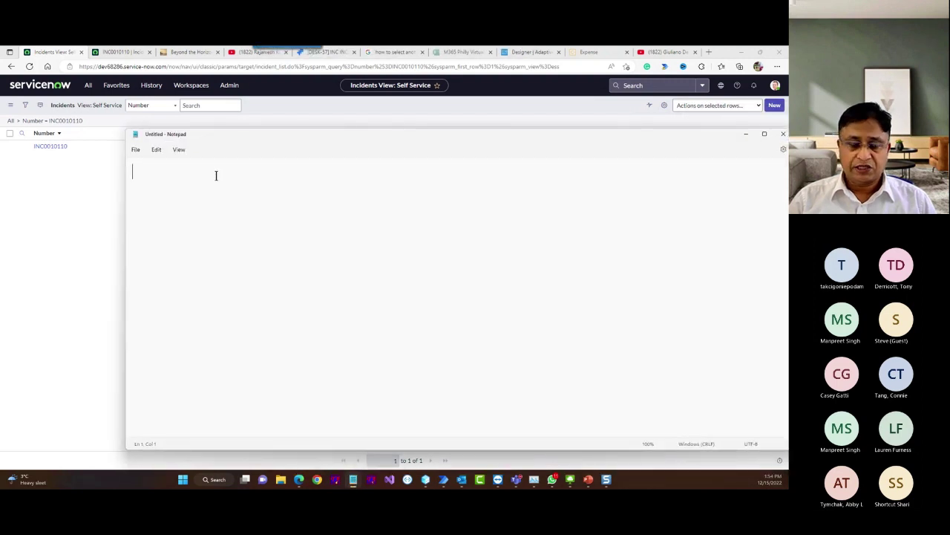
{"action": "key", "text": "ctrl+v"}
Highlight the pasted number=INC0010110 query text in Notepad to point out its format
{"action": "left_click_drag", "start_coordinate": [285, 173], "coordinate": [132, 175]}
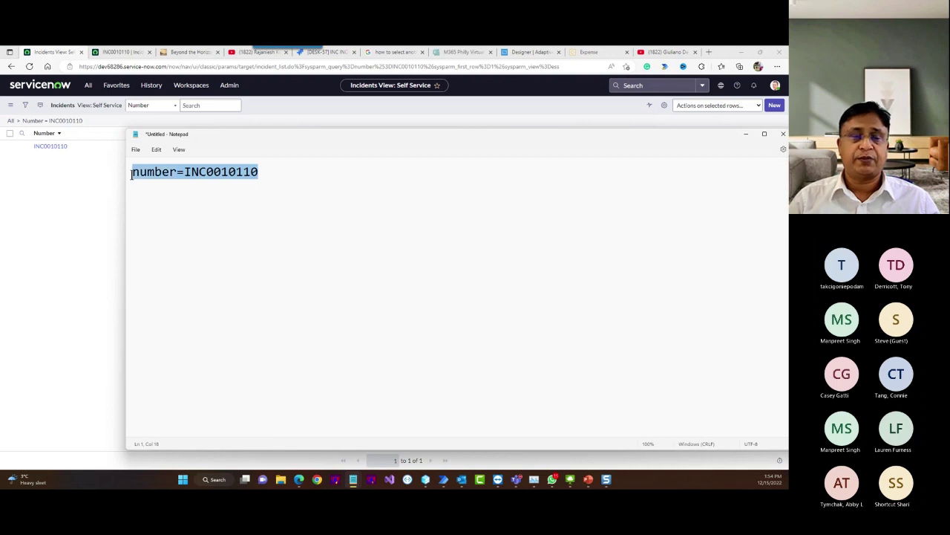
{"action": "left_click", "coordinate": [261, 172]}
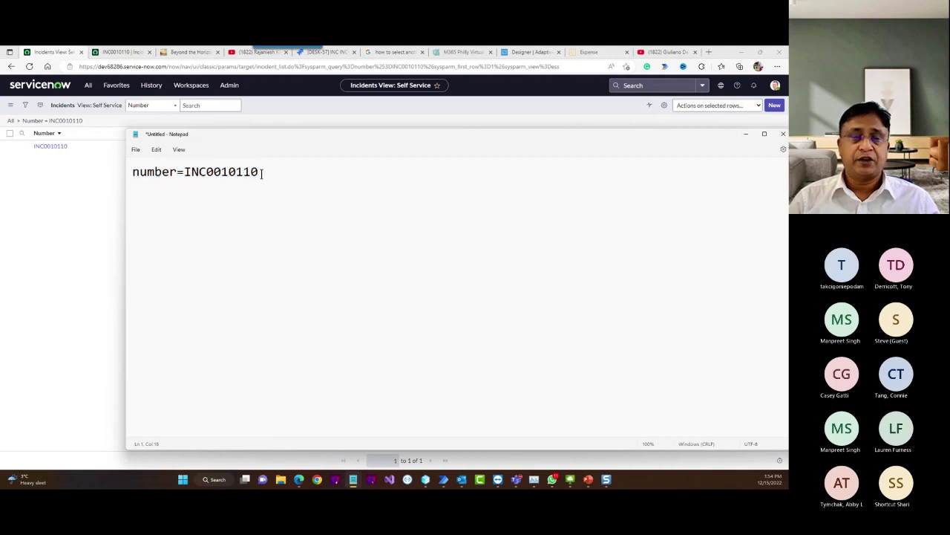
{"action": "left_click_drag", "start_coordinate": [261, 173], "coordinate": [123, 173]}
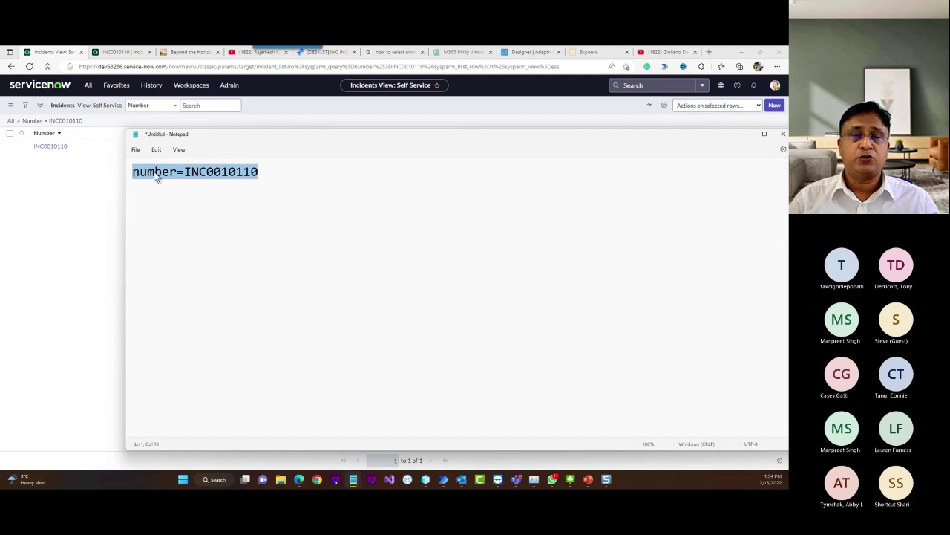
{"action": "left_click", "coordinate": [237, 173]}
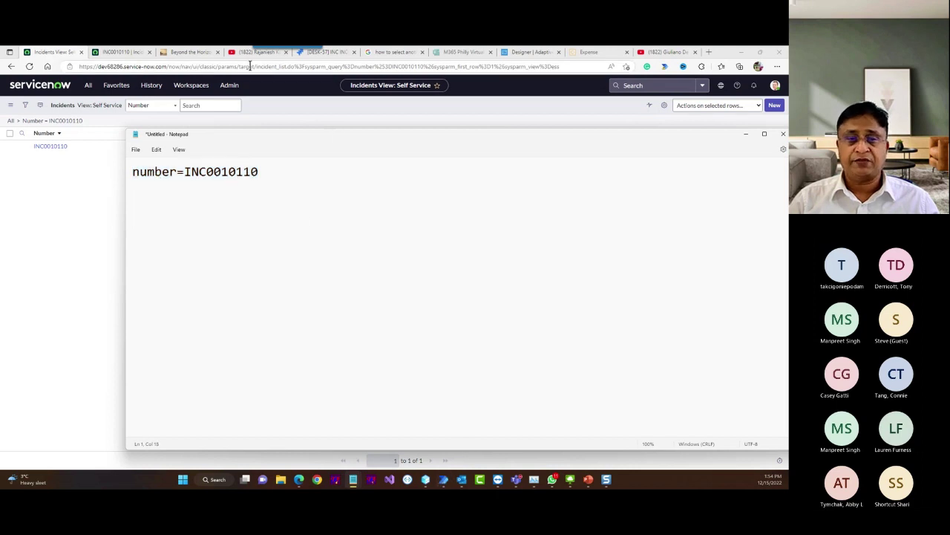
Switch to the View Incident flow in Teams and expand its Power Virtual Agents trigger to compare the IncidentNo input with the List Records query
{"action": "left_click", "coordinate": [516, 480]}
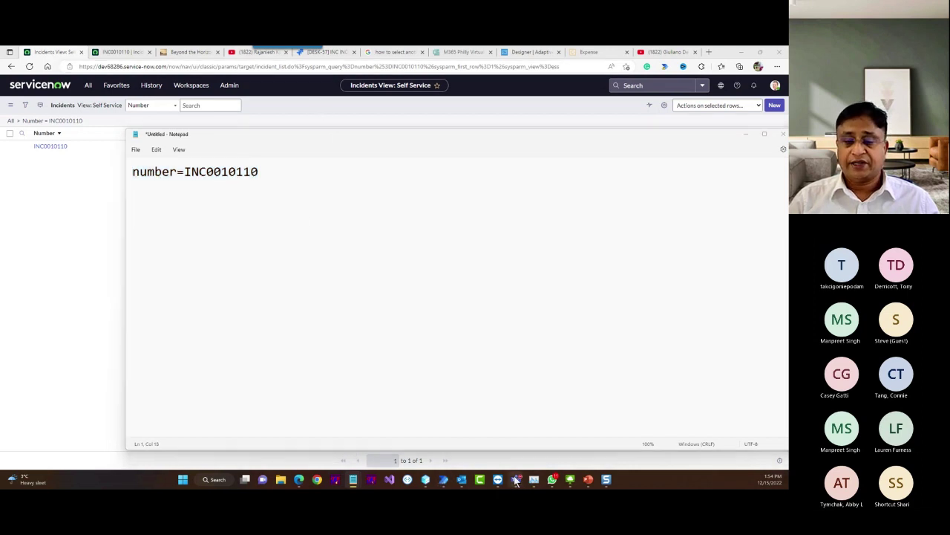
{"action": "left_click", "coordinate": [414, 407]}
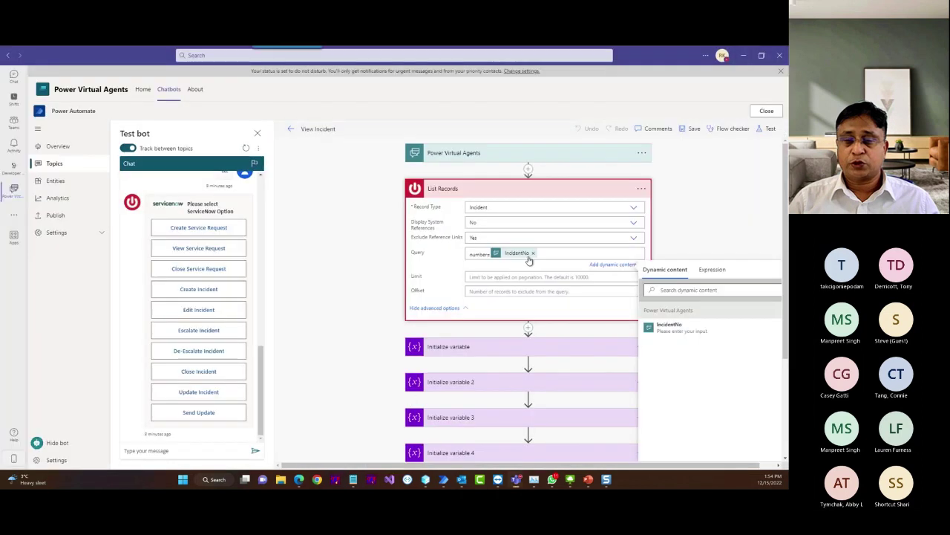
{"action": "left_click", "coordinate": [462, 152]}
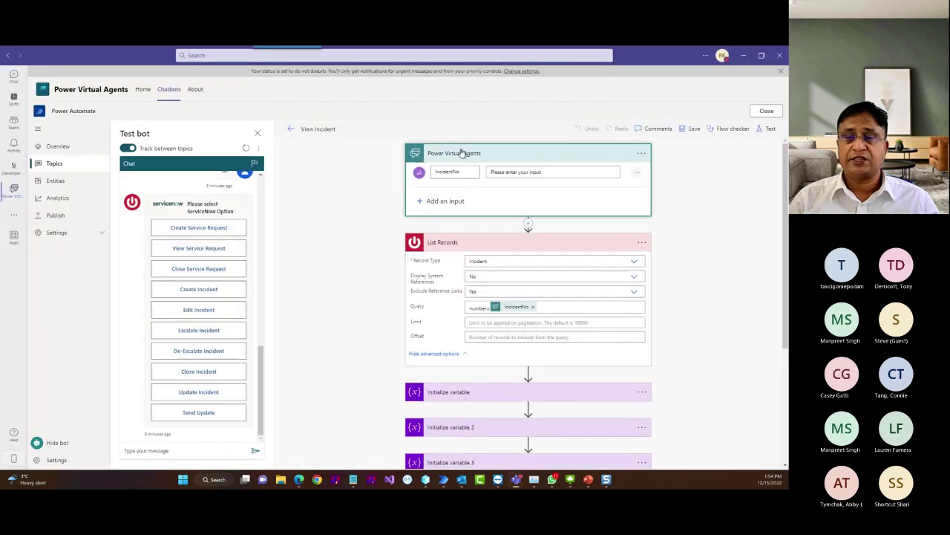
{"action": "scroll", "coordinate": [504, 303], "scroll_direction": "down", "scroll_amount": 2}
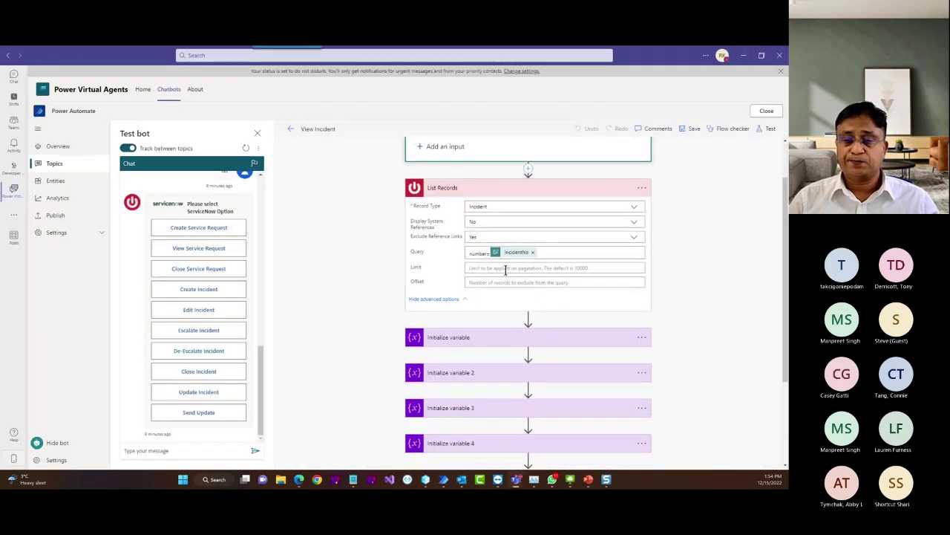
Expand the Apply to each loop and the Return value(s) to Power Virtual Agents action, and review their string variables and outputs
{"action": "scroll", "coordinate": [522, 242], "scroll_direction": "down", "scroll_amount": 5}
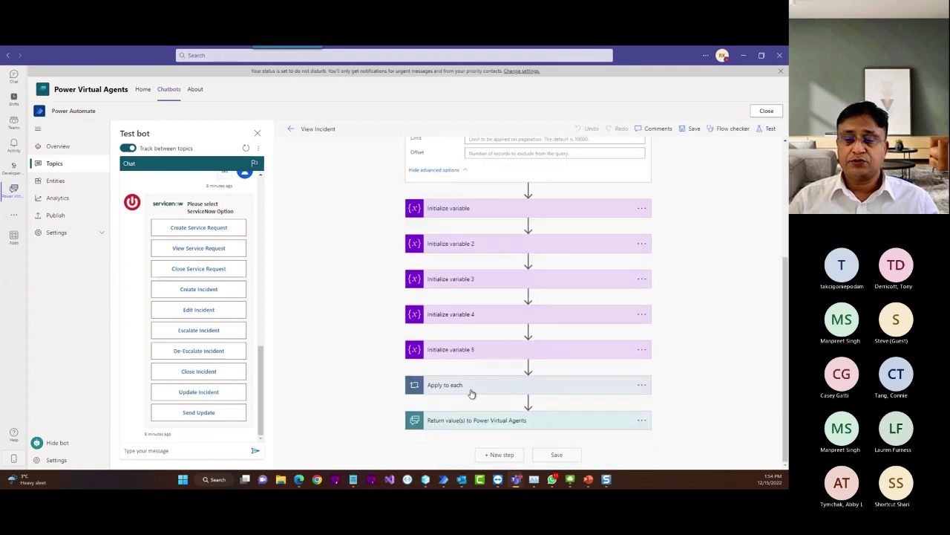
{"action": "left_click", "coordinate": [474, 388]}
{"action": "scroll", "coordinate": [456, 381], "scroll_direction": "down", "scroll_amount": 1}
{"action": "scroll", "coordinate": [445, 371], "scroll_direction": "down", "scroll_amount": 1}
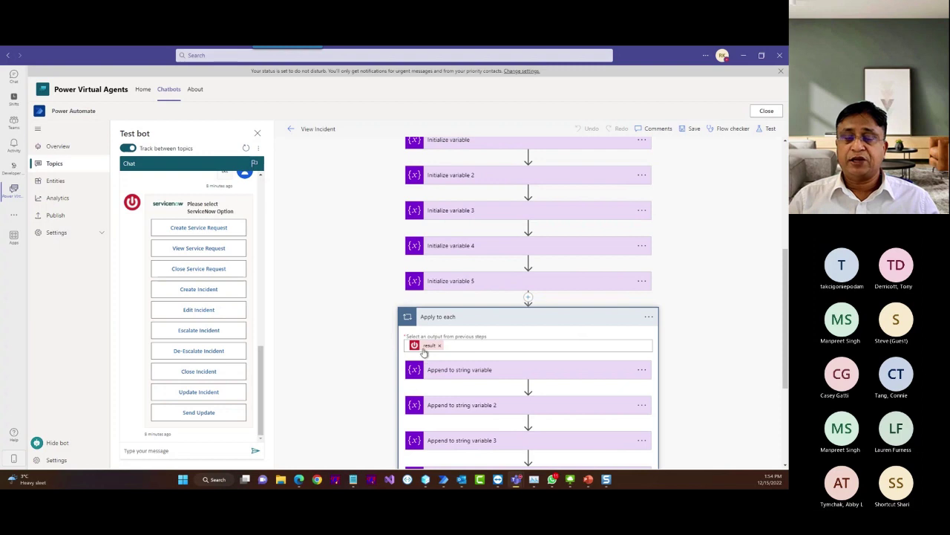
{"action": "scroll", "coordinate": [460, 376], "scroll_direction": "down", "scroll_amount": 2}
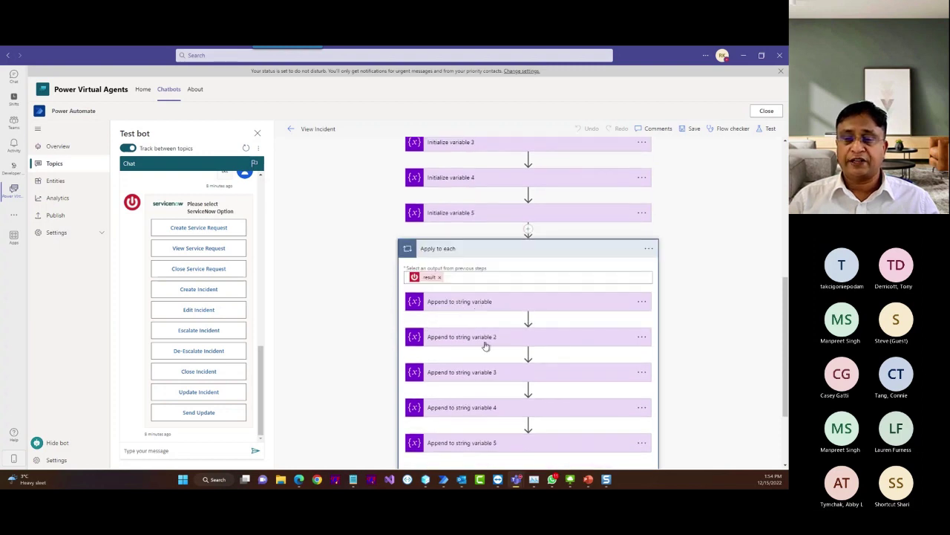
{"action": "scroll", "coordinate": [486, 349], "scroll_direction": "down", "scroll_amount": 3}
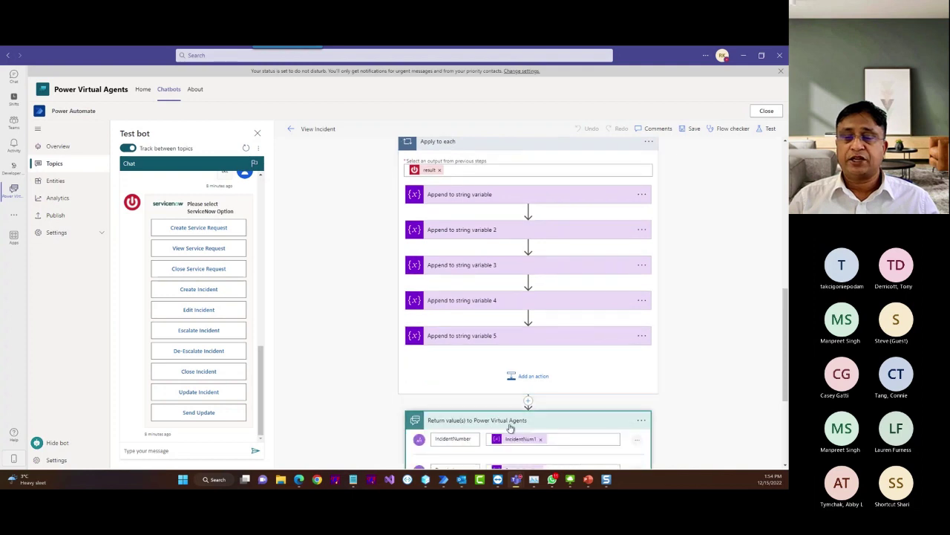
{"action": "scroll", "coordinate": [510, 428], "scroll_direction": "down", "scroll_amount": 4}
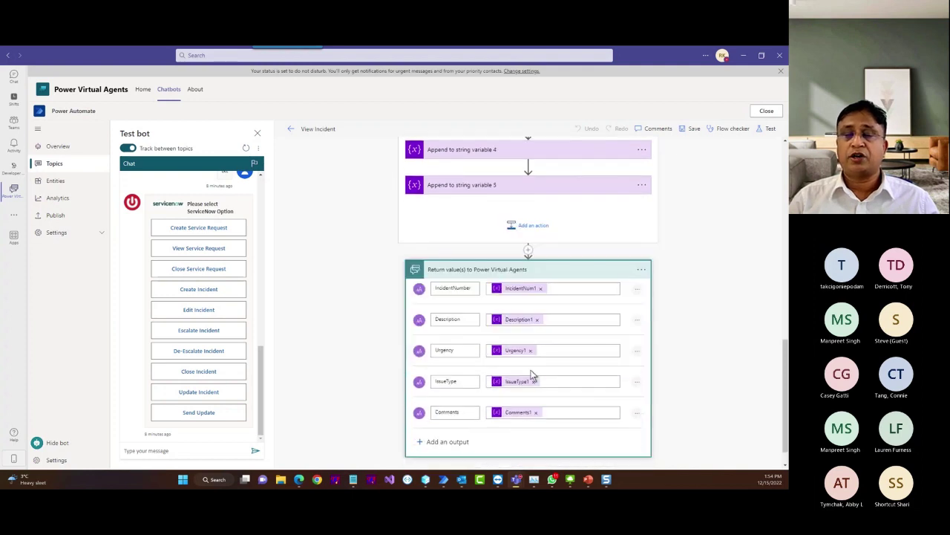
Leave the flow and review the View An Incident topic's action inputs, outputs and redirect to the ViewIncident dialog
{"action": "left_click", "coordinate": [290, 128]}
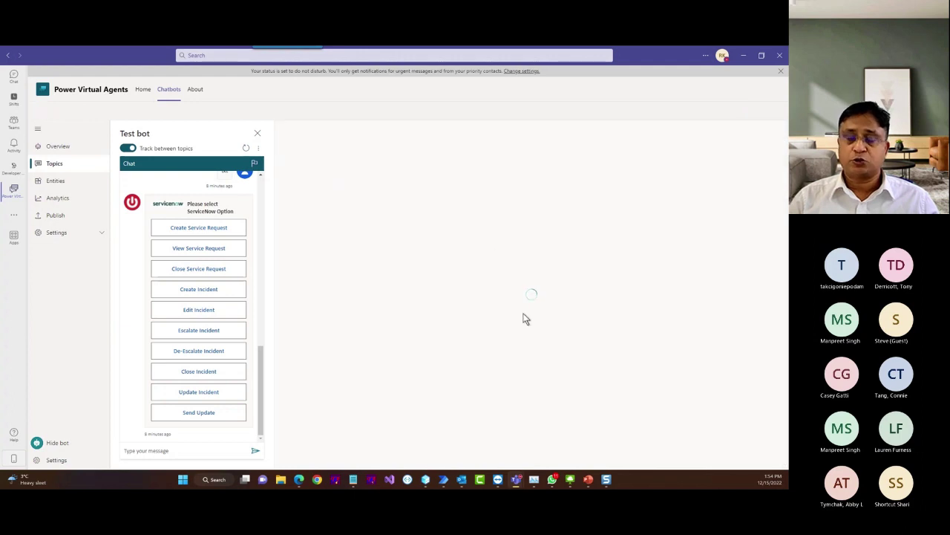
{"action": "scroll", "coordinate": [542, 355], "scroll_direction": "down", "scroll_amount": 3}
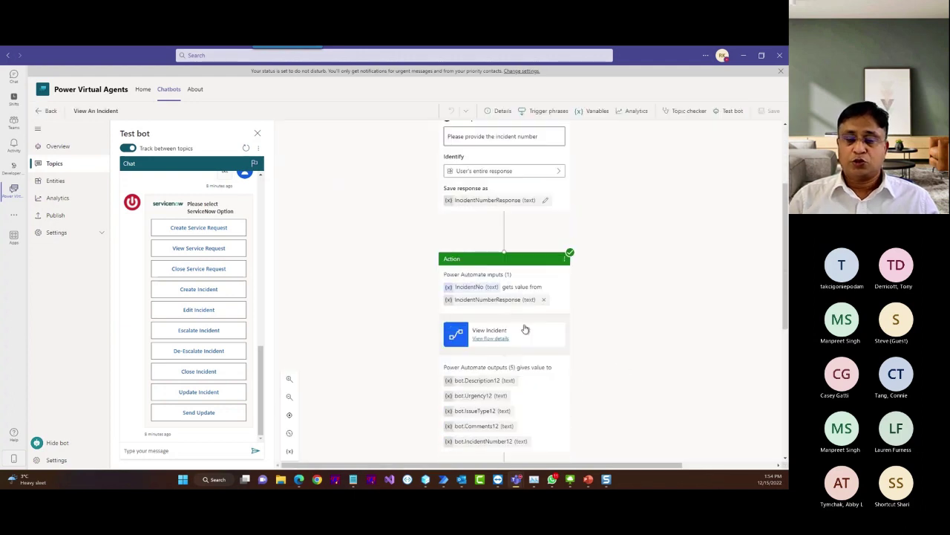
{"action": "scroll", "coordinate": [504, 286], "scroll_direction": "down", "scroll_amount": 2}
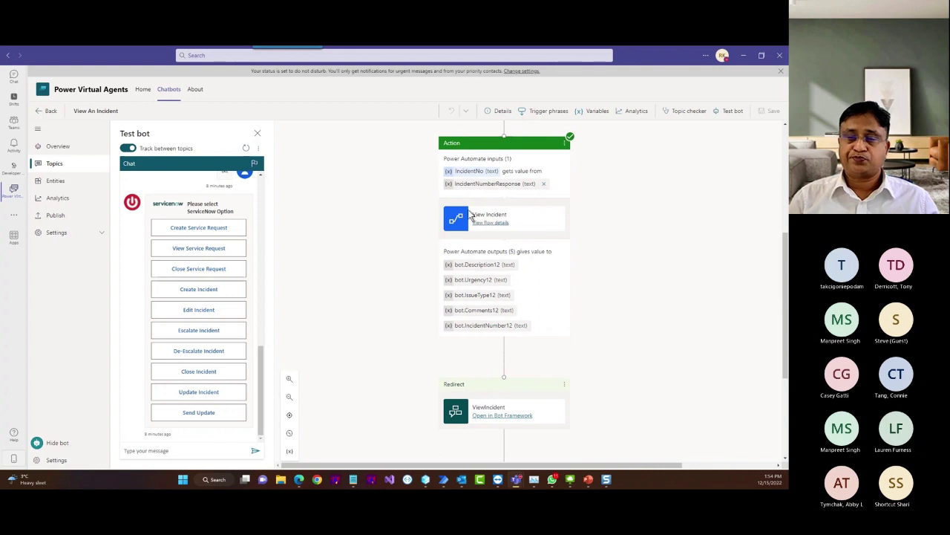
{"action": "scroll", "coordinate": [575, 236], "scroll_direction": "down", "scroll_amount": 1}
{"action": "scroll", "coordinate": [502, 241], "scroll_direction": "down", "scroll_amount": 1}
{"action": "scroll", "coordinate": [497, 252], "scroll_direction": "up", "scroll_amount": 3}
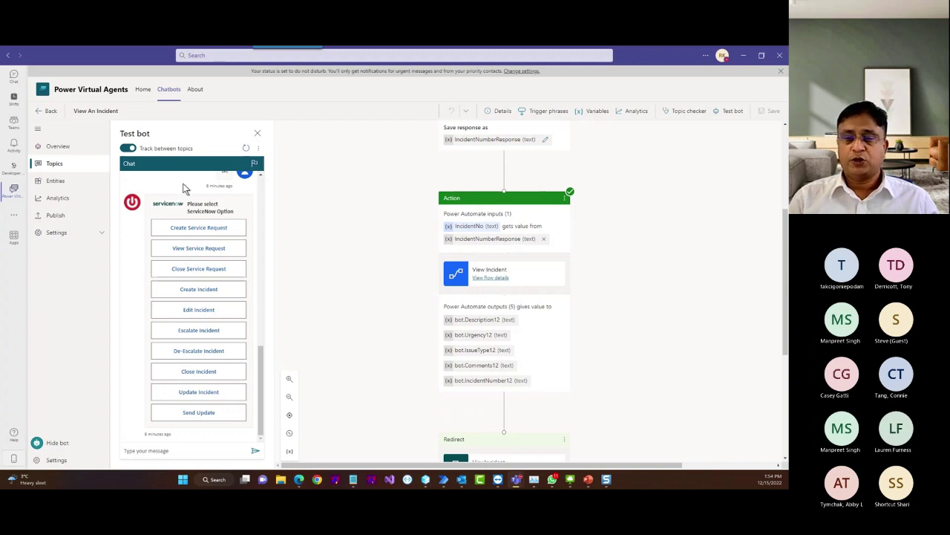
Return to the chatbot's topics list and look through the existing topics
{"action": "left_click", "coordinate": [65, 165]}
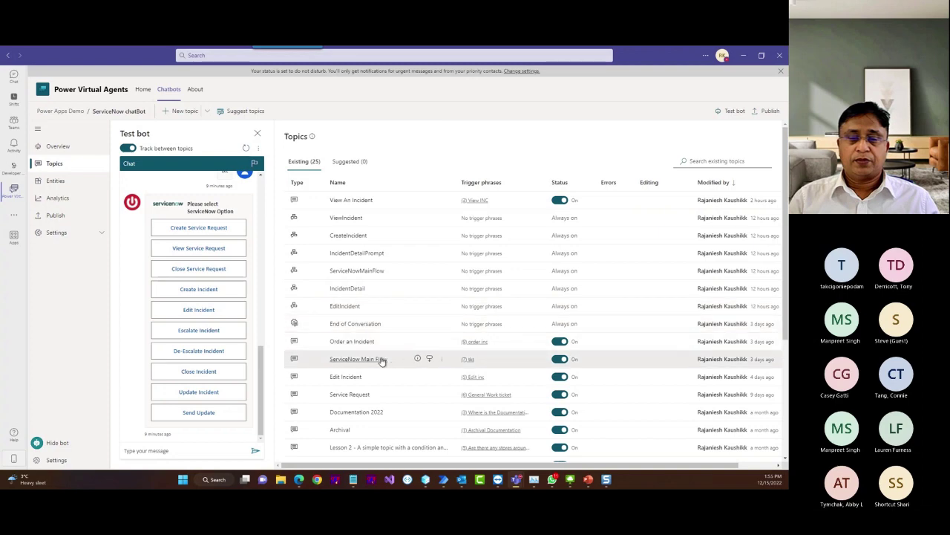
{"action": "scroll", "coordinate": [381, 361], "scroll_direction": "down", "scroll_amount": 2}
{"action": "scroll", "coordinate": [383, 361], "scroll_direction": "up", "scroll_amount": 2}
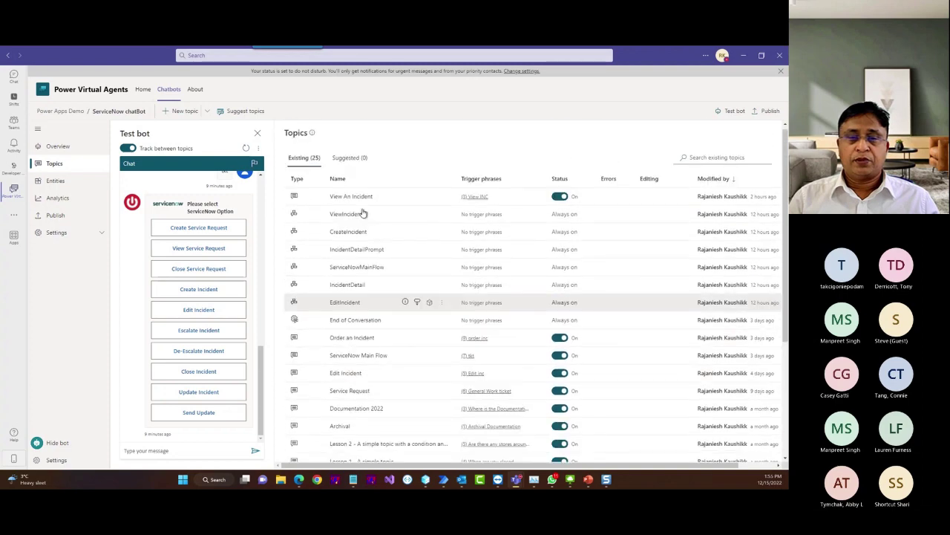
Find the Order an Incident topic in the topics list, open it and review its actions through to Create JIRA issue
{"action": "scroll", "coordinate": [377, 401], "scroll_direction": "down", "scroll_amount": 2}
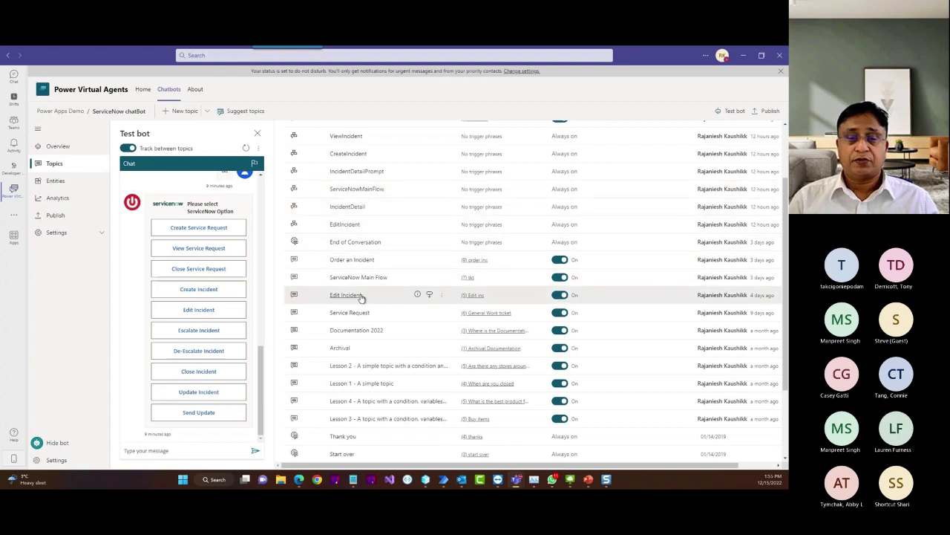
{"action": "scroll", "coordinate": [370, 342], "scroll_direction": "down", "scroll_amount": 1}
{"action": "scroll", "coordinate": [370, 358], "scroll_direction": "up", "scroll_amount": 3}
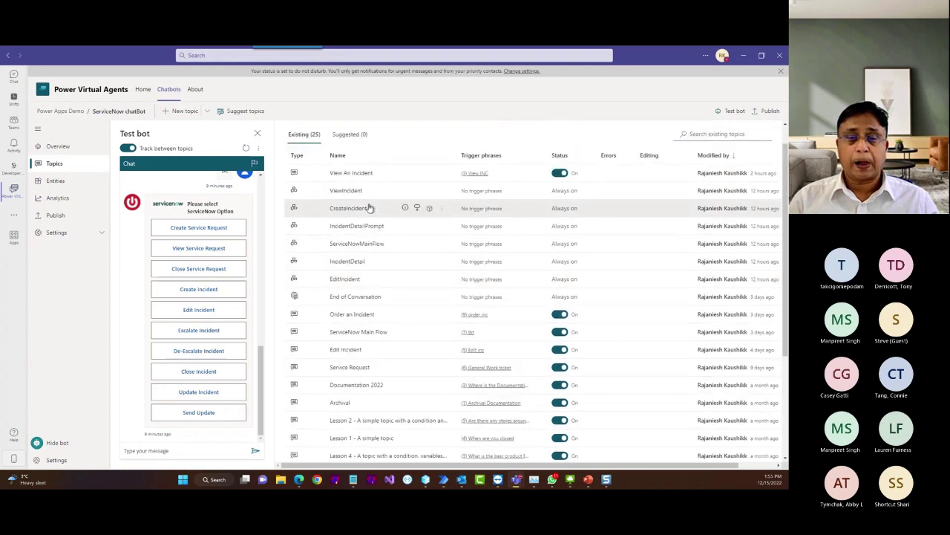
{"action": "left_click", "coordinate": [361, 314]}
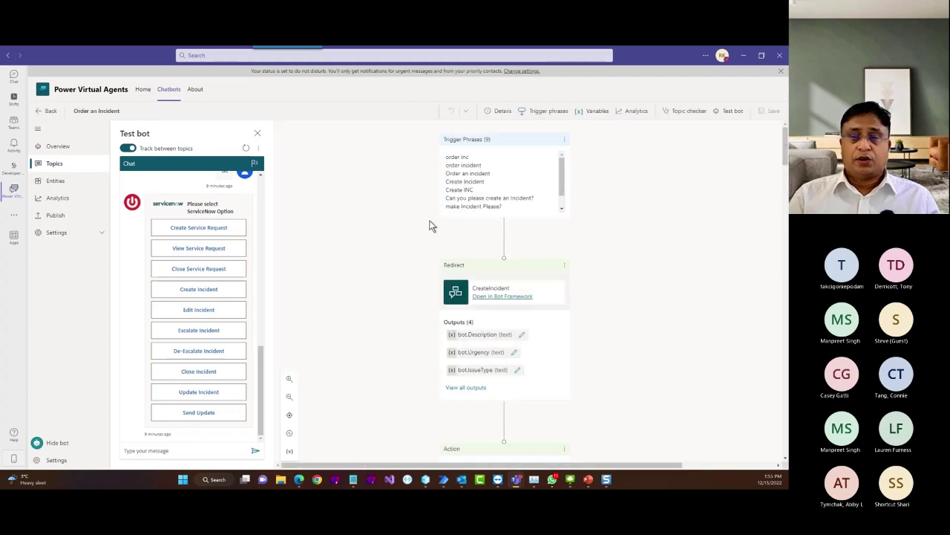
{"action": "scroll", "coordinate": [544, 274], "scroll_direction": "down", "scroll_amount": 10}
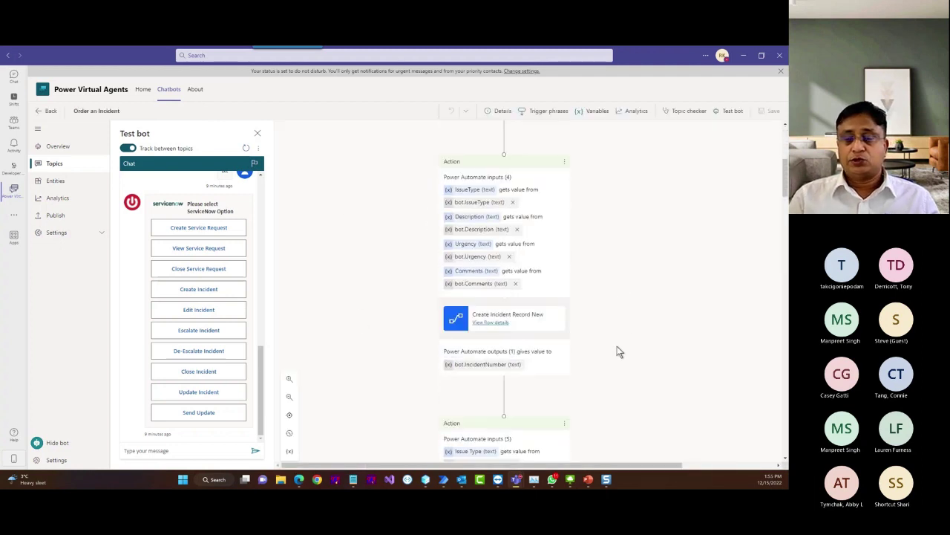
{"action": "scroll", "coordinate": [562, 287], "scroll_direction": "down", "scroll_amount": 5}
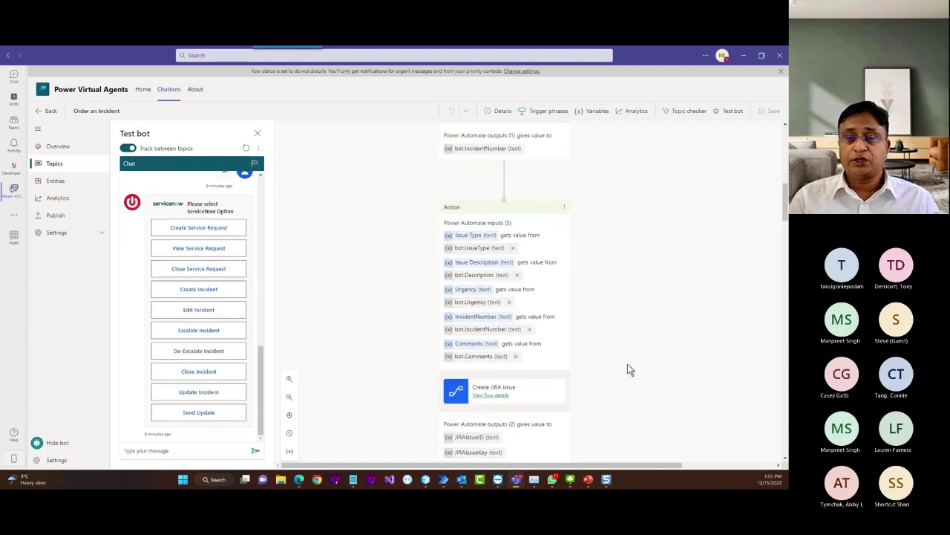
Open the Create JIRA issue flow for editing, expand its trigger and Create a new issue (V2) action, and check the action's connection references
{"action": "left_click", "coordinate": [496, 283]}
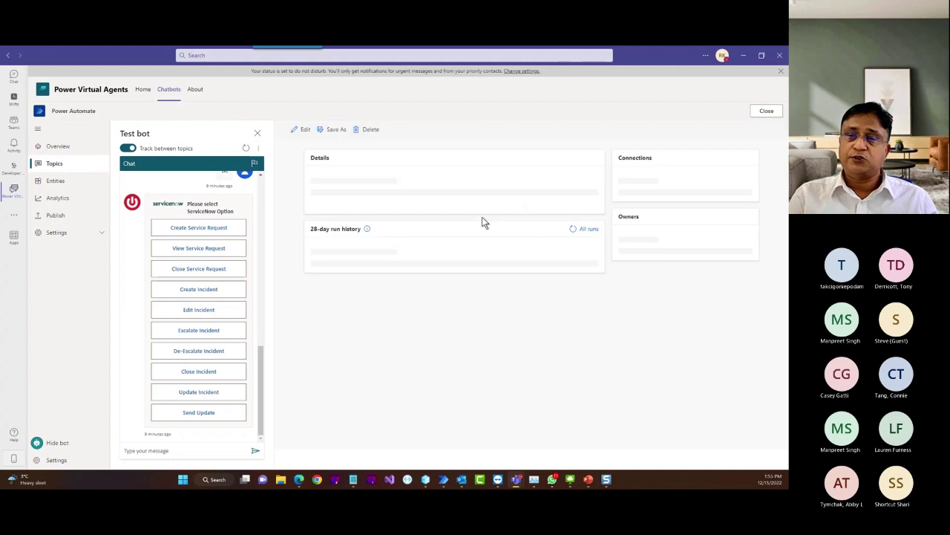
{"action": "left_click", "coordinate": [301, 129]}
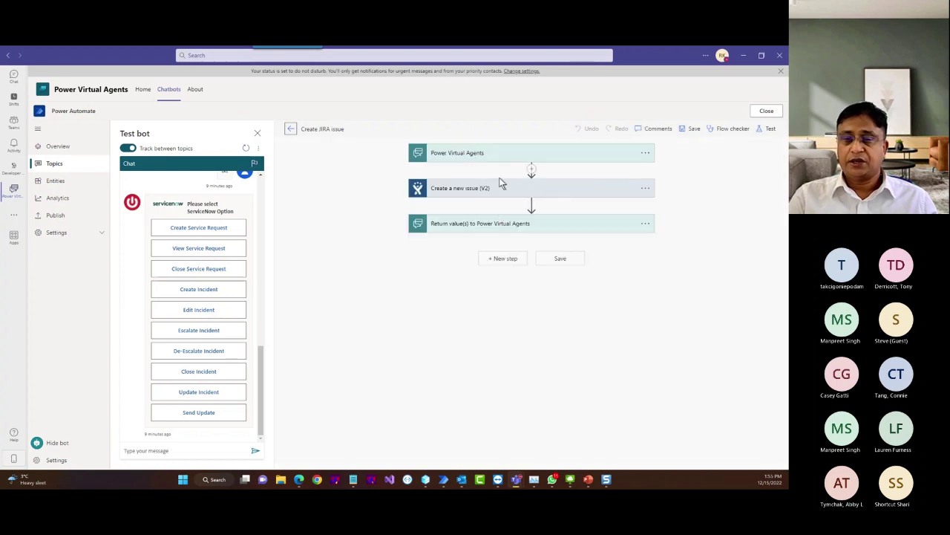
{"action": "left_click", "coordinate": [490, 156]}
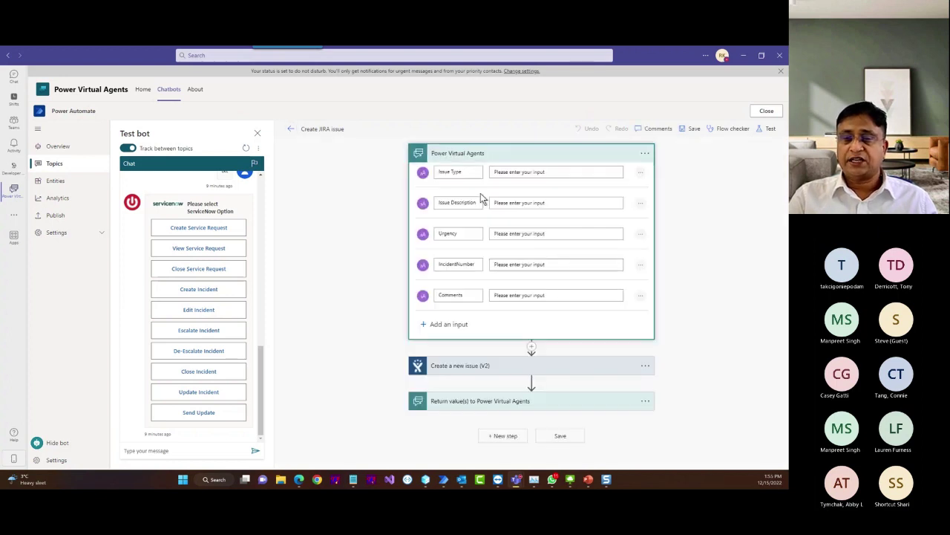
{"action": "left_click", "coordinate": [512, 368]}
{"action": "left_click", "coordinate": [642, 365]}
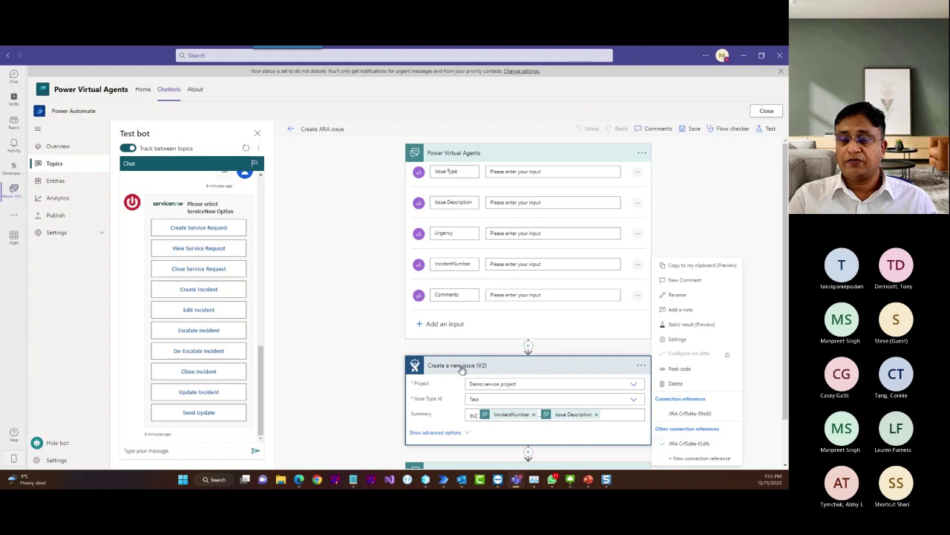
{"action": "left_click", "coordinate": [315, 327]}
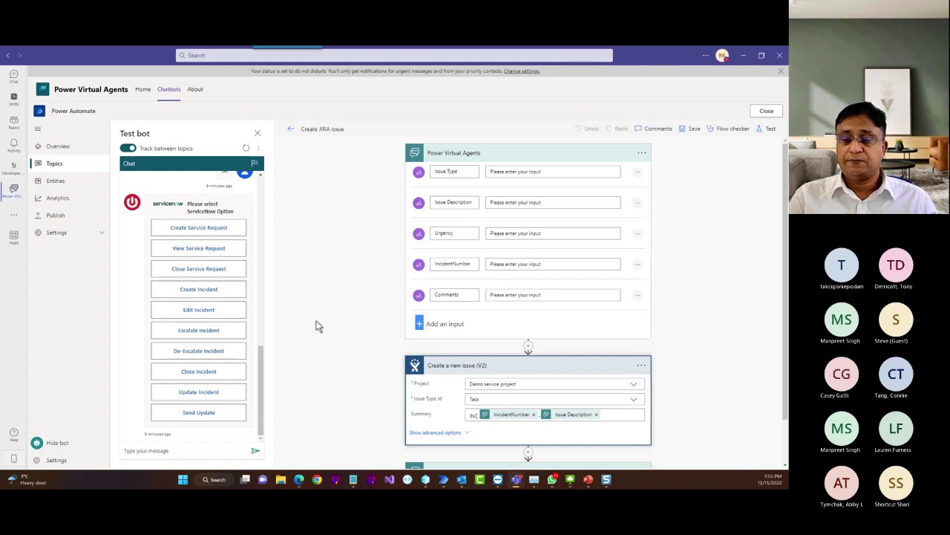
Show the advanced options of Create a new issue (V2) and examine its Description fields and the Due date expression
{"action": "scroll", "coordinate": [508, 356], "scroll_direction": "down", "scroll_amount": 2}
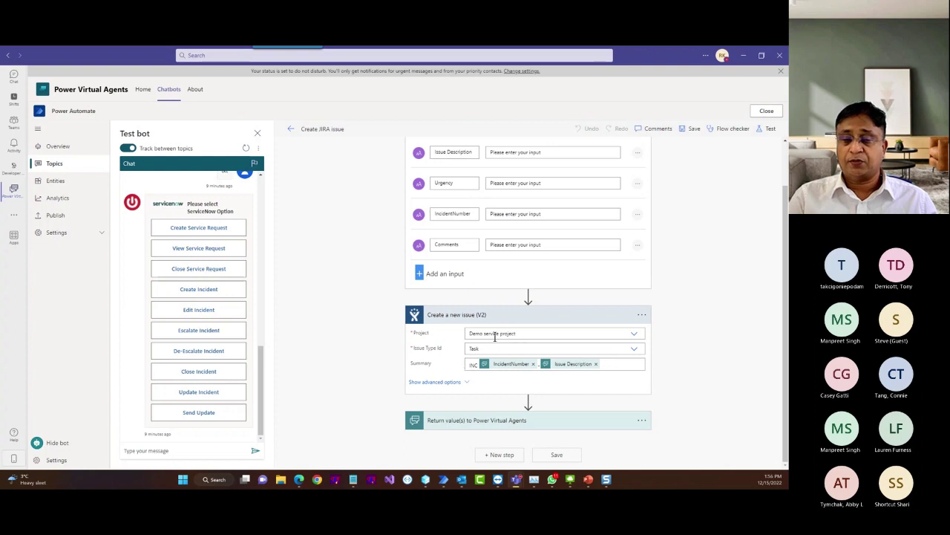
{"action": "left_click", "coordinate": [448, 383]}
{"action": "scroll", "coordinate": [594, 342], "scroll_direction": "down", "scroll_amount": 1}
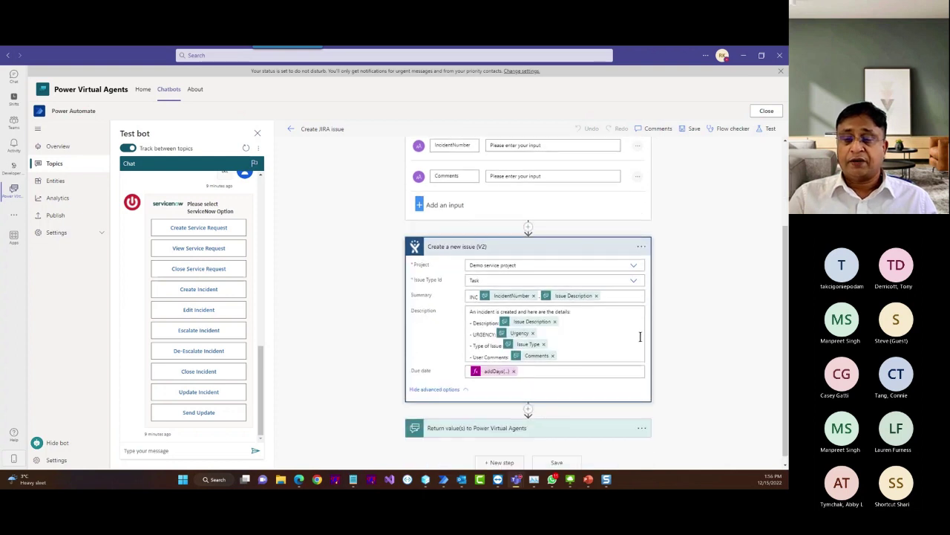
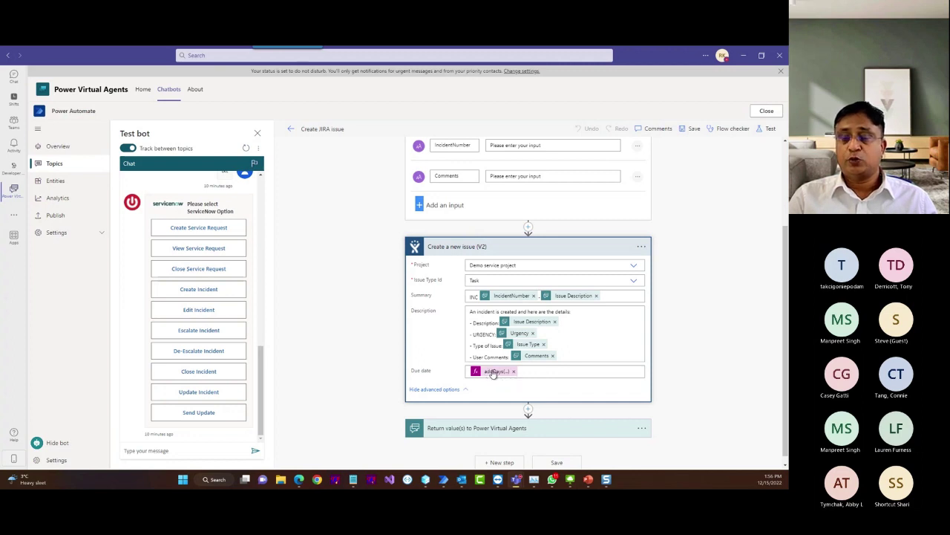
{"action": "left_click", "coordinate": [493, 371]}
{"action": "scroll", "coordinate": [735, 371], "scroll_direction": "down", "scroll_amount": 1}
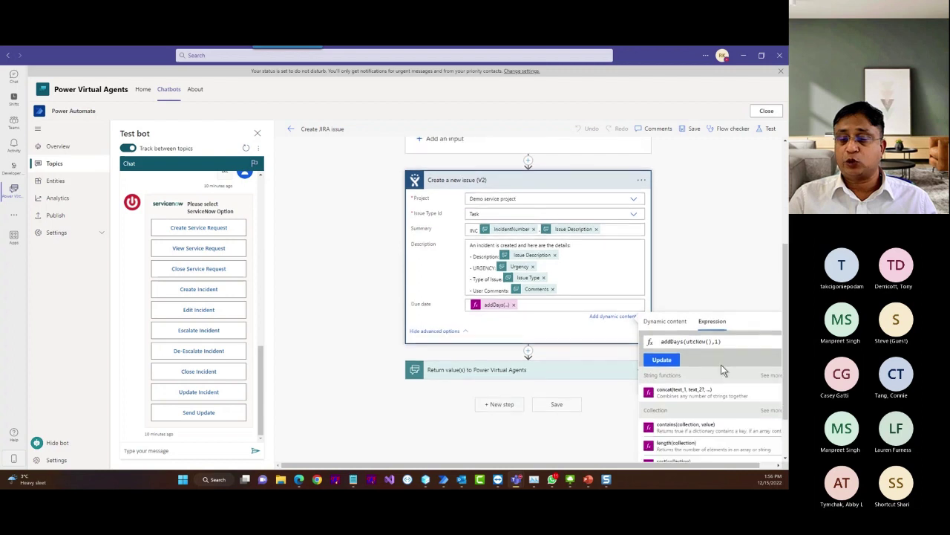
{"action": "left_click_drag", "start_coordinate": [724, 339], "coordinate": [659, 342]}
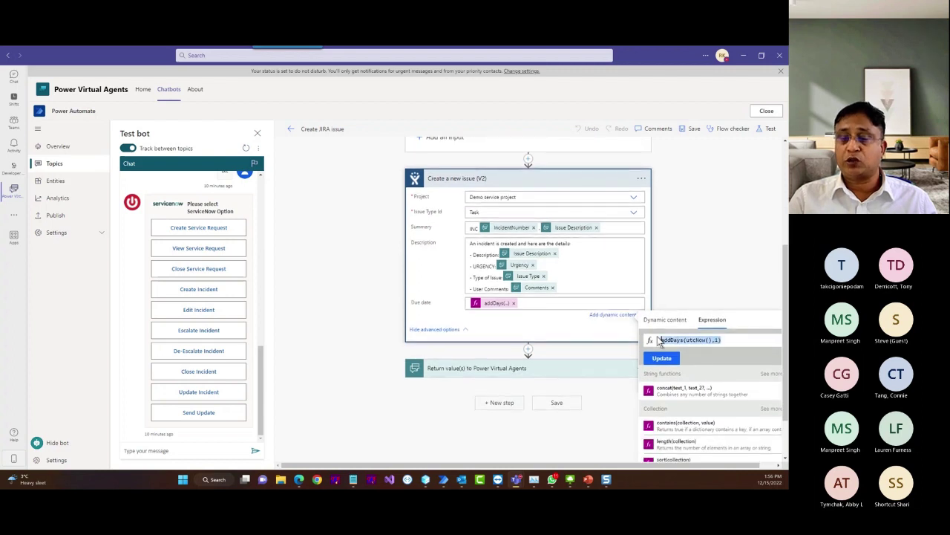
{"action": "left_click", "coordinate": [712, 252]}
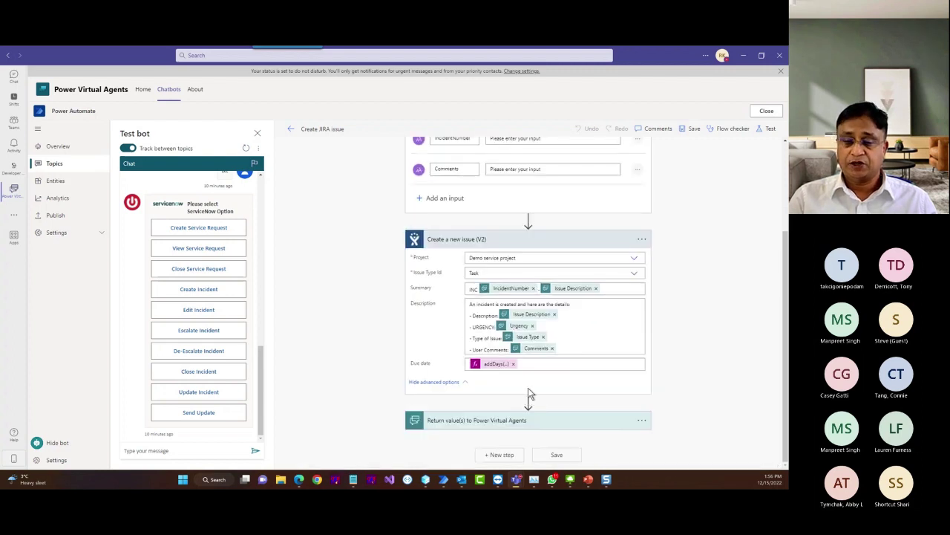
Expand the Return value(s) to Power Virtual Agents action, review its IssueID and Issue Key outputs, and leave the flow
{"action": "left_click", "coordinate": [493, 421]}
{"action": "scroll", "coordinate": [554, 404], "scroll_direction": "down", "scroll_amount": 1}
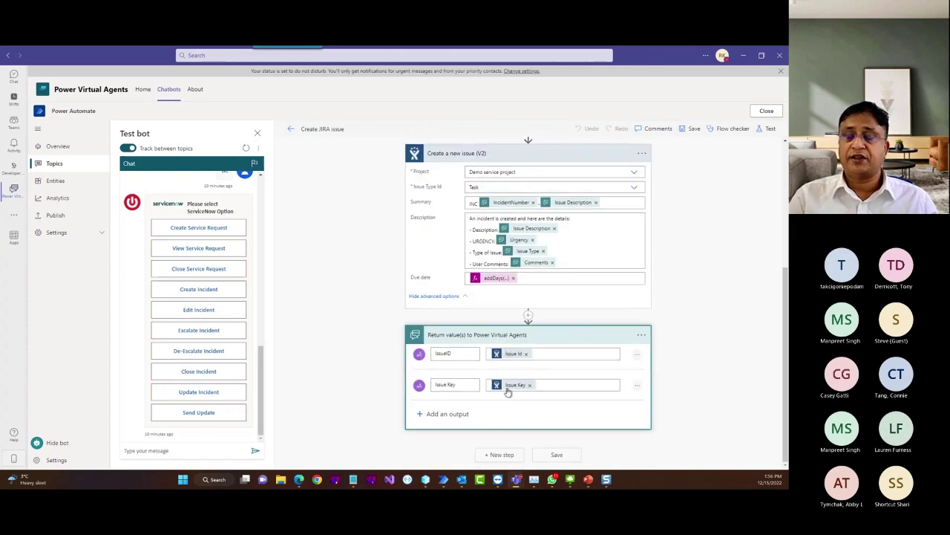
{"action": "left_click", "coordinate": [291, 131]}
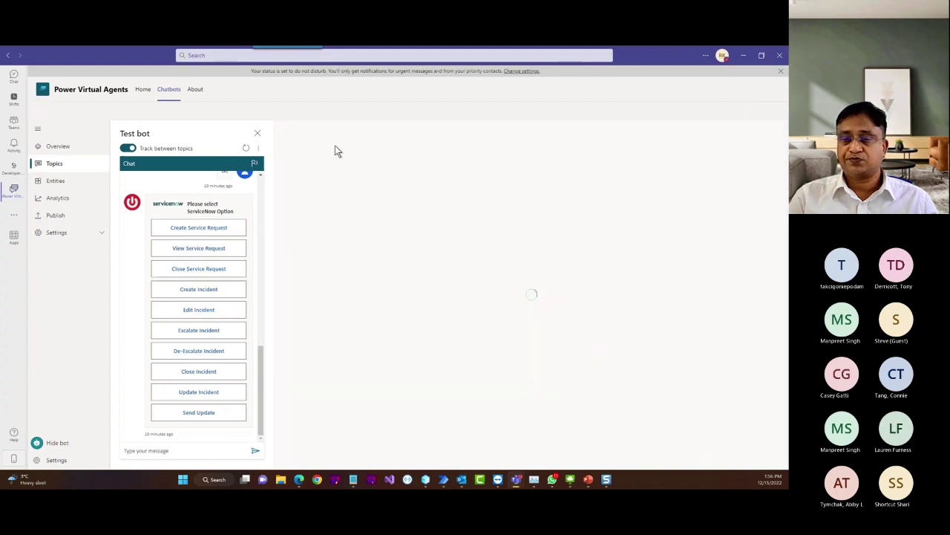
Review the Order an Incident topic down to the Schedule Teams Meeting action and open that flow for editing
{"action": "scroll", "coordinate": [594, 306], "scroll_direction": "down", "scroll_amount": 5}
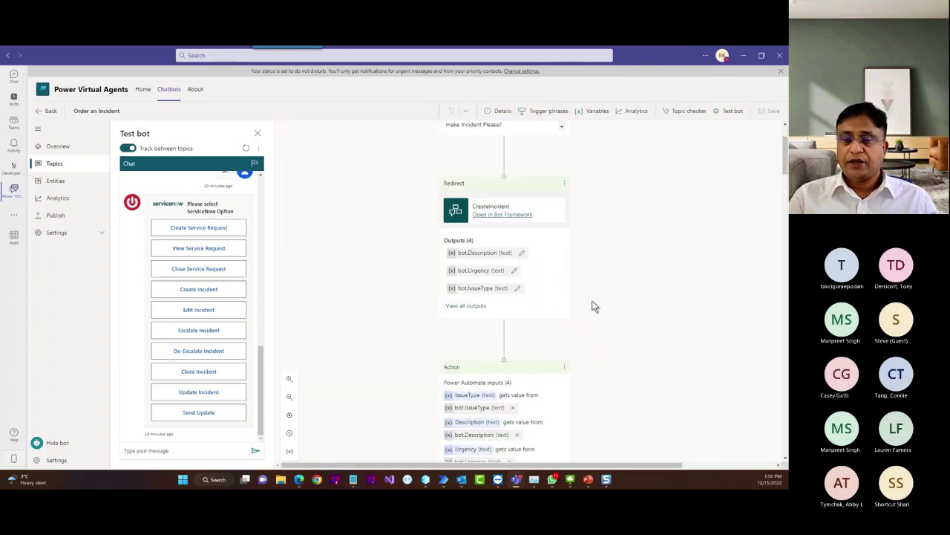
{"action": "scroll", "coordinate": [602, 308], "scroll_direction": "down", "scroll_amount": 8}
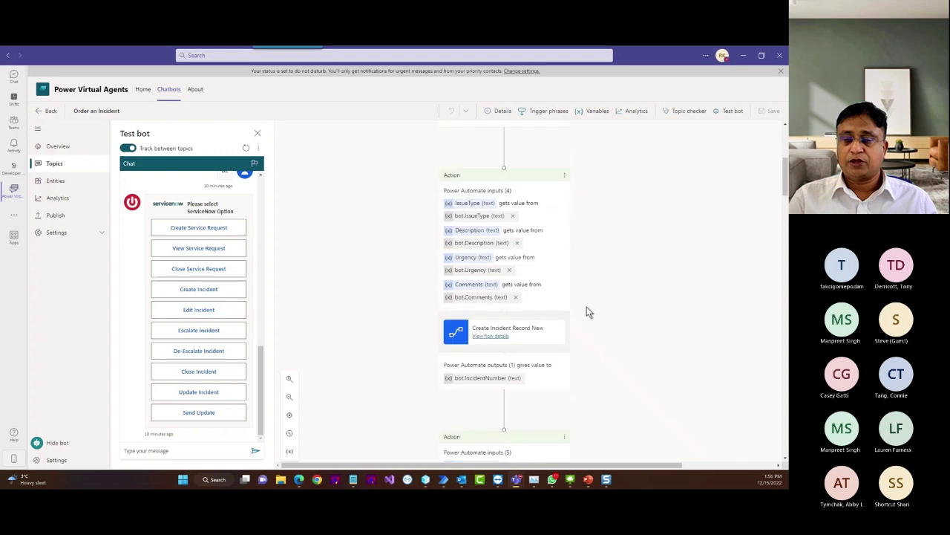
{"action": "scroll", "coordinate": [606, 316], "scroll_direction": "down", "scroll_amount": 8}
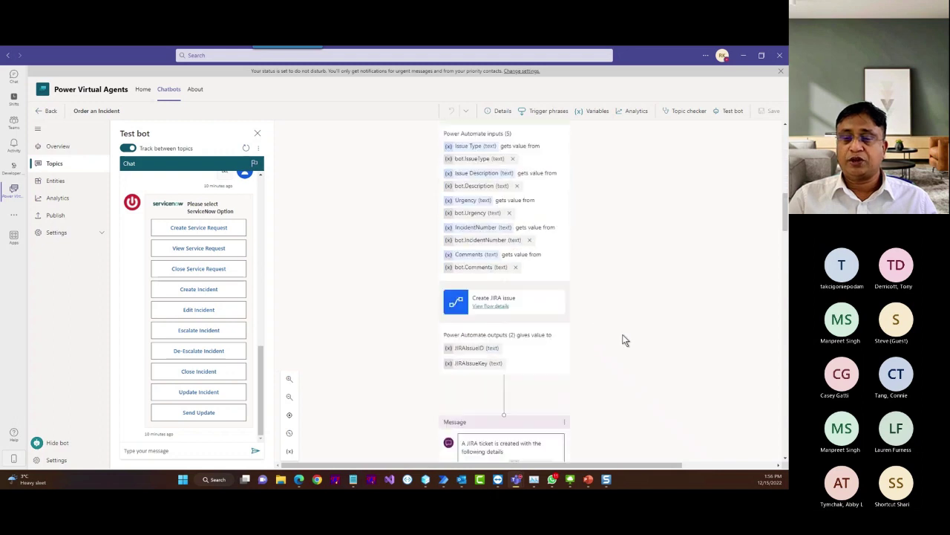
{"action": "scroll", "coordinate": [617, 358], "scroll_direction": "down", "scroll_amount": 5}
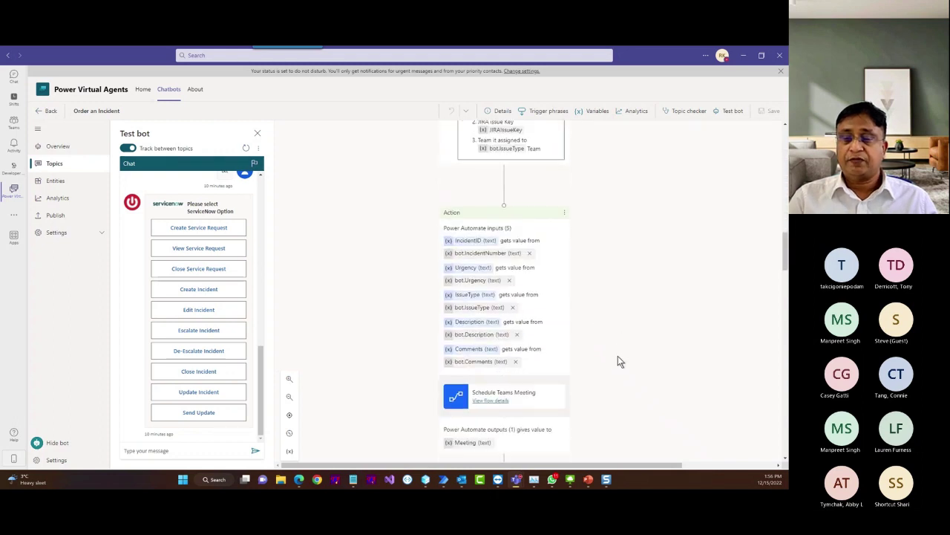
{"action": "left_click", "coordinate": [495, 319]}
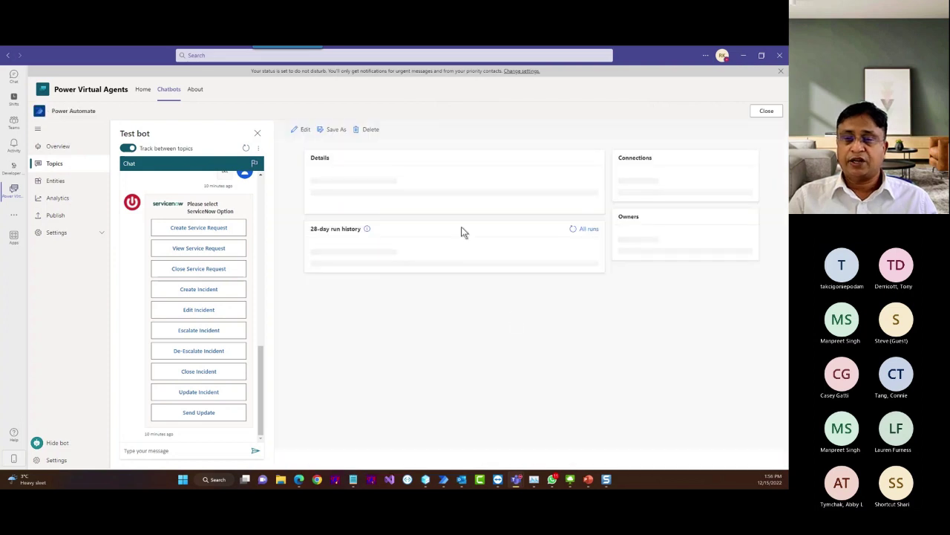
{"action": "left_click", "coordinate": [299, 130]}
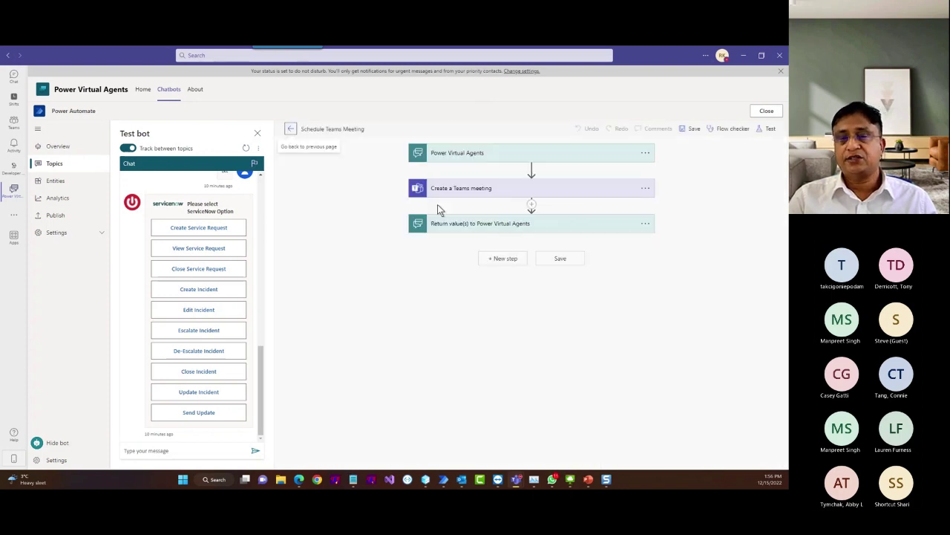
Expand the Create a Teams meeting action and the Power Virtual Agents trigger, and check the meeting action's connection reference
{"action": "left_click", "coordinate": [451, 190]}
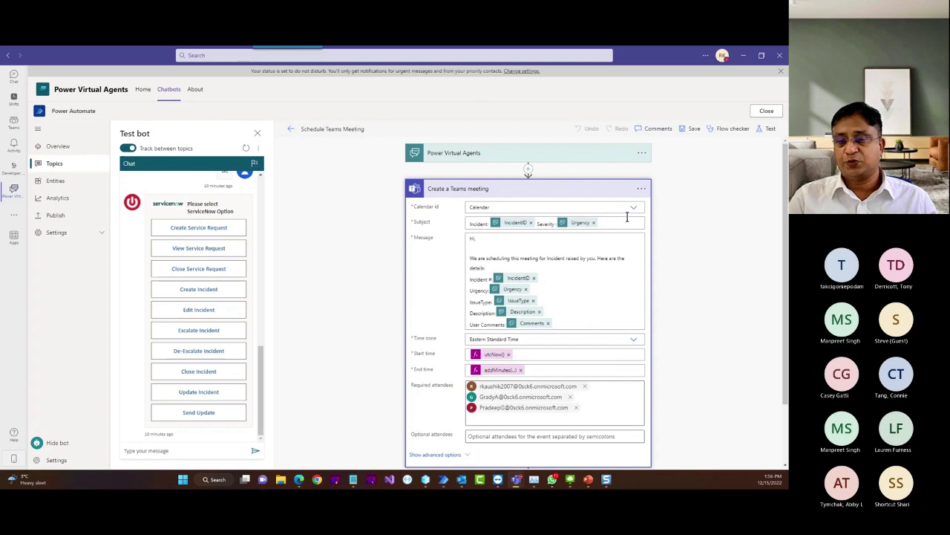
{"action": "left_click", "coordinate": [508, 154]}
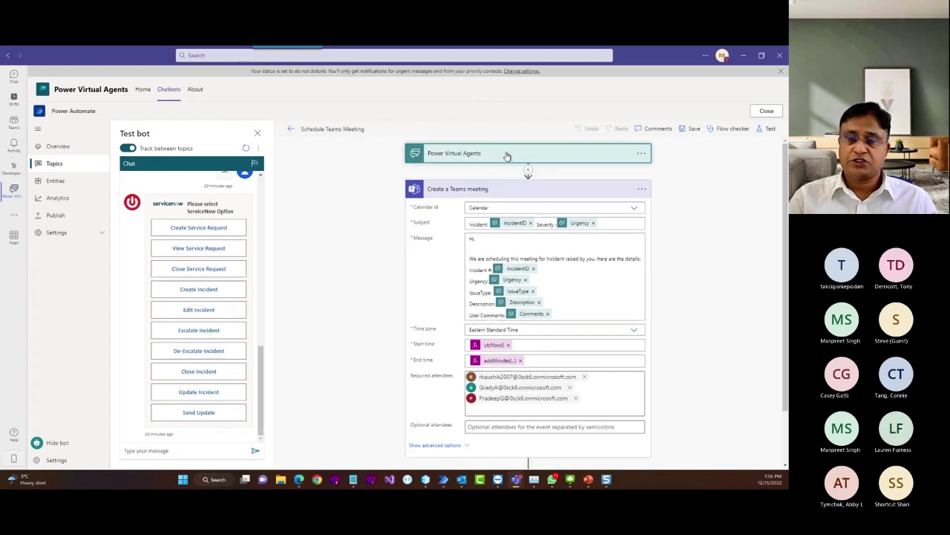
{"action": "scroll", "coordinate": [526, 271], "scroll_direction": "down", "scroll_amount": 2}
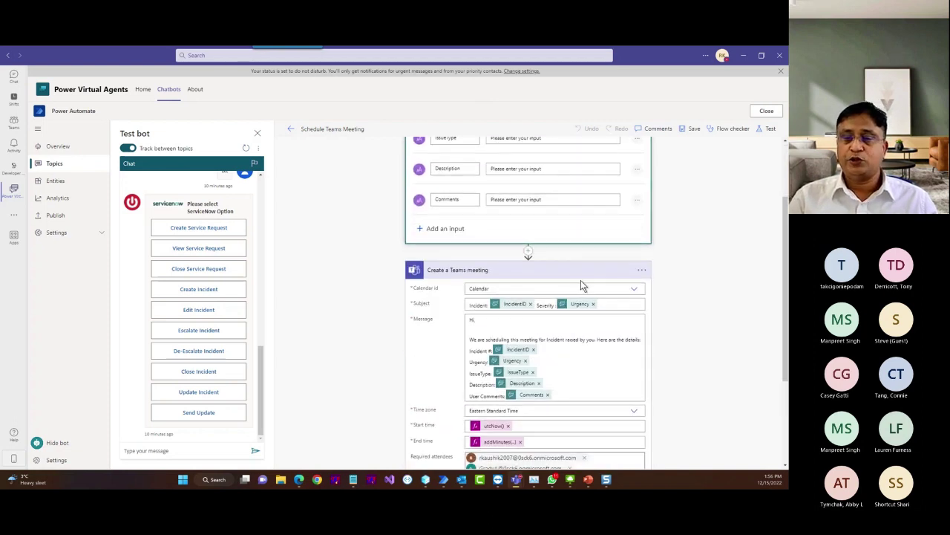
{"action": "left_click", "coordinate": [641, 270]}
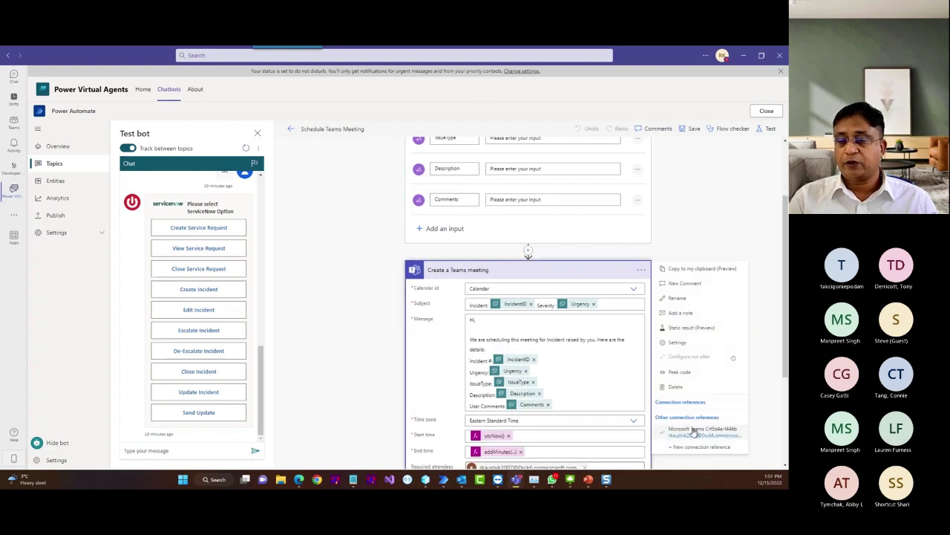
Review the Teams meeting's subject, message variables, time zone, start and end times, and required attendees
{"action": "scroll", "coordinate": [494, 306], "scroll_direction": "down", "scroll_amount": 1}
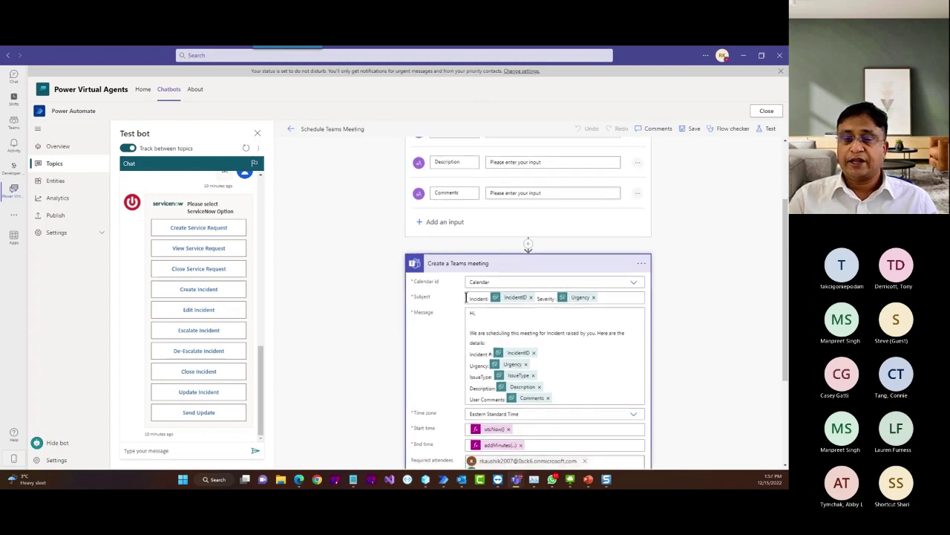
{"action": "scroll", "coordinate": [484, 242], "scroll_direction": "down", "scroll_amount": 1}
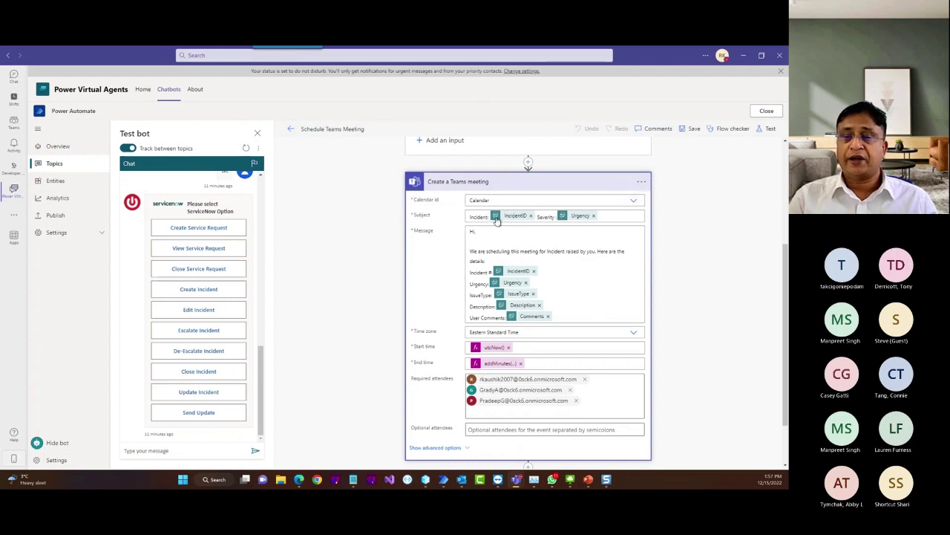
{"action": "scroll", "coordinate": [512, 283], "scroll_direction": "down", "scroll_amount": 1}
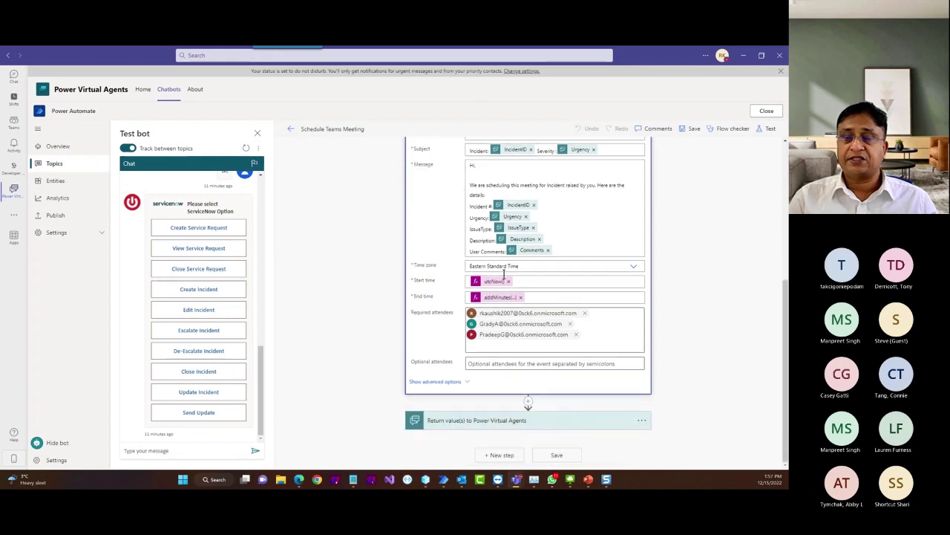
{"action": "scroll", "coordinate": [534, 271], "scroll_direction": "up", "scroll_amount": 1}
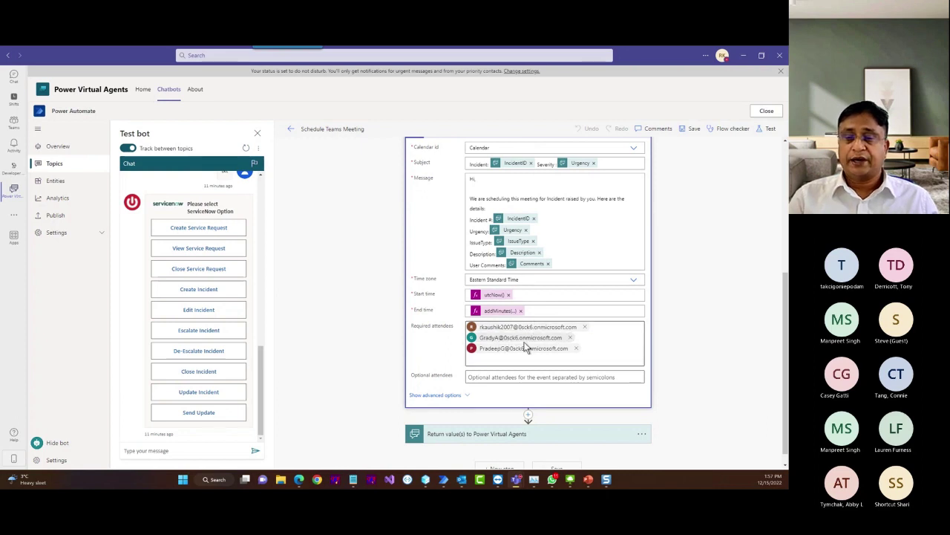
Open the meeting's End time expression and highlight its full addMinutes formula for examination
{"action": "left_click", "coordinate": [493, 311]}
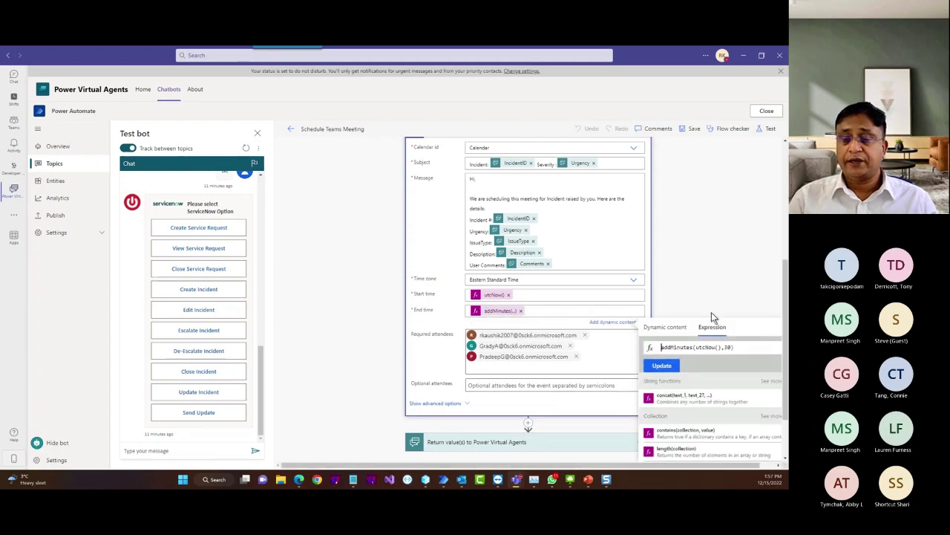
{"action": "scroll", "coordinate": [710, 314], "scroll_direction": "down", "scroll_amount": 2}
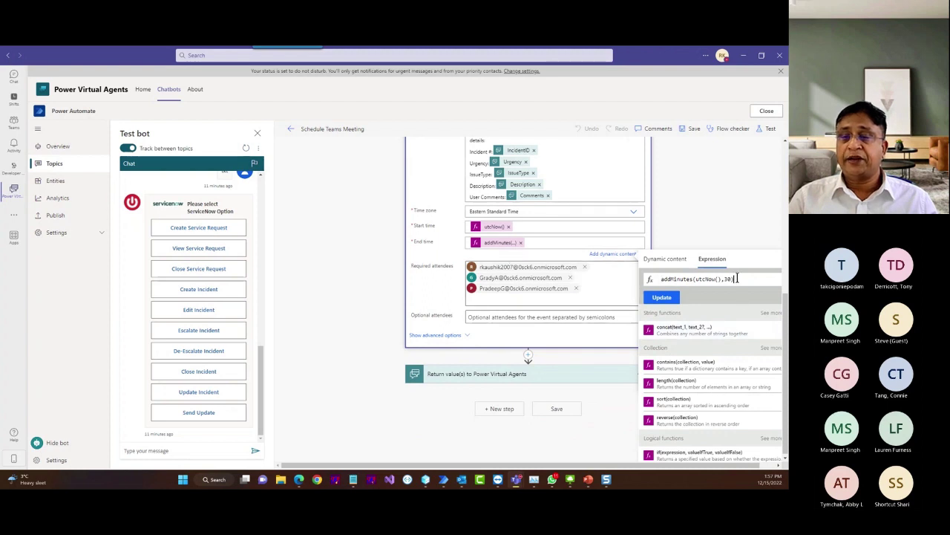
{"action": "left_click_drag", "start_coordinate": [738, 279], "coordinate": [655, 280]}
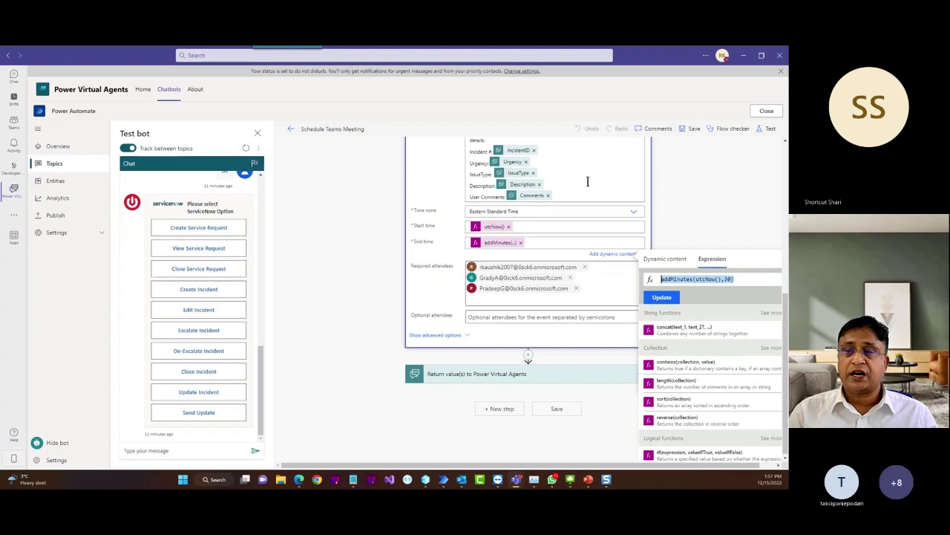
{"action": "left_click", "coordinate": [743, 55]}
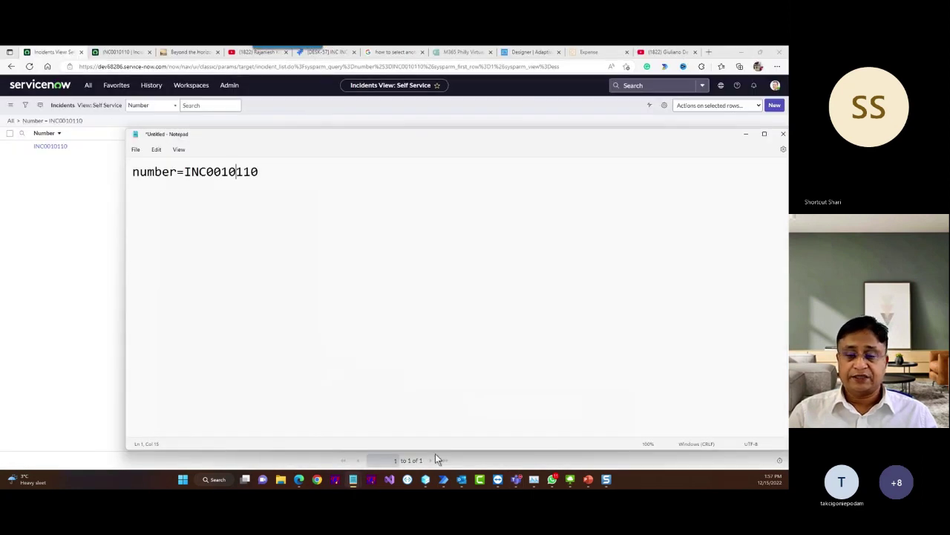
{"action": "mouse_move", "coordinate": [303, 483]}
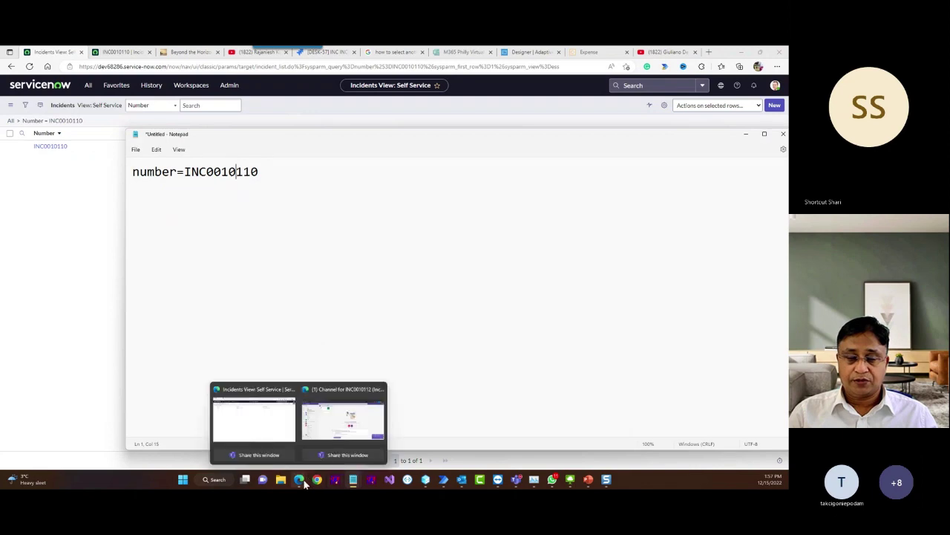
{"action": "mouse_move", "coordinate": [341, 423]}
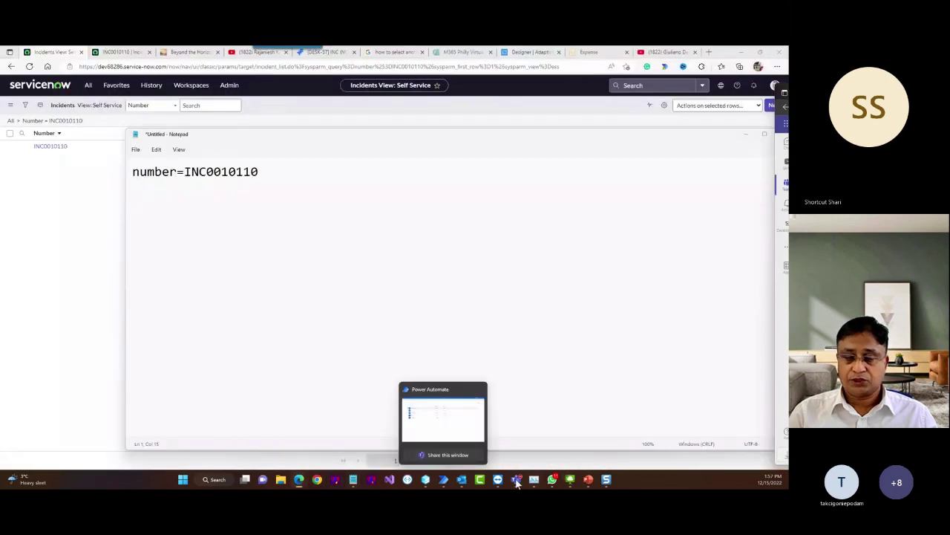
{"action": "mouse_move", "coordinate": [516, 481]}
{"action": "left_click", "coordinate": [429, 424]}
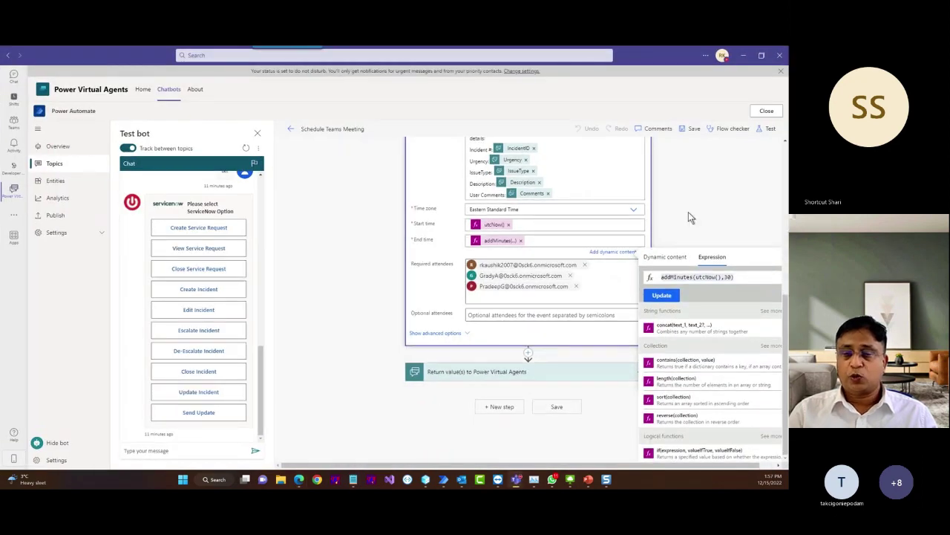
Leave the Schedule Teams Meeting flow, find the Create Teams Channel action in the Order an Incident topic, and open its flow for editing
{"action": "left_click", "coordinate": [688, 211]}
{"action": "left_click", "coordinate": [290, 129]}
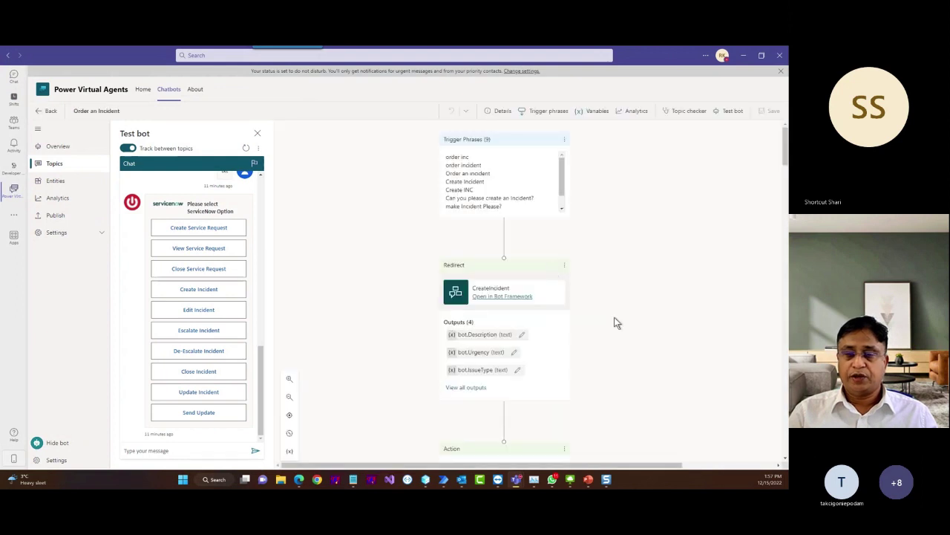
{"action": "scroll", "coordinate": [615, 323], "scroll_direction": "down", "scroll_amount": 5}
{"action": "scroll", "coordinate": [628, 320], "scroll_direction": "down", "scroll_amount": 5}
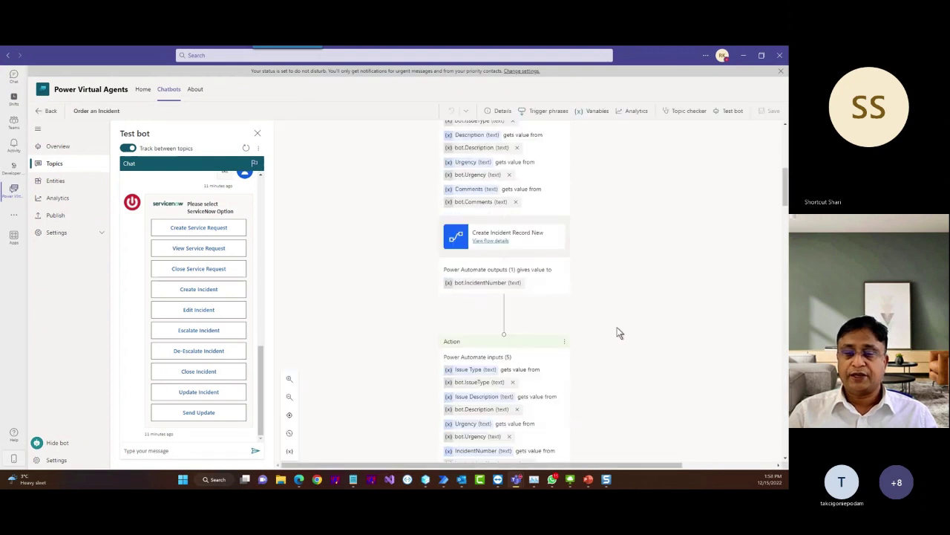
{"action": "scroll", "coordinate": [611, 327], "scroll_direction": "down", "scroll_amount": 6}
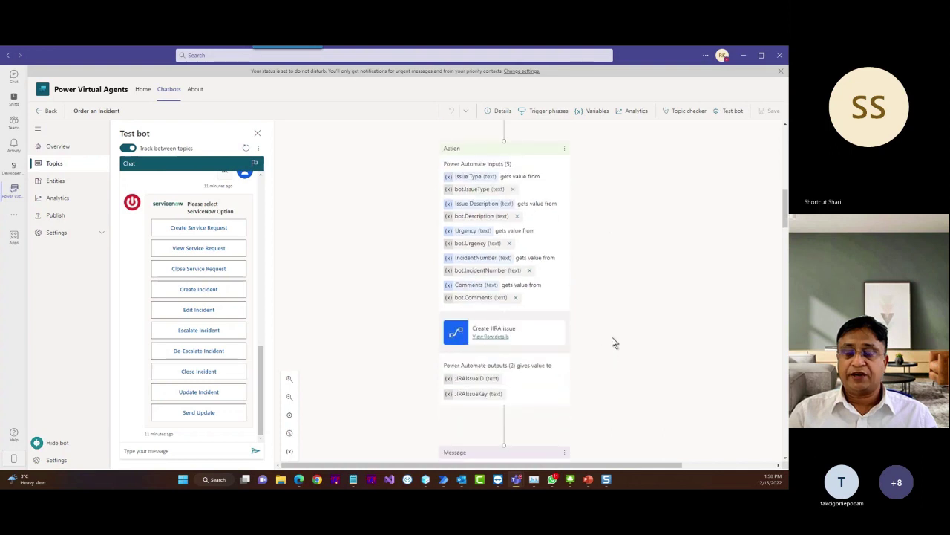
{"action": "scroll", "coordinate": [595, 324], "scroll_direction": "down", "scroll_amount": 6}
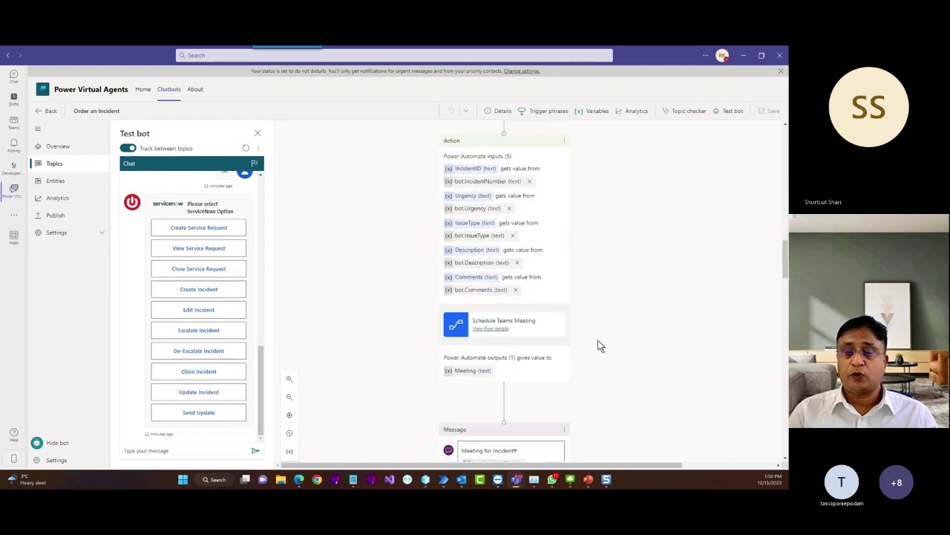
{"action": "scroll", "coordinate": [592, 319], "scroll_direction": "down", "scroll_amount": 3}
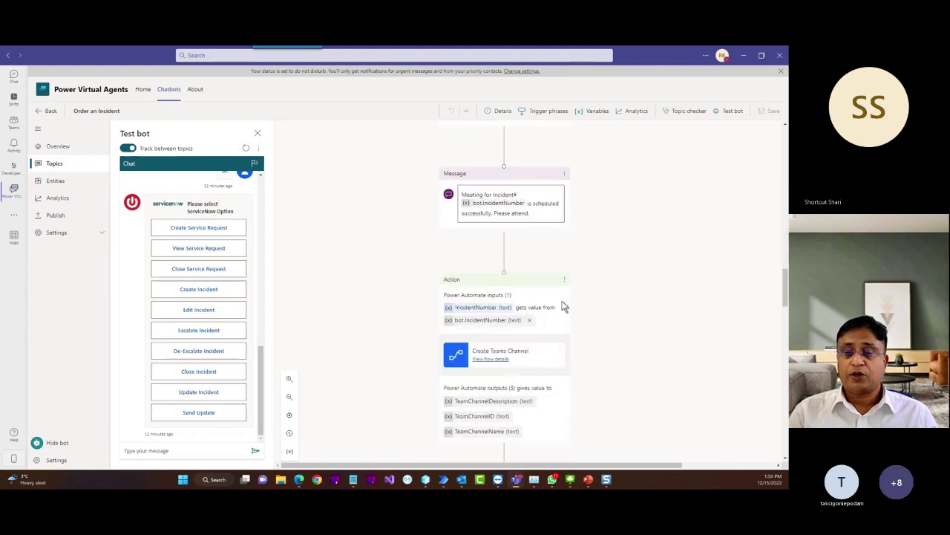
{"action": "scroll", "coordinate": [487, 309], "scroll_direction": "down", "scroll_amount": 2}
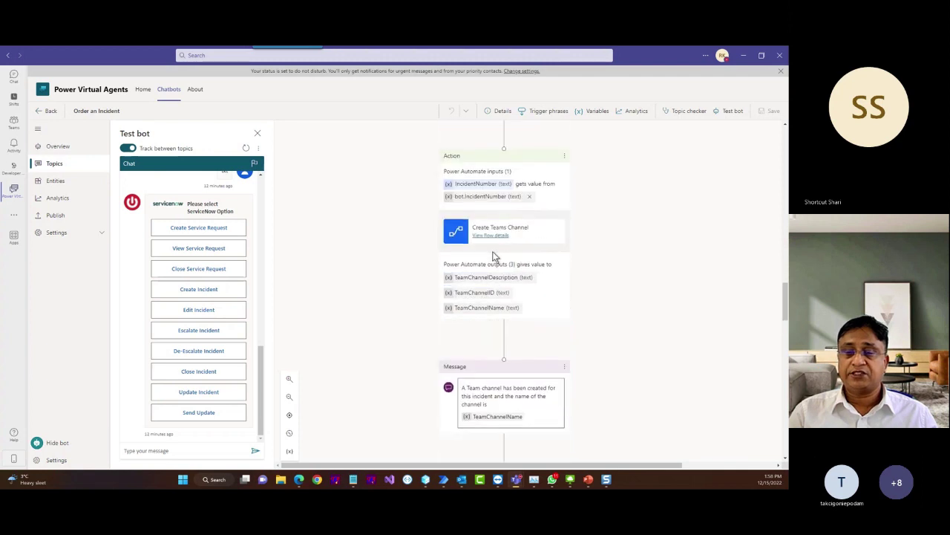
{"action": "left_click", "coordinate": [490, 234]}
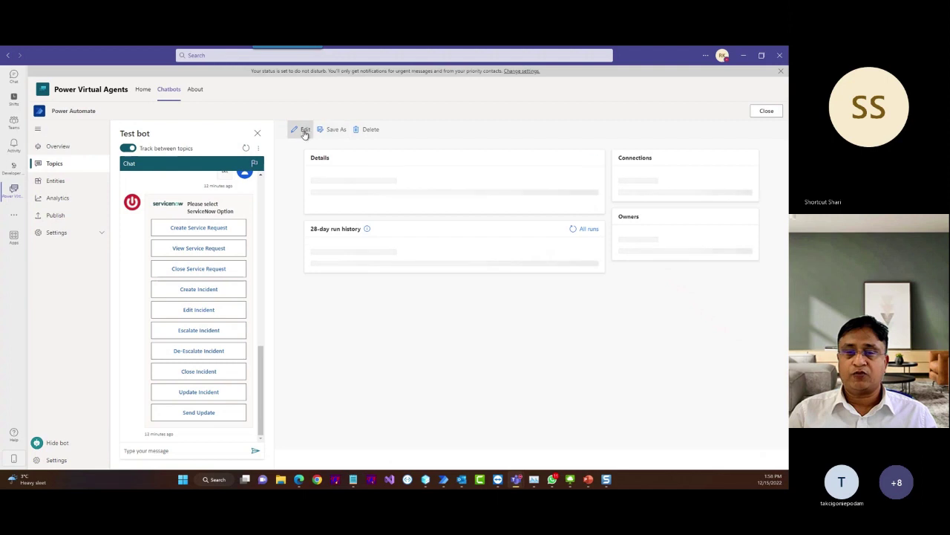
{"action": "left_click", "coordinate": [301, 130]}
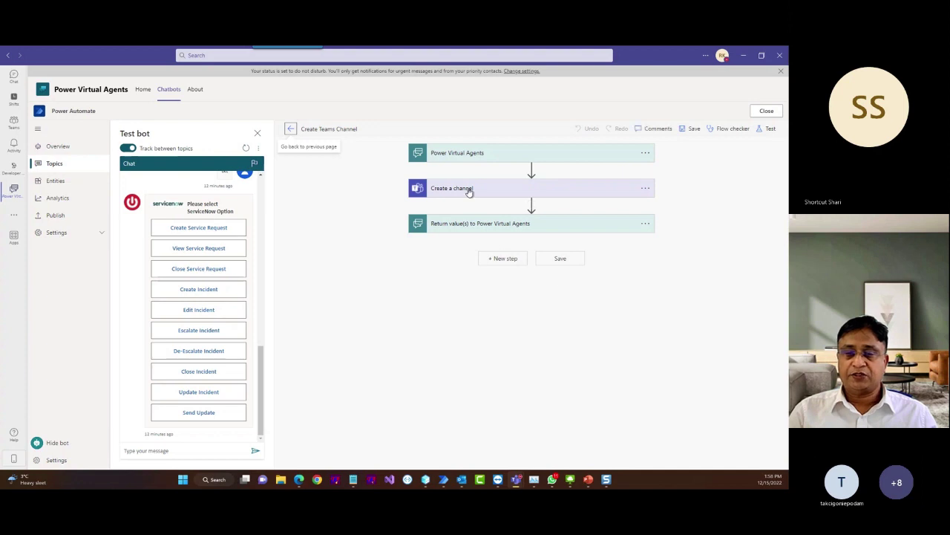
Examine the Create a channel action's team, display name and advanced options, and return to the Order an Incident topic
{"action": "left_click", "coordinate": [469, 190]}
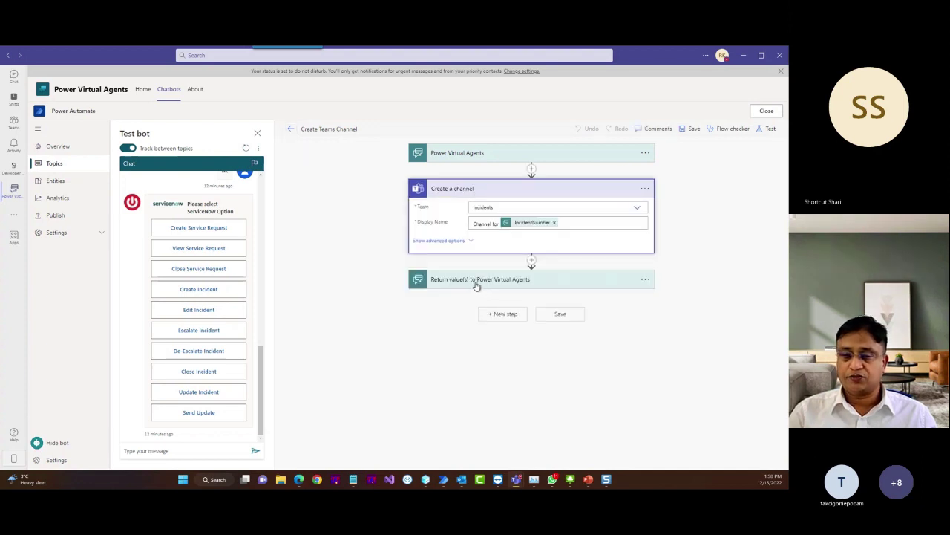
{"action": "left_click", "coordinate": [445, 242]}
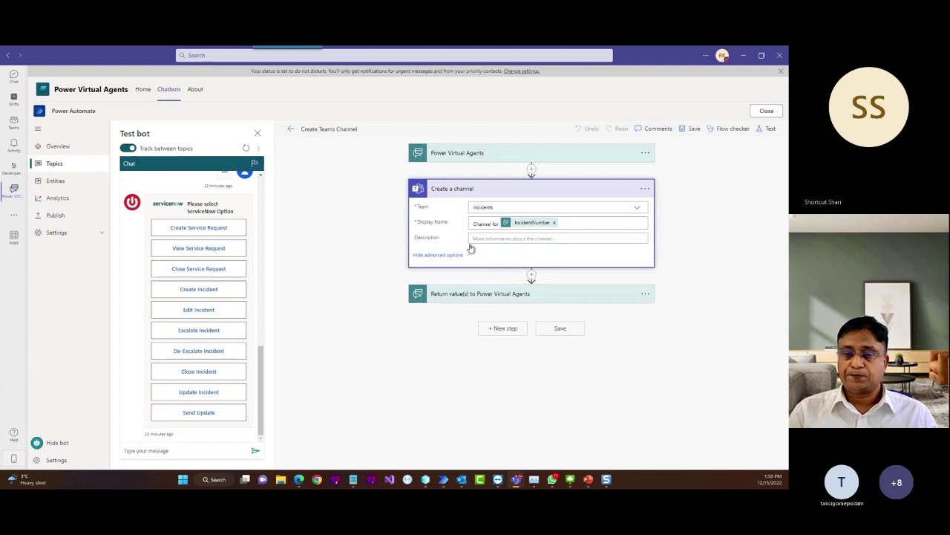
{"action": "left_click", "coordinate": [291, 130]}
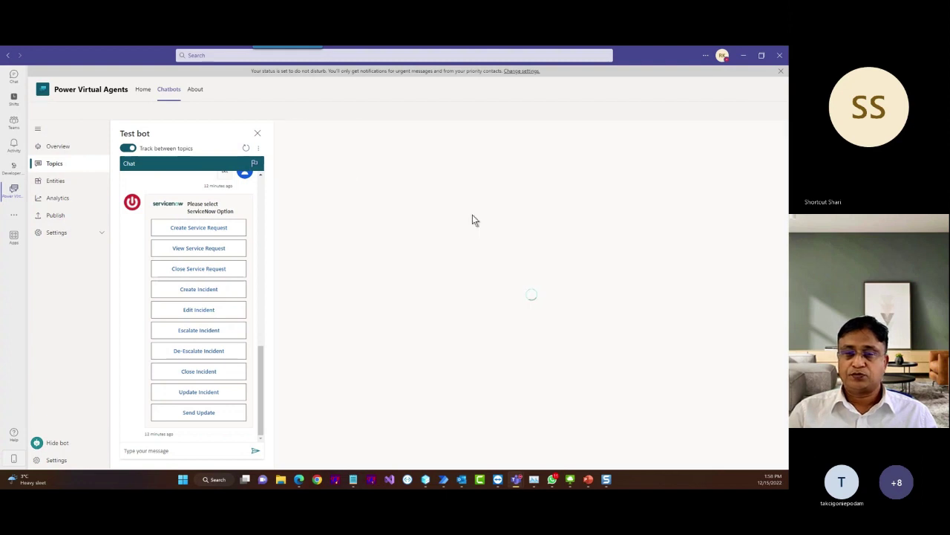
Review the Order an Incident topic's JIRA issue and Teams meeting actions and messages, and return to the trigger phrases
{"action": "scroll", "coordinate": [623, 318], "scroll_direction": "down", "scroll_amount": 3}
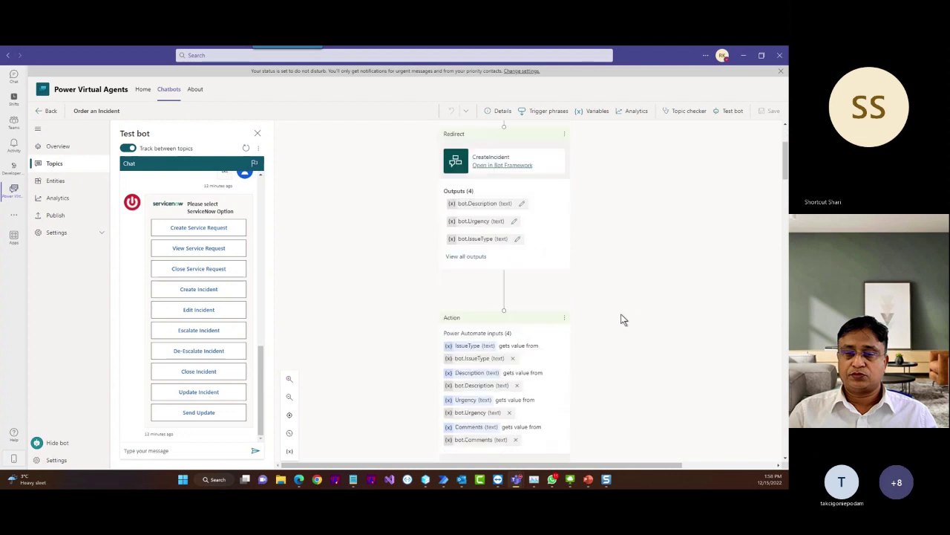
{"action": "scroll", "coordinate": [624, 319], "scroll_direction": "down", "scroll_amount": 10}
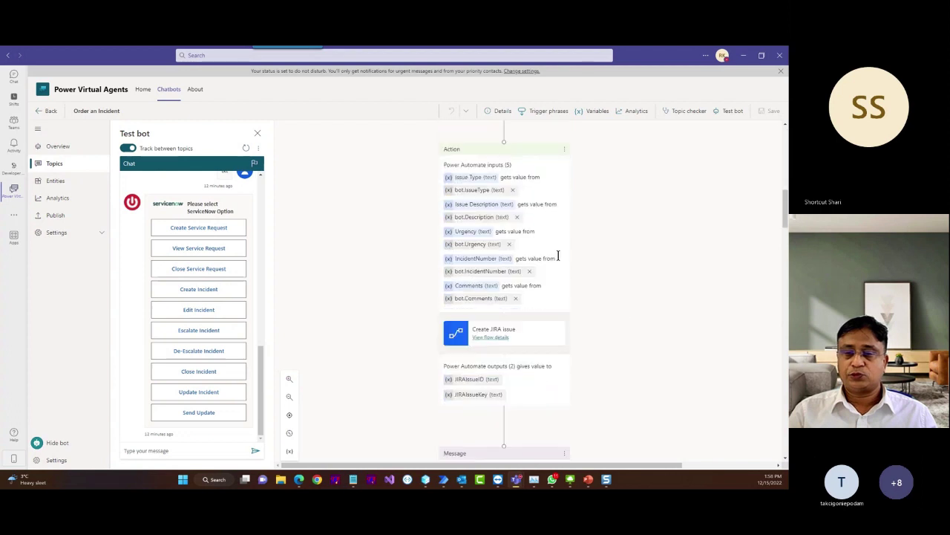
{"action": "scroll", "coordinate": [558, 255], "scroll_direction": "down", "scroll_amount": 8}
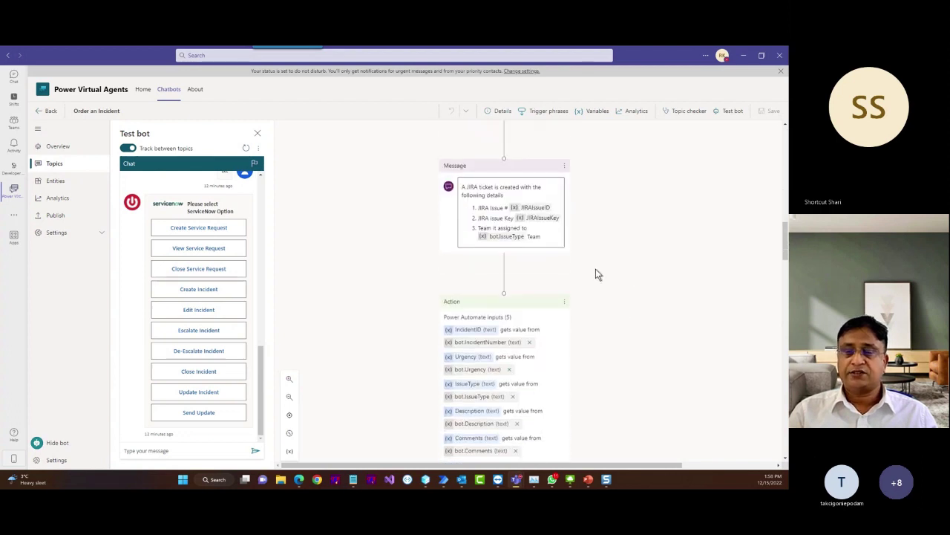
{"action": "scroll", "coordinate": [595, 274], "scroll_direction": "down", "scroll_amount": 5}
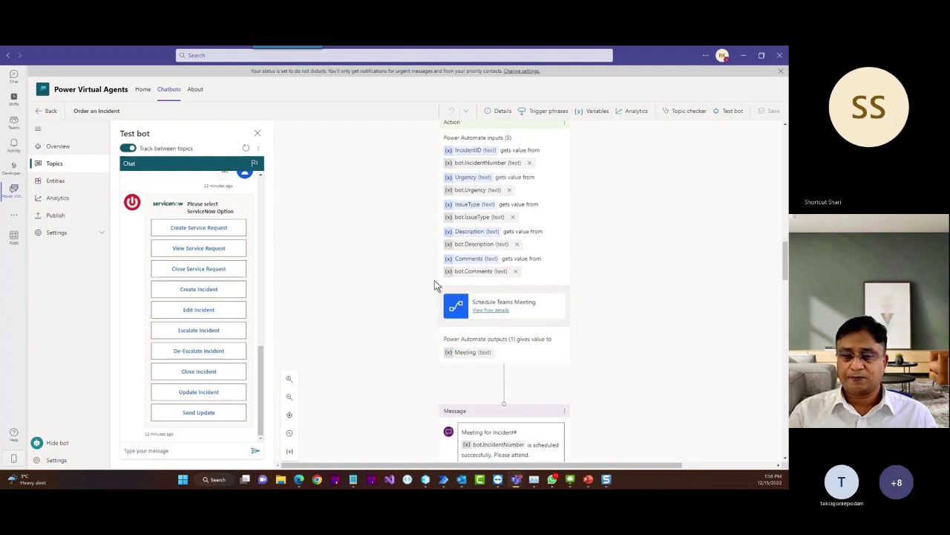
{"action": "scroll", "coordinate": [435, 280], "scroll_direction": "down", "scroll_amount": 2}
{"action": "scroll", "coordinate": [349, 208], "scroll_direction": "up", "scroll_amount": 5}
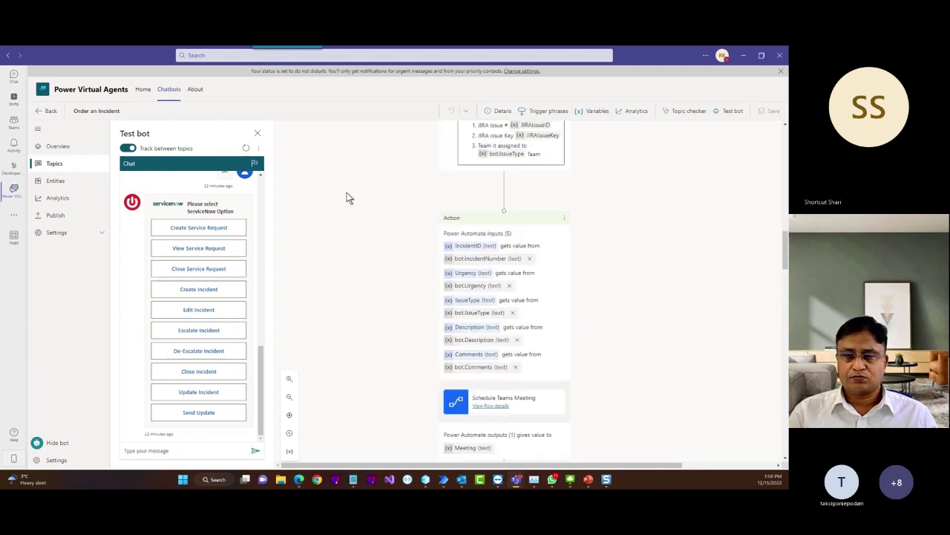
{"action": "scroll", "coordinate": [347, 193], "scroll_direction": "up", "scroll_amount": 6}
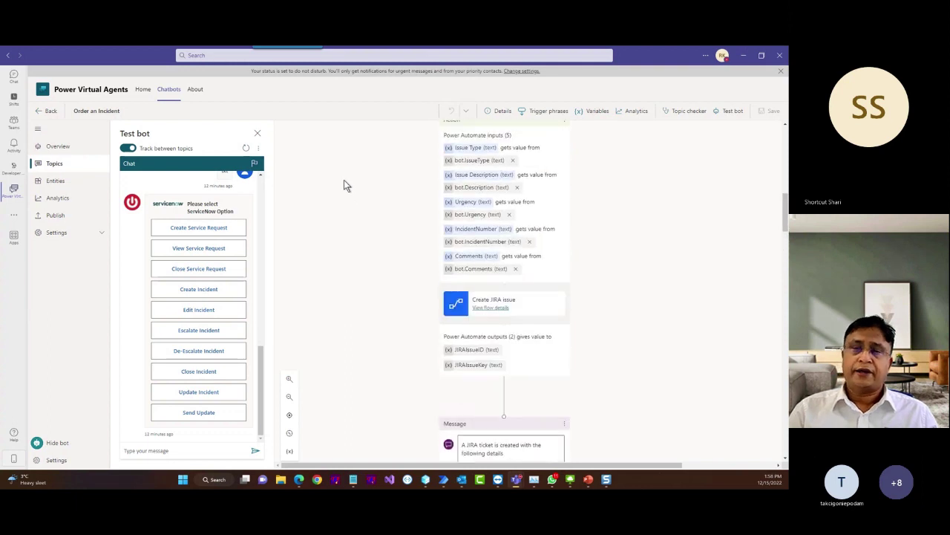
{"action": "scroll", "coordinate": [347, 185], "scroll_direction": "up", "scroll_amount": 10}
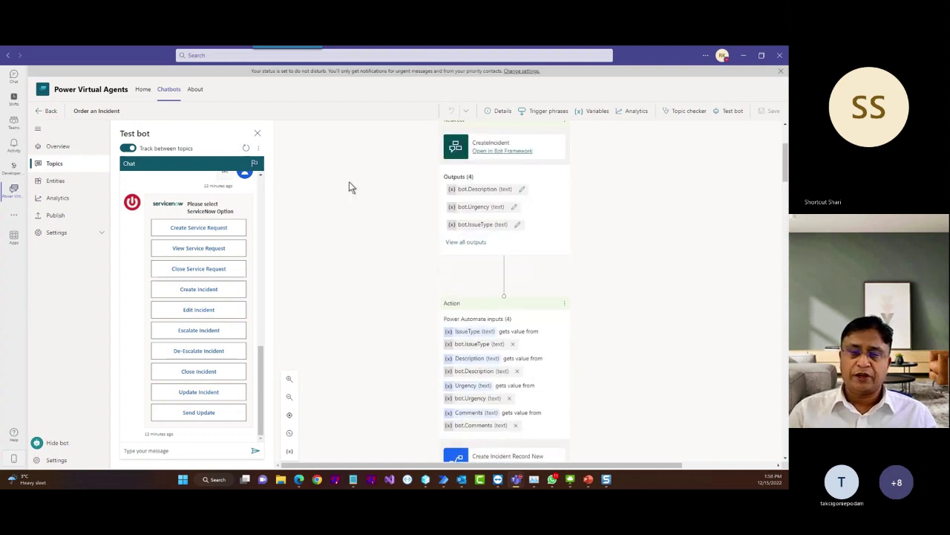
{"action": "scroll", "coordinate": [351, 186], "scroll_direction": "up", "scroll_amount": 3}
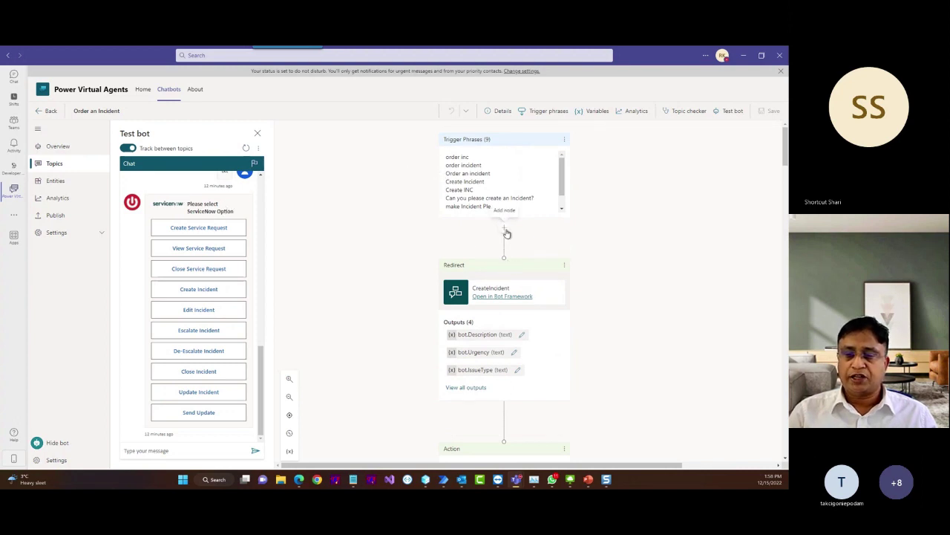
Add an action node below the trigger phrases that creates a new flow from the Power Virtual Agents Flow Template
{"action": "left_click", "coordinate": [505, 234]}
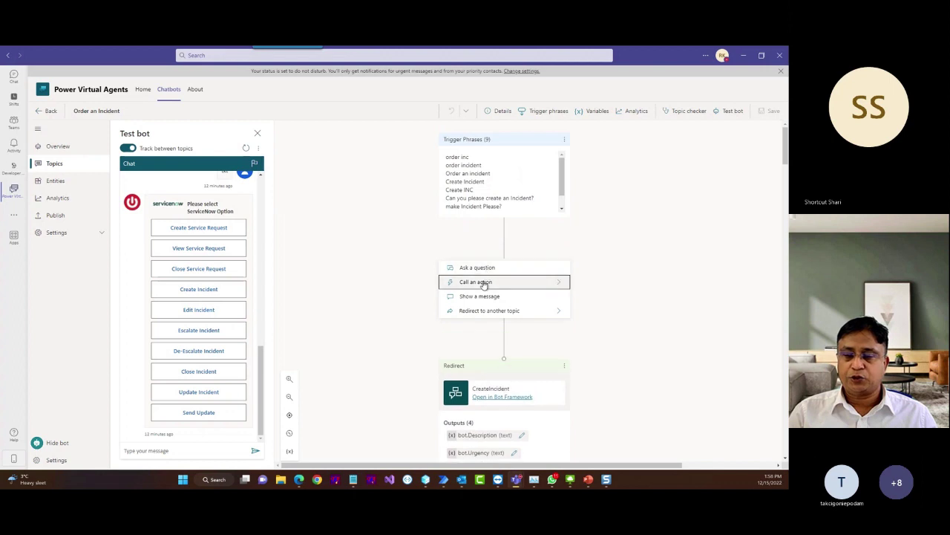
{"action": "mouse_move", "coordinate": [483, 284]}
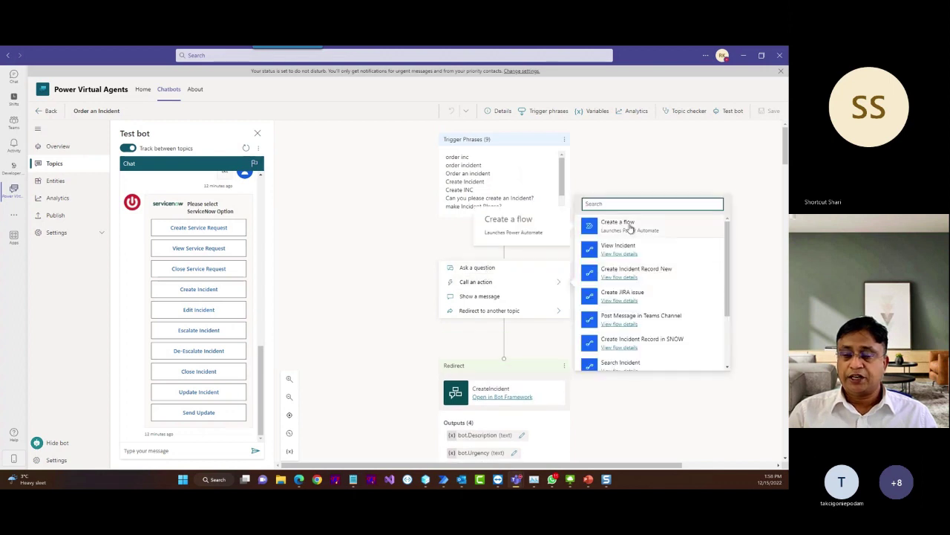
{"action": "left_click", "coordinate": [629, 227]}
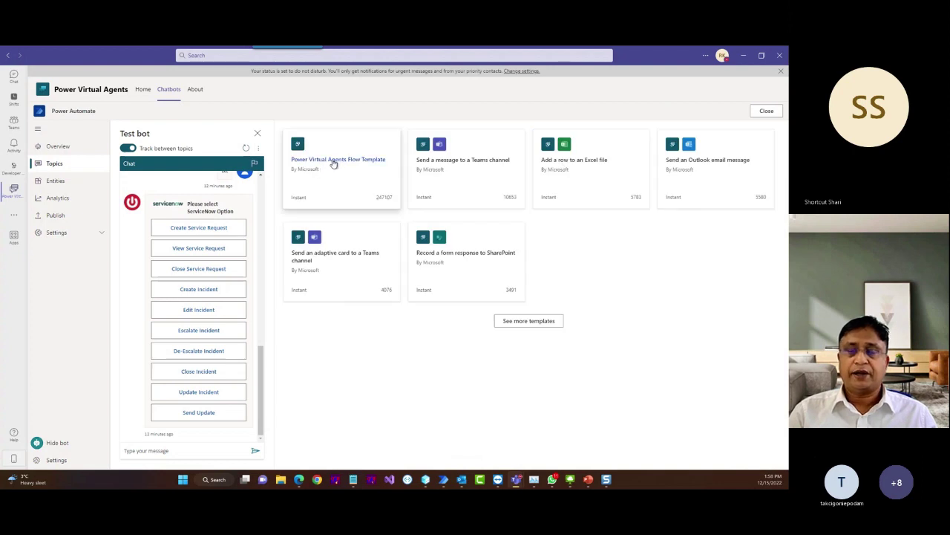
{"action": "left_click", "coordinate": [334, 164]}
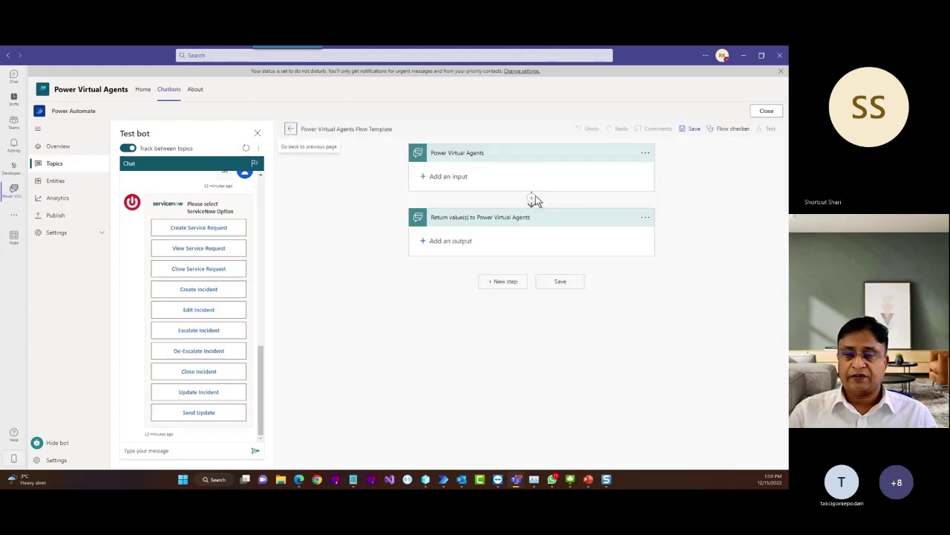
Insert an action between the Power Virtual Agents trigger and the return step, and search the available operations for "serviceNow"
{"action": "left_click", "coordinate": [532, 200]}
{"action": "left_click", "coordinate": [517, 210]}
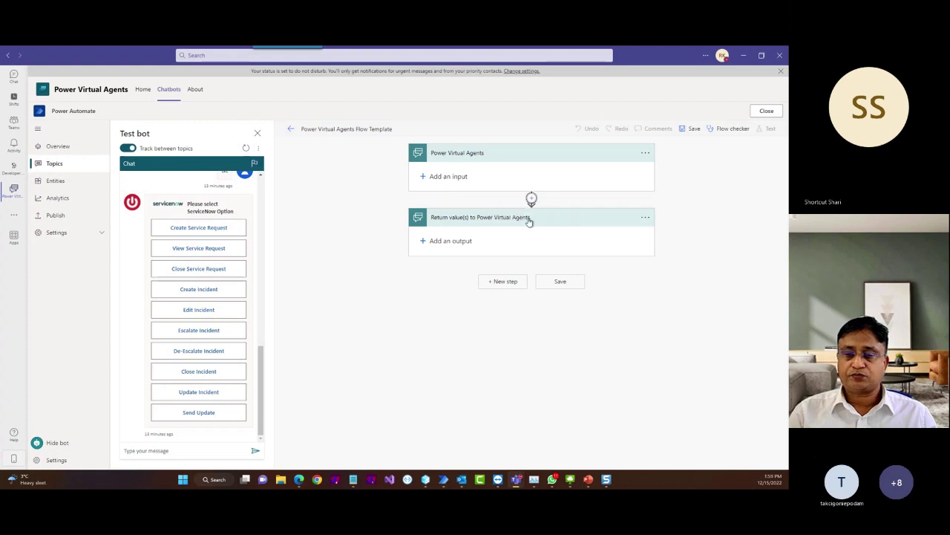
{"action": "left_click", "coordinate": [458, 210]}
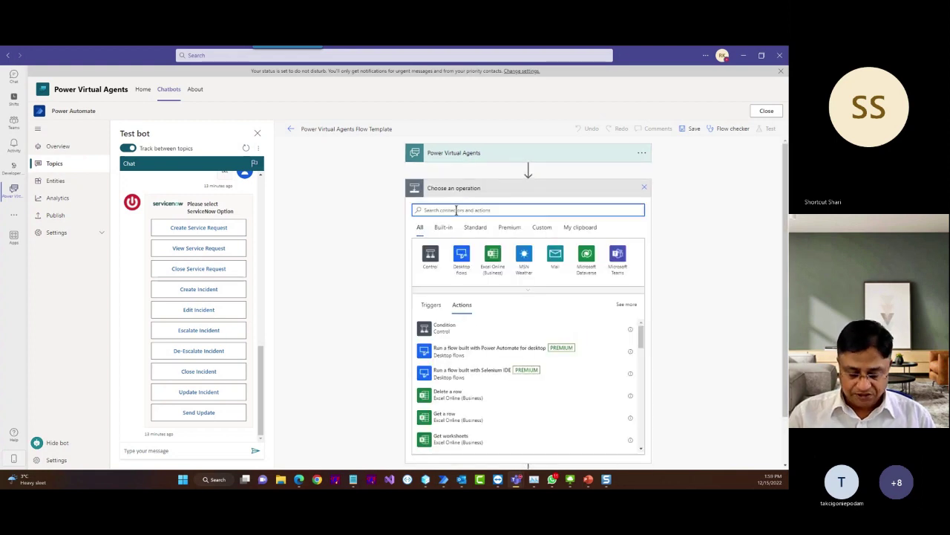
{"action": "type", "text": "service"}
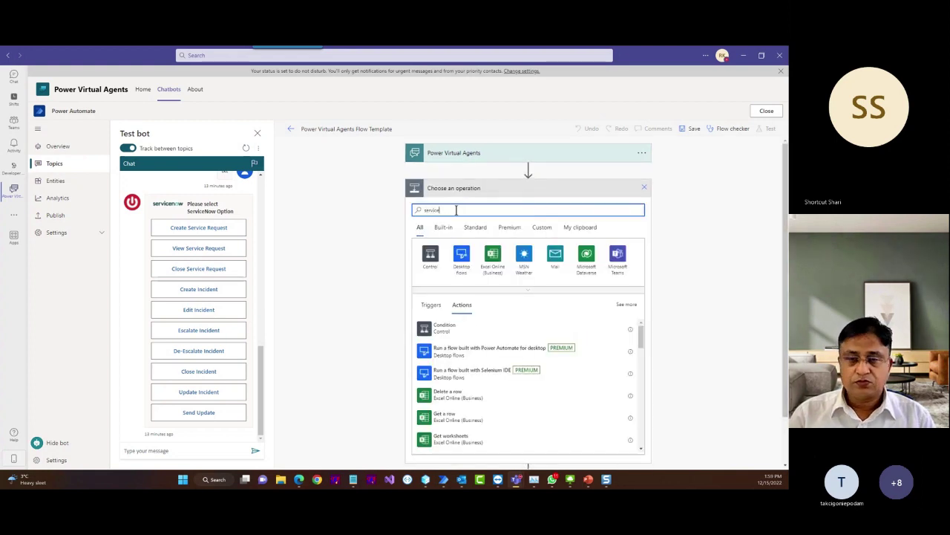
{"action": "type", "text": "Now"}
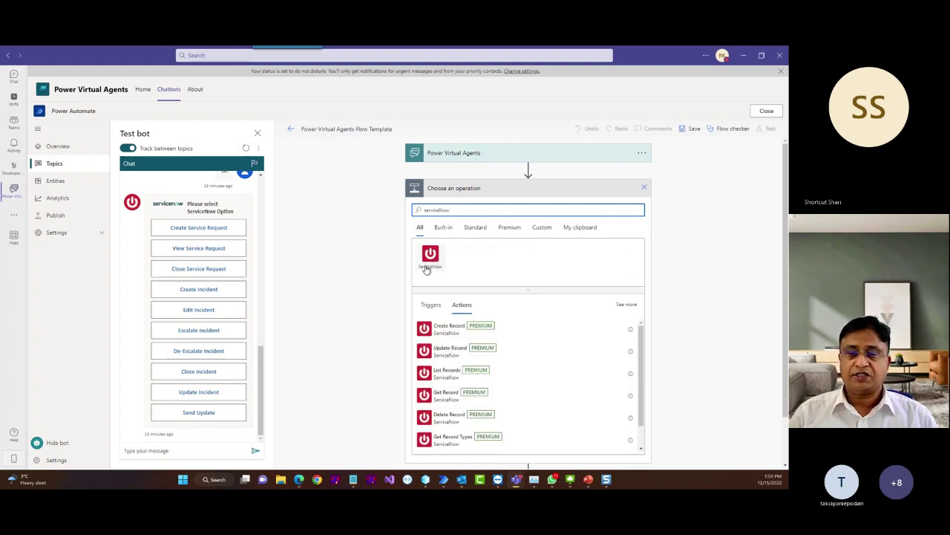
Review the available ServiceNow actions and the return step, and leave the flow template for the Order an Incident topic
{"action": "scroll", "coordinate": [461, 323], "scroll_direction": "down", "scroll_amount": 3}
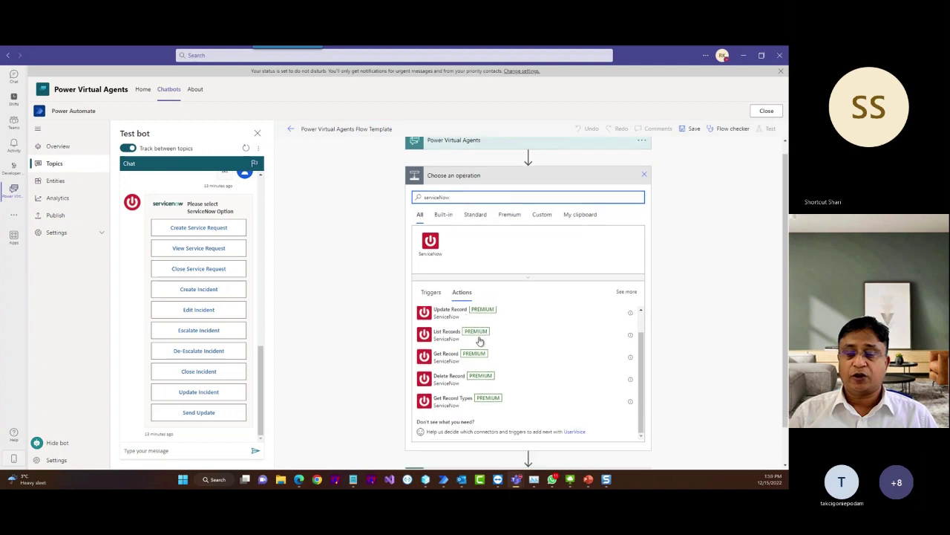
{"action": "scroll", "coordinate": [461, 323], "scroll_direction": "up", "scroll_amount": 4}
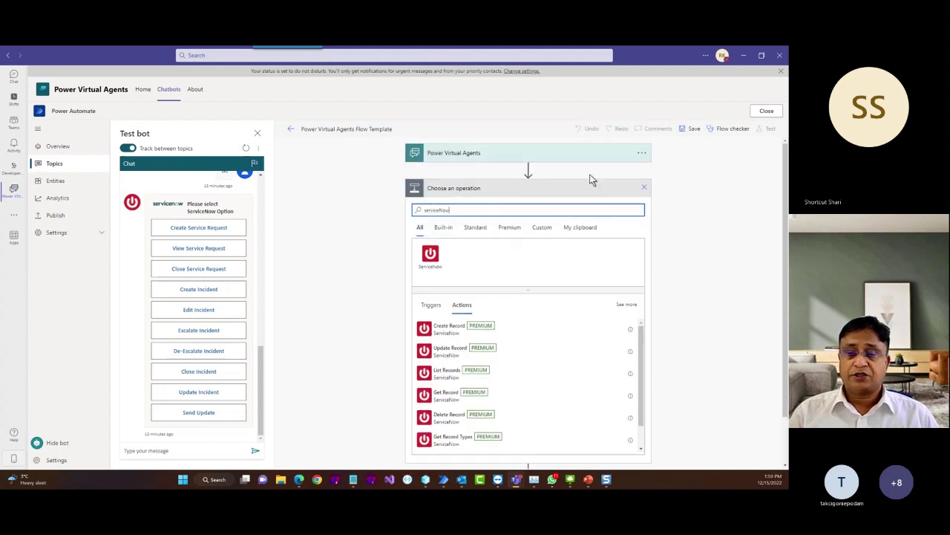
{"action": "scroll", "coordinate": [598, 267], "scroll_direction": "down", "scroll_amount": 2}
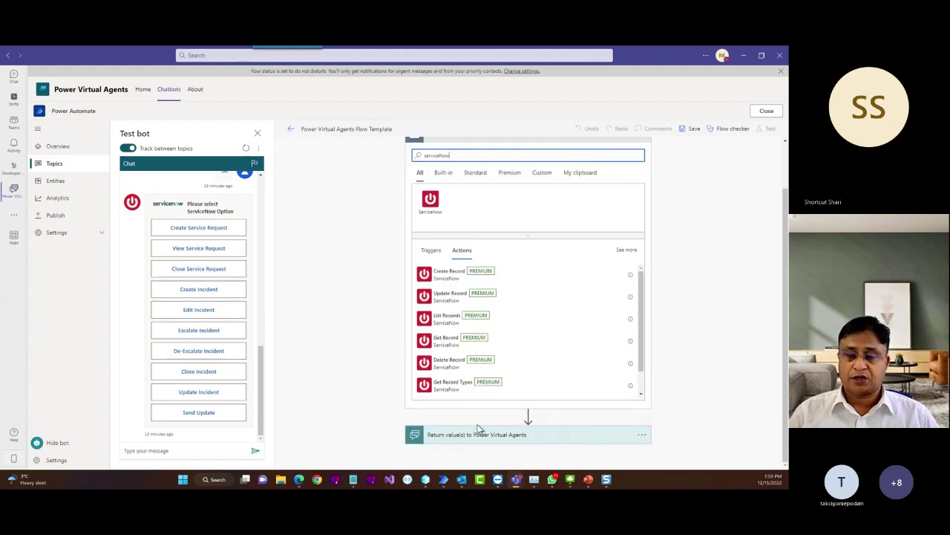
{"action": "left_click", "coordinate": [291, 129]}
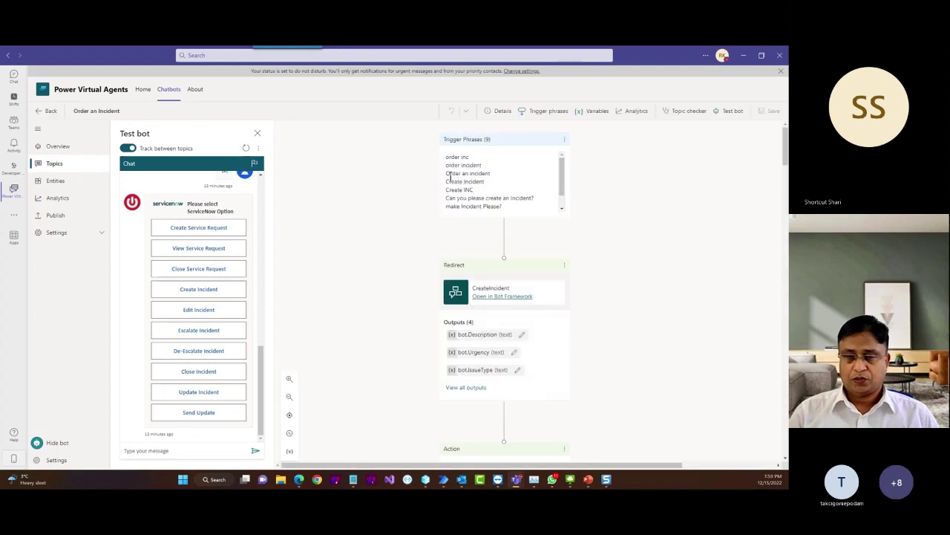
Insert a call-an-action node between the trigger phrases and the CreateIncident redirect, and review the list of available flows
{"action": "scroll", "coordinate": [586, 249], "scroll_direction": "down", "scroll_amount": 1}
{"action": "scroll", "coordinate": [587, 252], "scroll_direction": "up", "scroll_amount": 1}
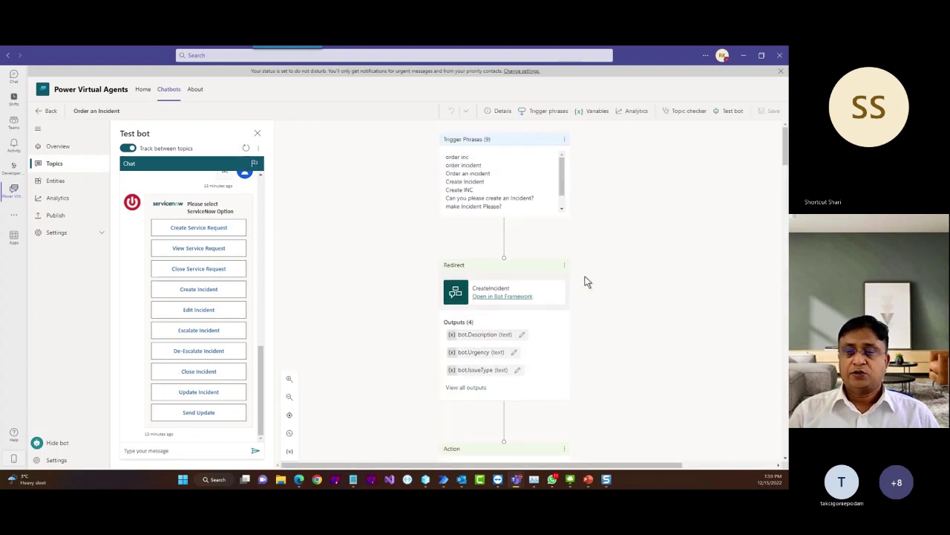
{"action": "scroll", "coordinate": [586, 282], "scroll_direction": "down", "scroll_amount": 2}
{"action": "scroll", "coordinate": [519, 159], "scroll_direction": "up", "scroll_amount": 2}
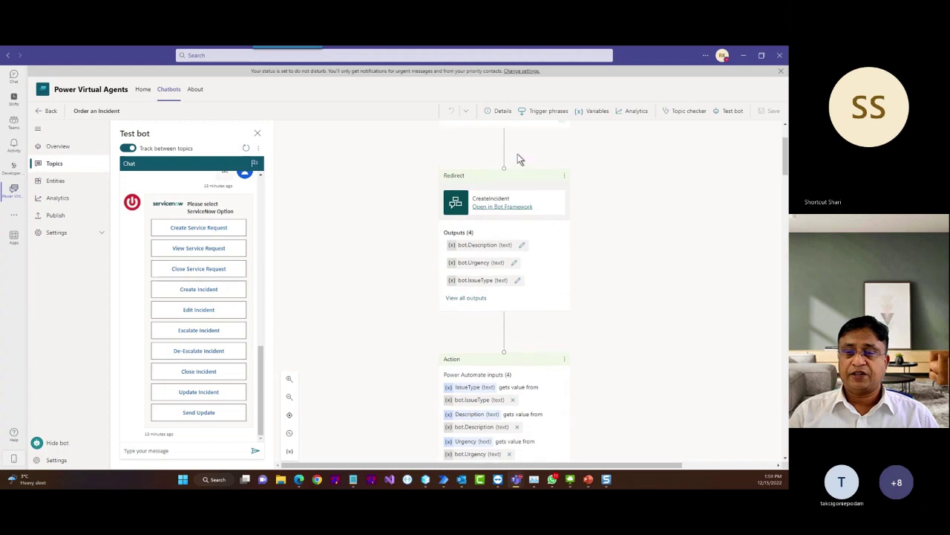
{"action": "left_click", "coordinate": [505, 201]}
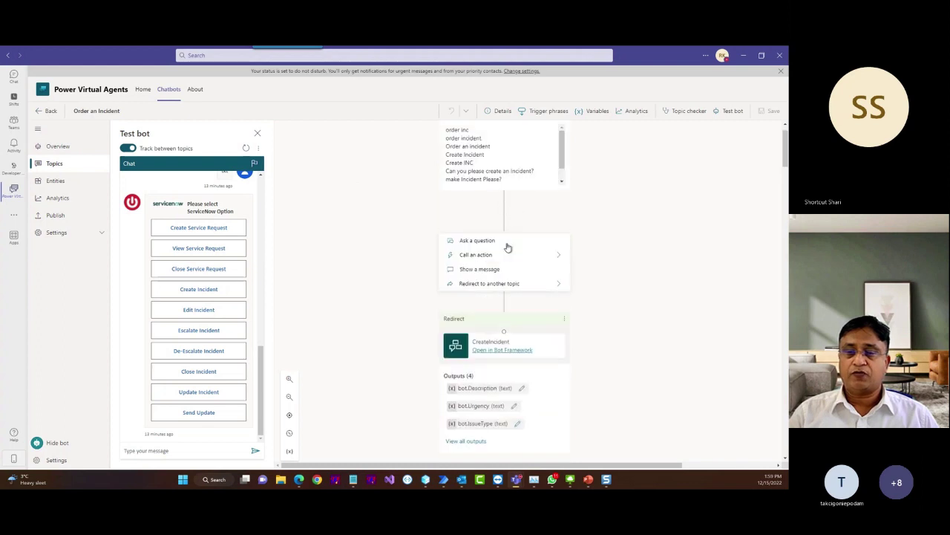
{"action": "left_click", "coordinate": [555, 260]}
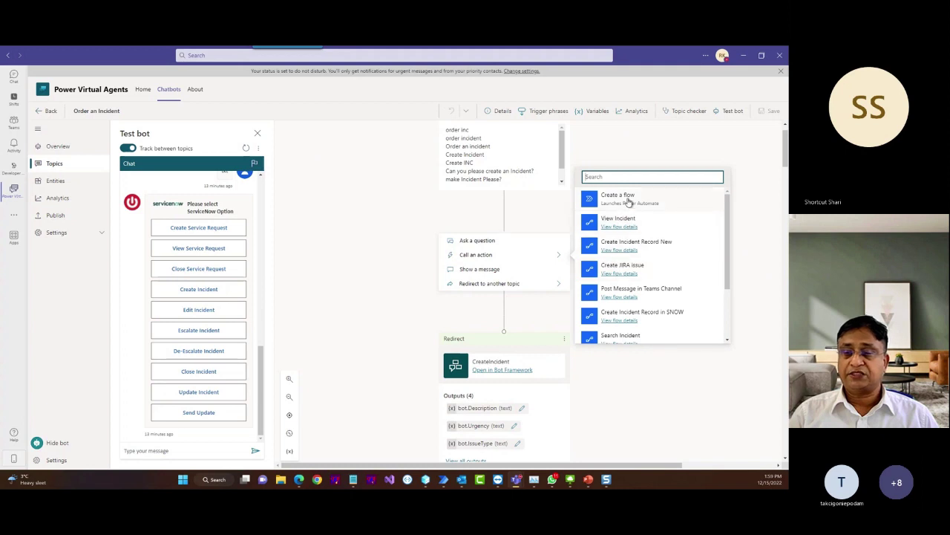
{"action": "scroll", "coordinate": [626, 317], "scroll_direction": "down", "scroll_amount": 1}
{"action": "scroll", "coordinate": [626, 317], "scroll_direction": "down", "scroll_amount": 3}
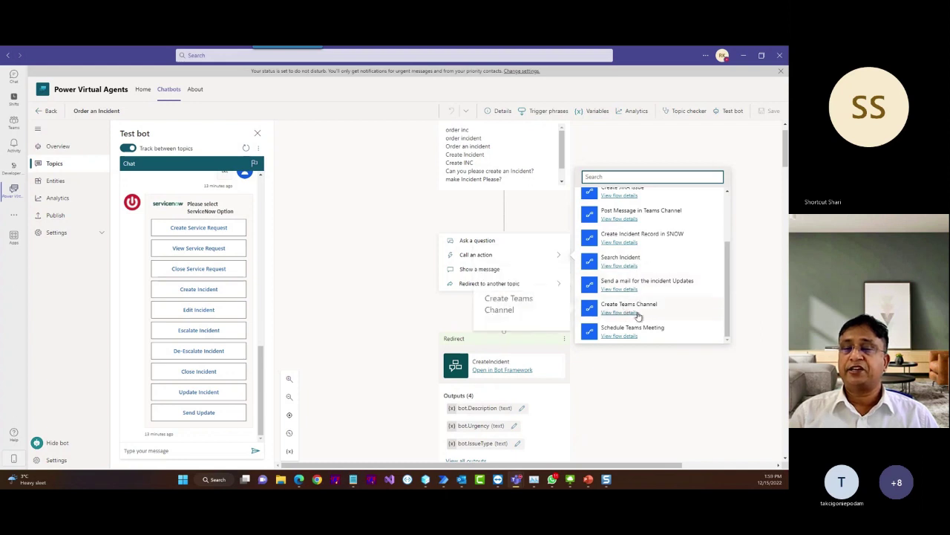
{"action": "scroll", "coordinate": [603, 252], "scroll_direction": "up", "scroll_amount": 2}
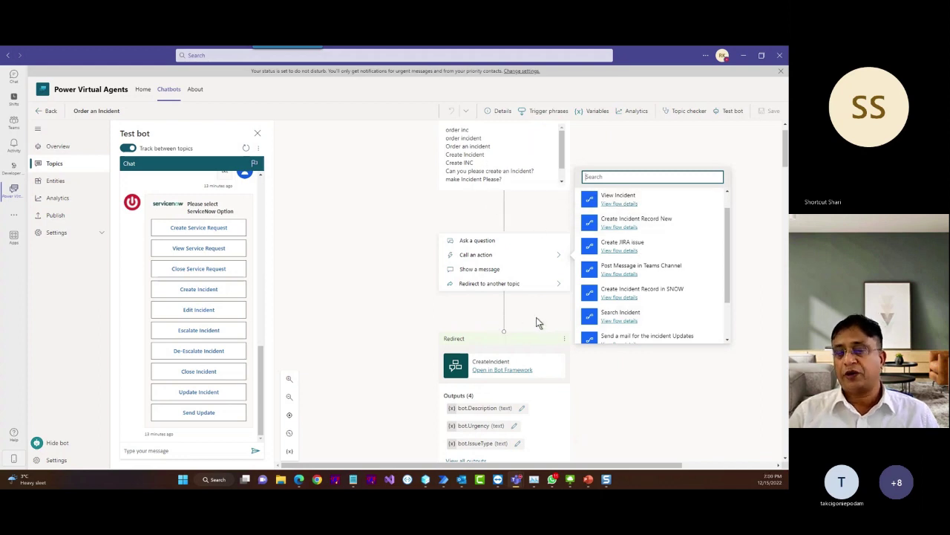
Examine the CreateIncident redirect's outputs and the Power Automate inputs of the Create Incident Record New action below it
{"action": "scroll", "coordinate": [536, 317], "scroll_direction": "down", "scroll_amount": 1}
{"action": "scroll", "coordinate": [608, 386], "scroll_direction": "down", "scroll_amount": 2}
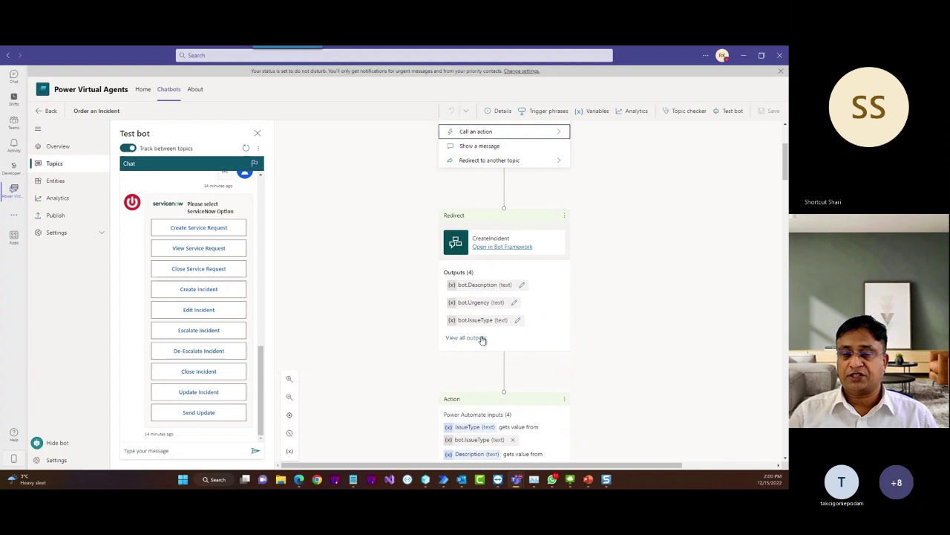
{"action": "left_click", "coordinate": [479, 340]}
{"action": "scroll", "coordinate": [468, 350], "scroll_direction": "down", "scroll_amount": 2}
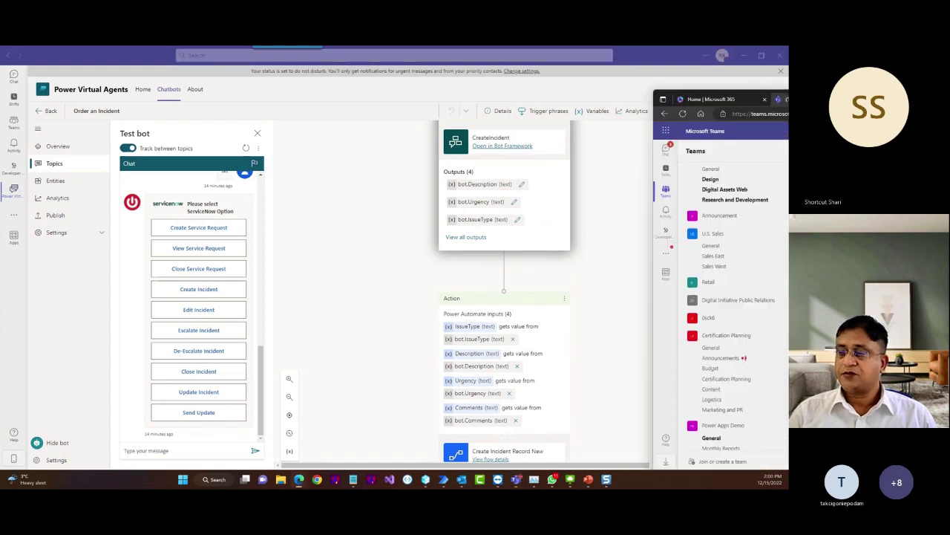
Maximize the browser window showing the incident's Teams channel, and return to the Teams meeting to stop sharing the screen
{"action": "left_click_drag", "start_coordinate": [787, 78], "coordinate": [258, 69]}
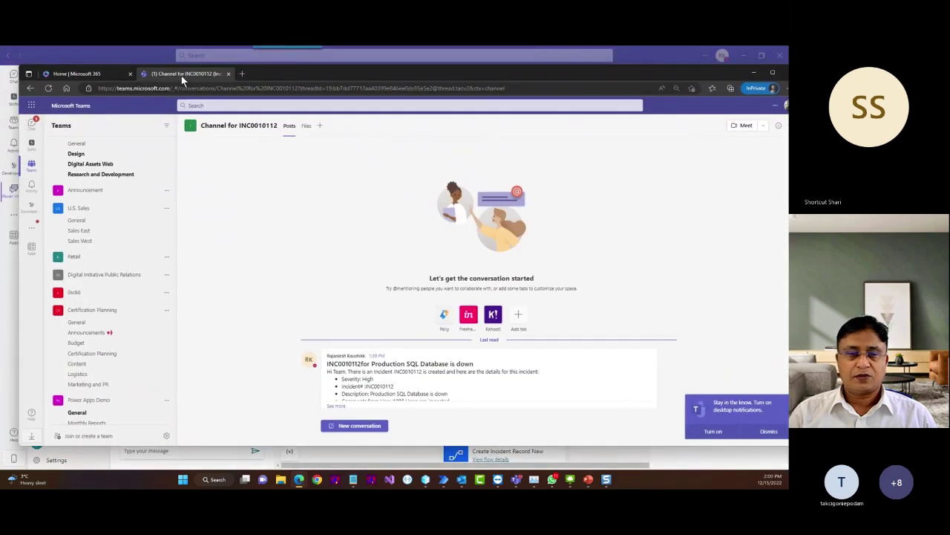
{"action": "left_click", "coordinate": [774, 71]}
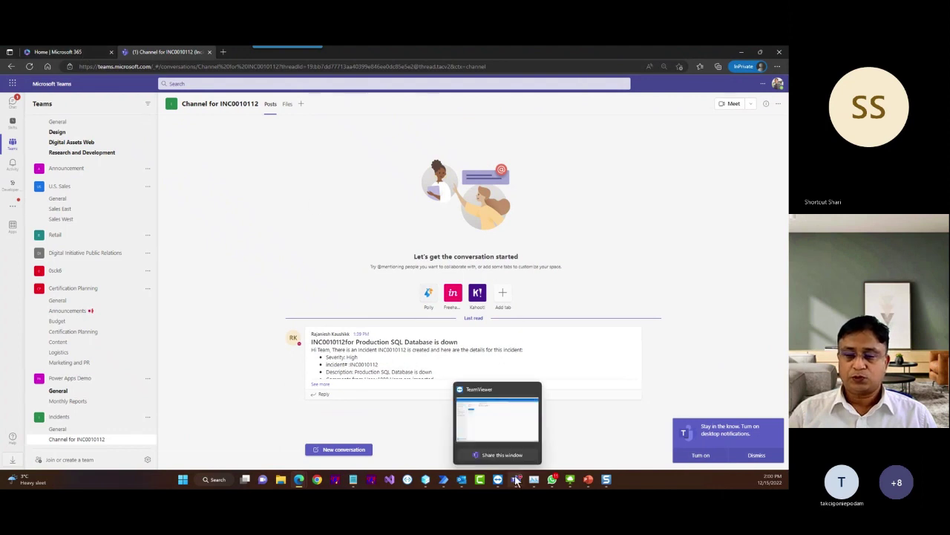
{"action": "left_click", "coordinate": [515, 418]}
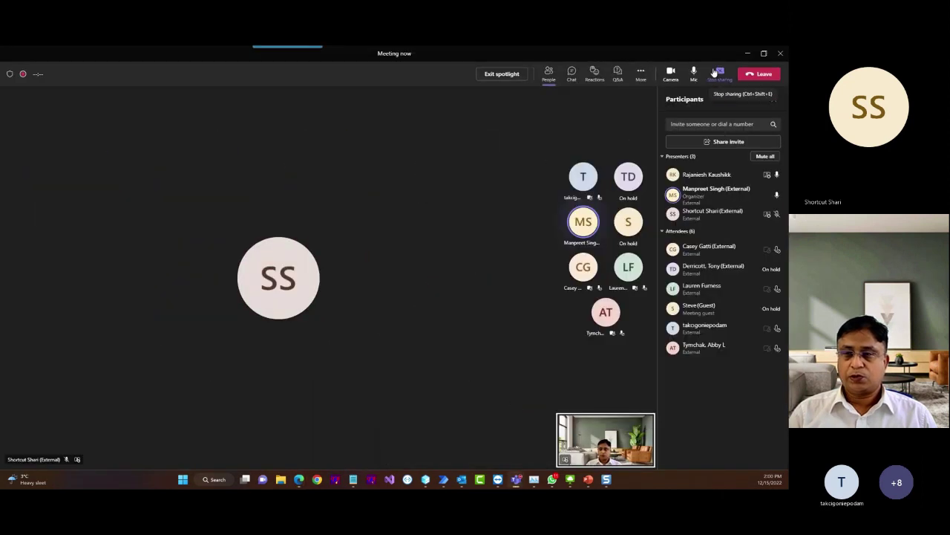
{"action": "left_click", "coordinate": [719, 72]}
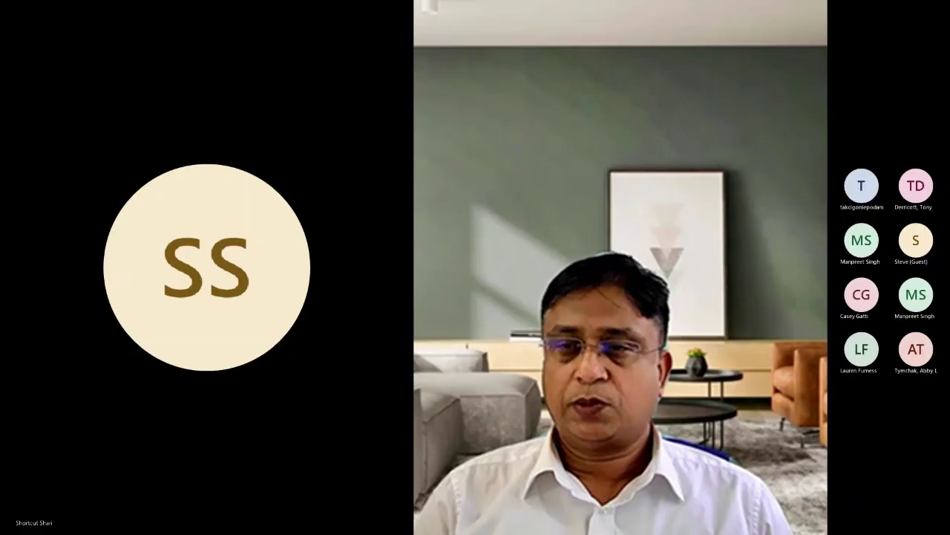